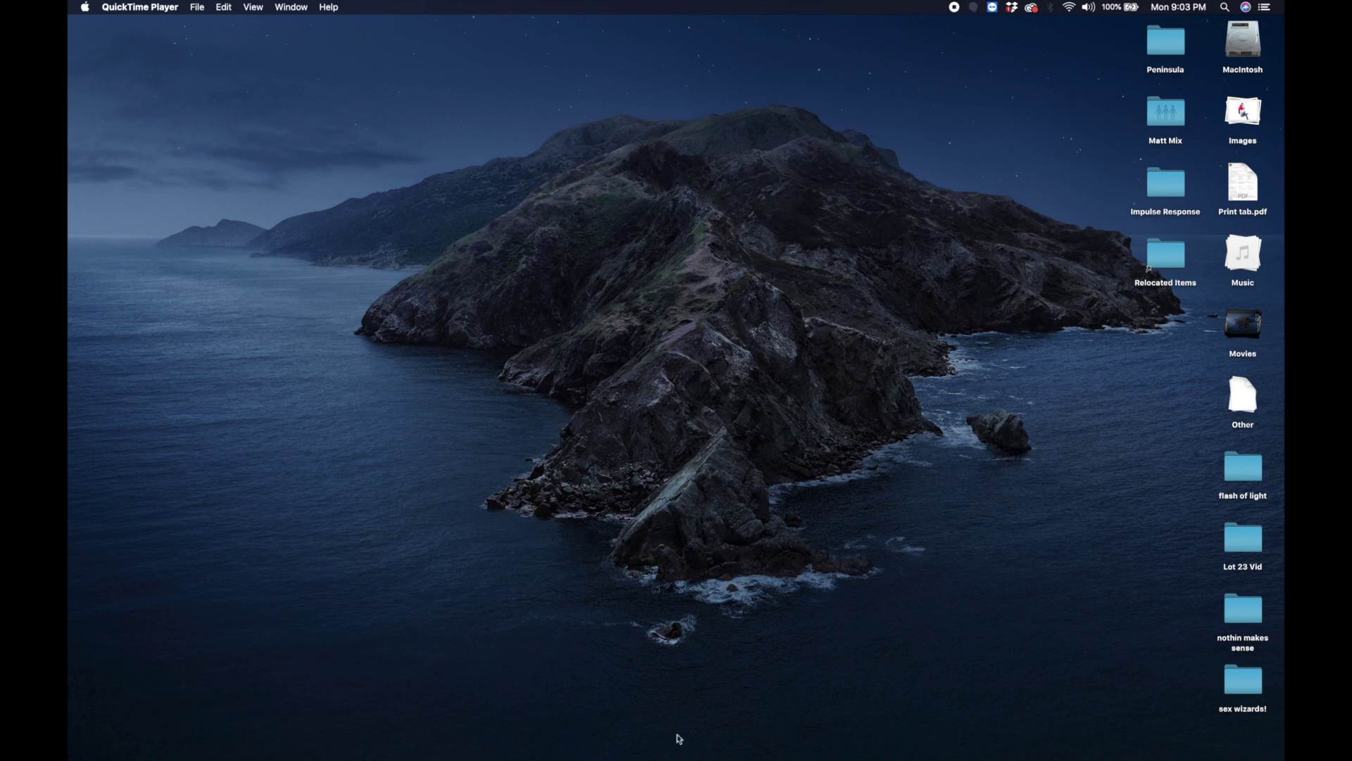
- Switch to Lightroom Classic and go back through the bracketed interior exposures from DSC01267.ARW to DSC01263.ARW
mouse_move(623, 757)
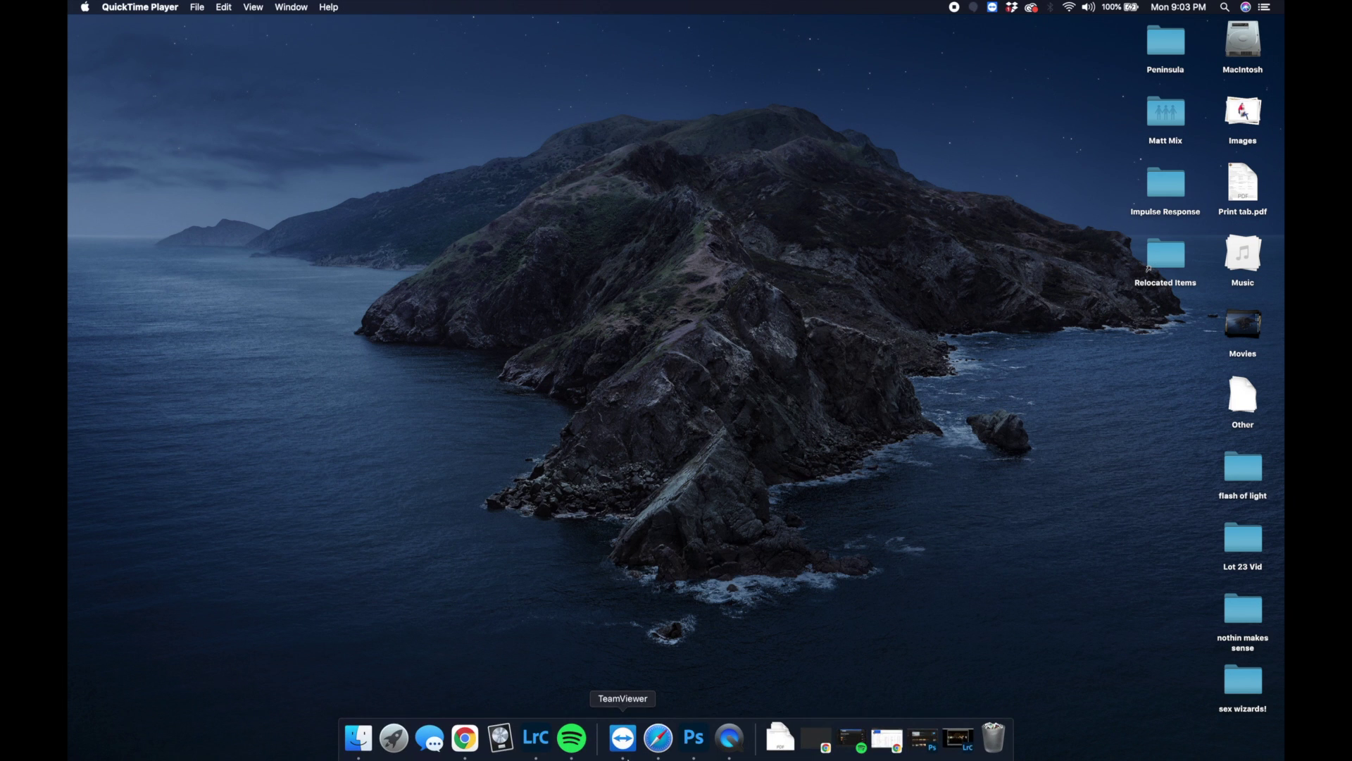
left_click(539, 741)
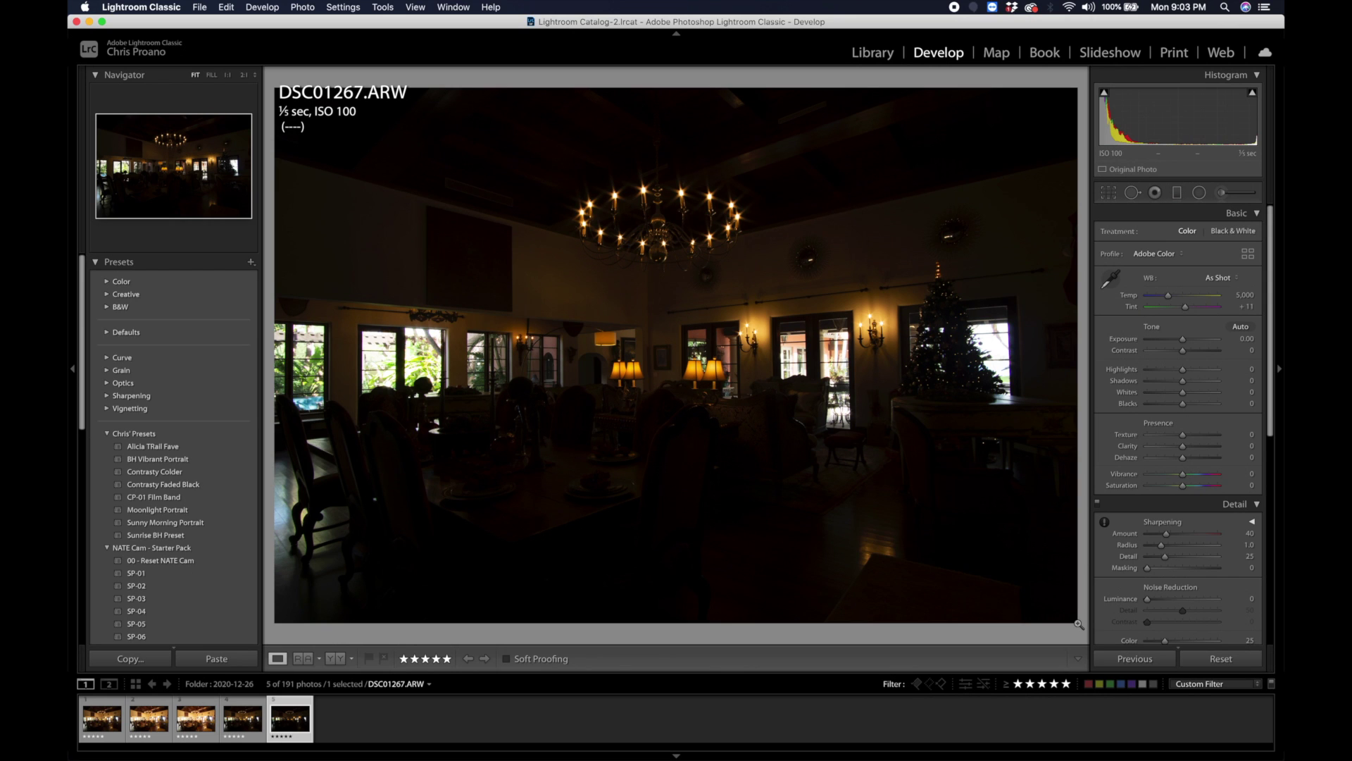
key("Left")
key("Left")
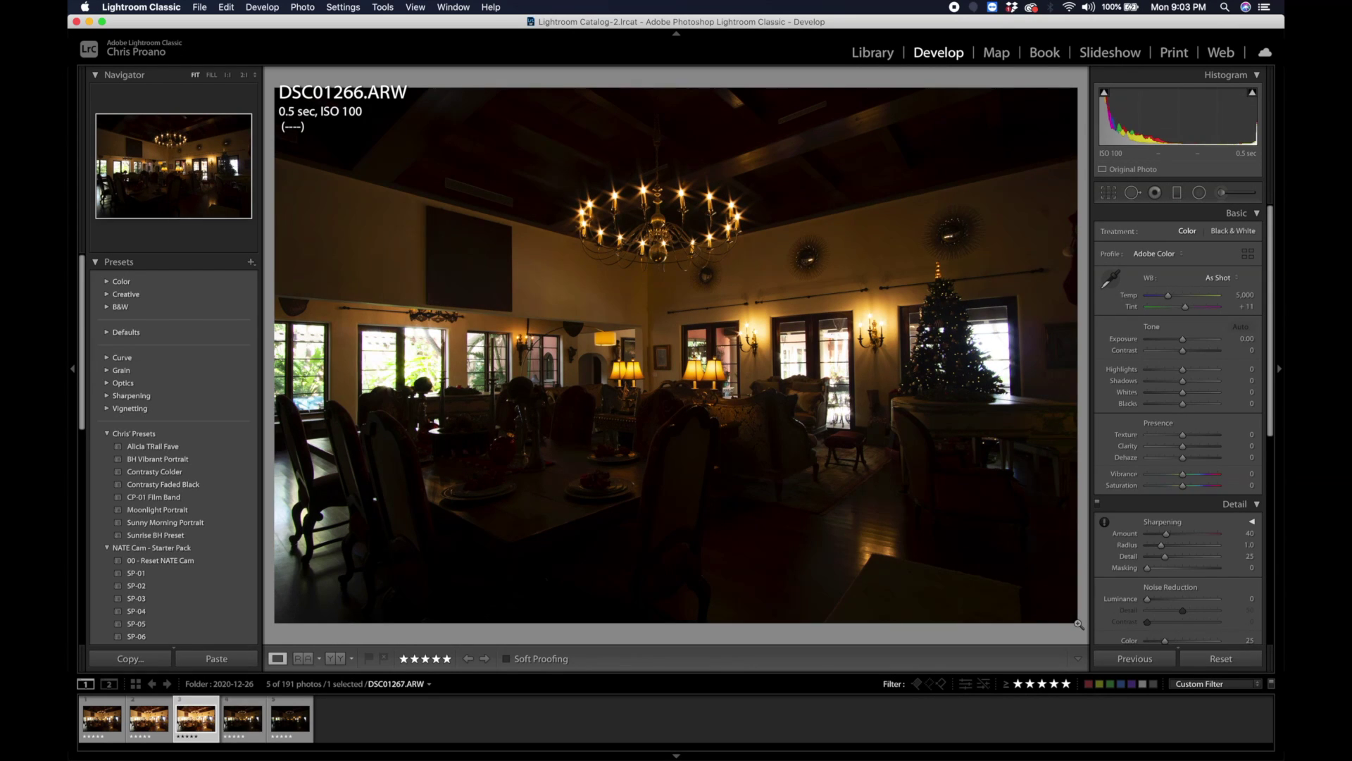
key("Left")
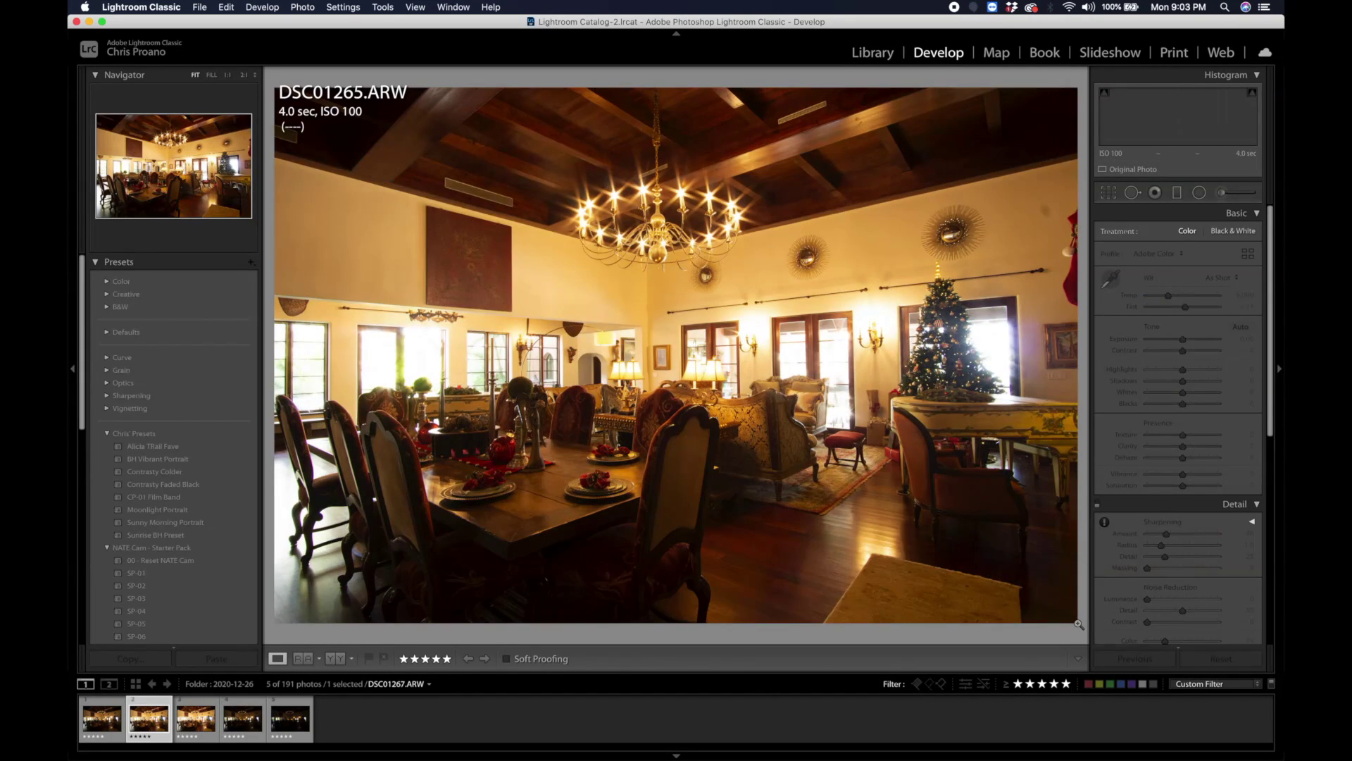
key("Left")
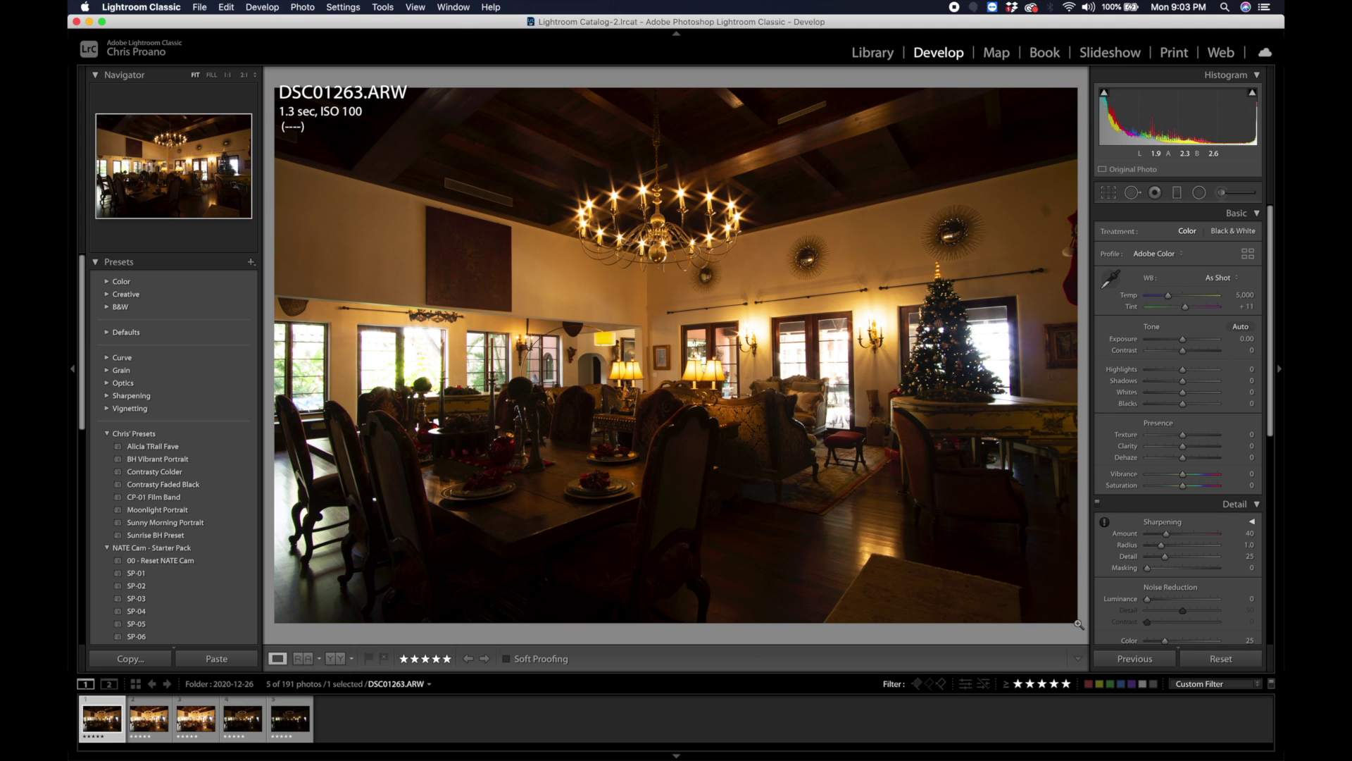
- Compare the brightness of the room and windows across the five bracketed exposures, DSC01263.ARW to DSC01267.ARW
left_click(148, 719)
left_click(196, 719)
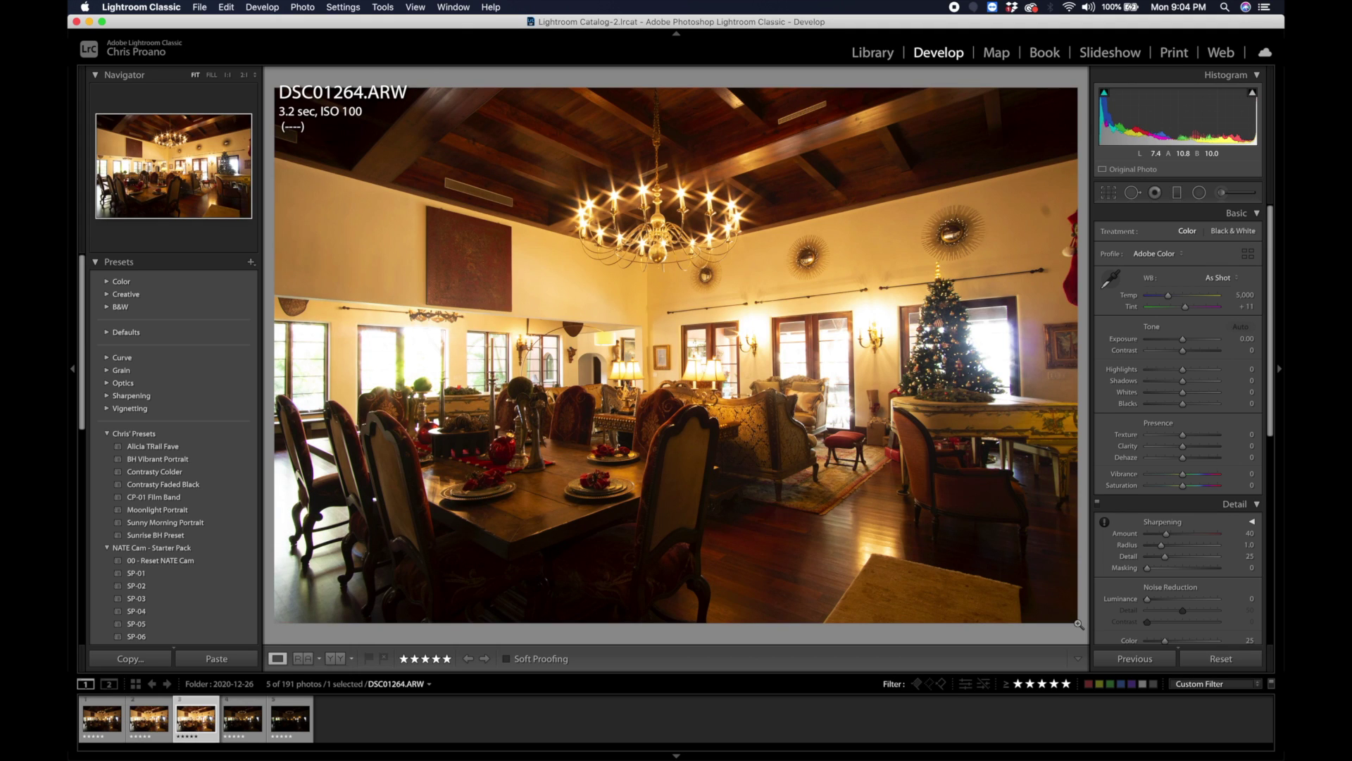
key("Right")
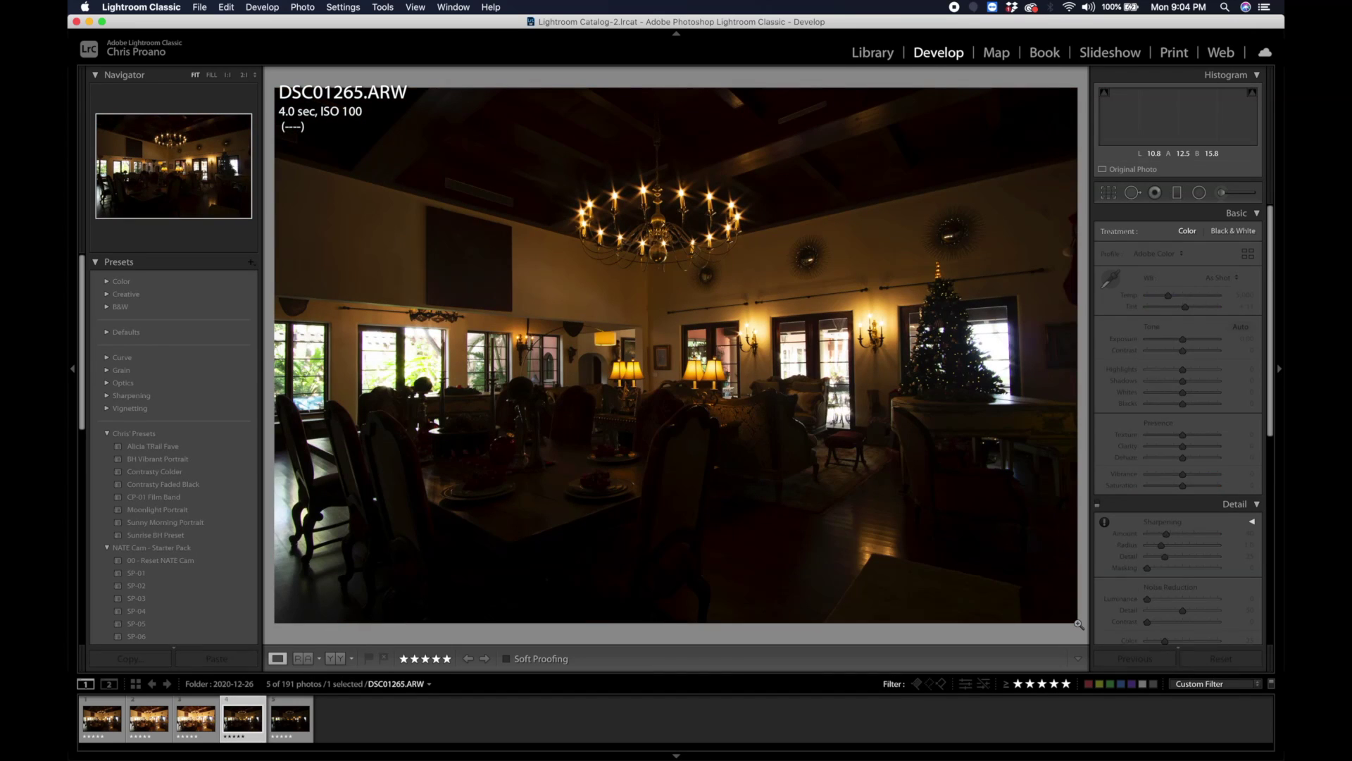
key("Right")
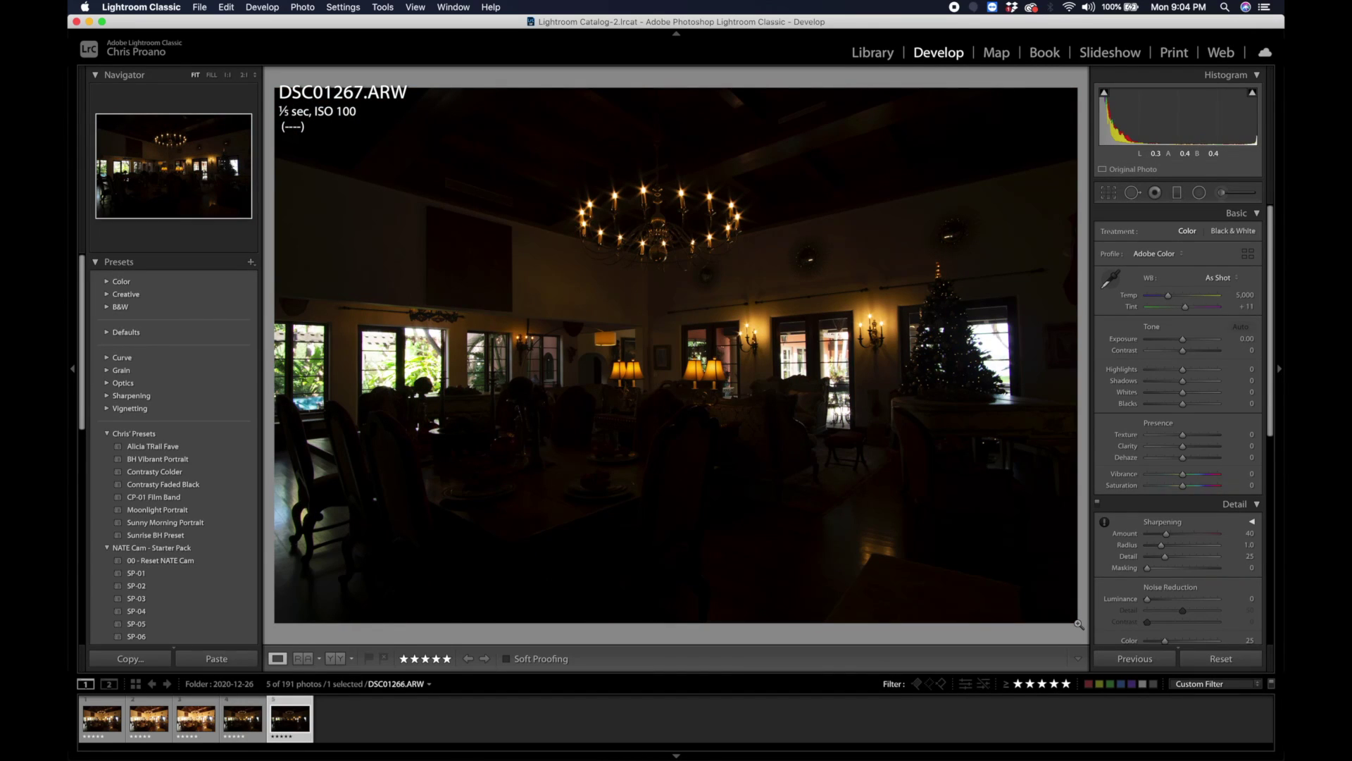
key("Left")
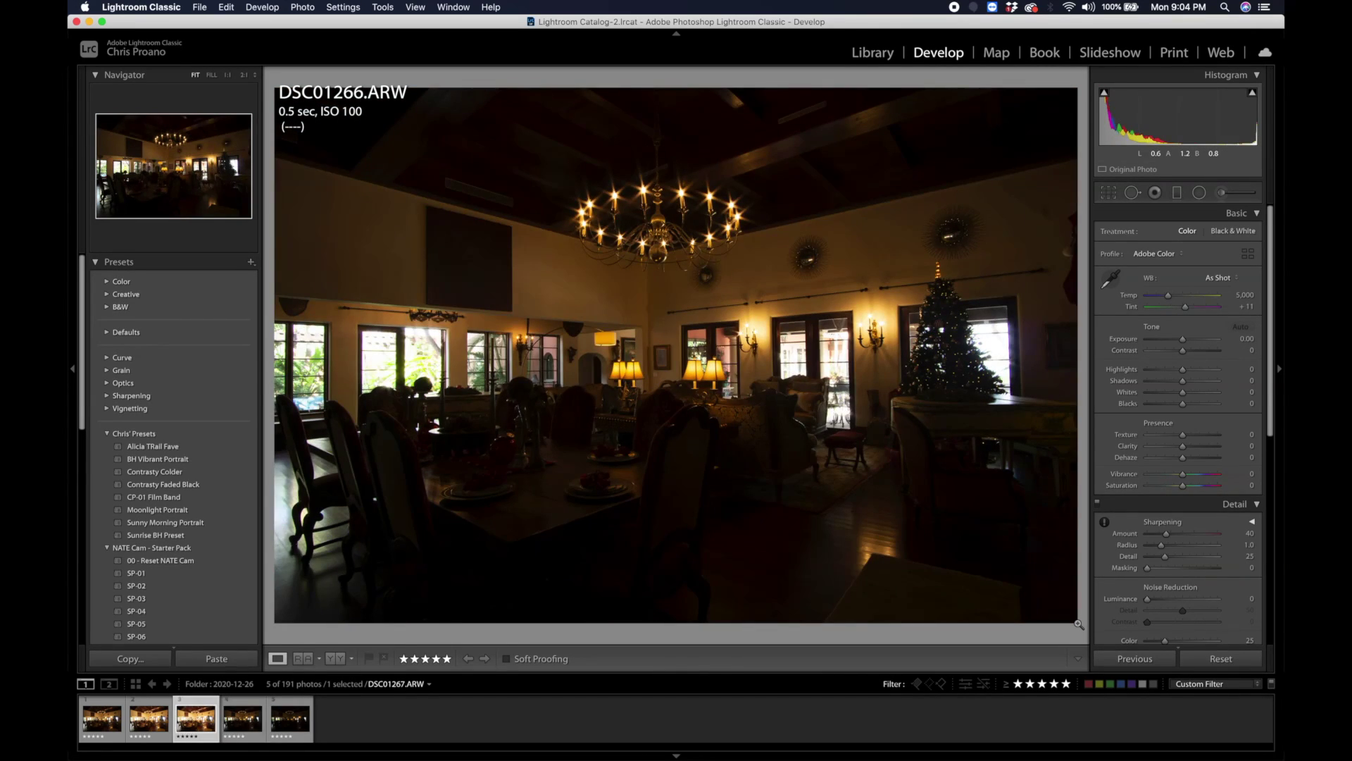
key("Left")
key("Left")
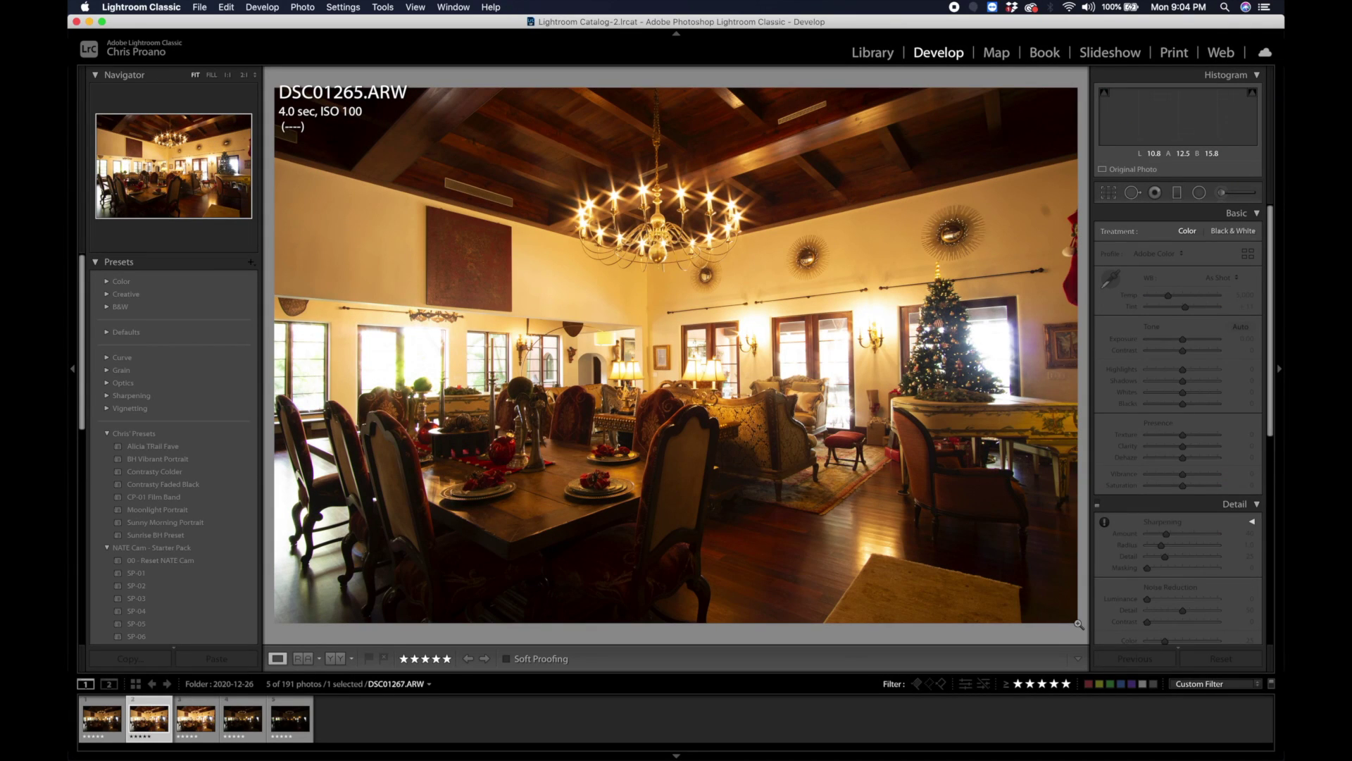
key("Left")
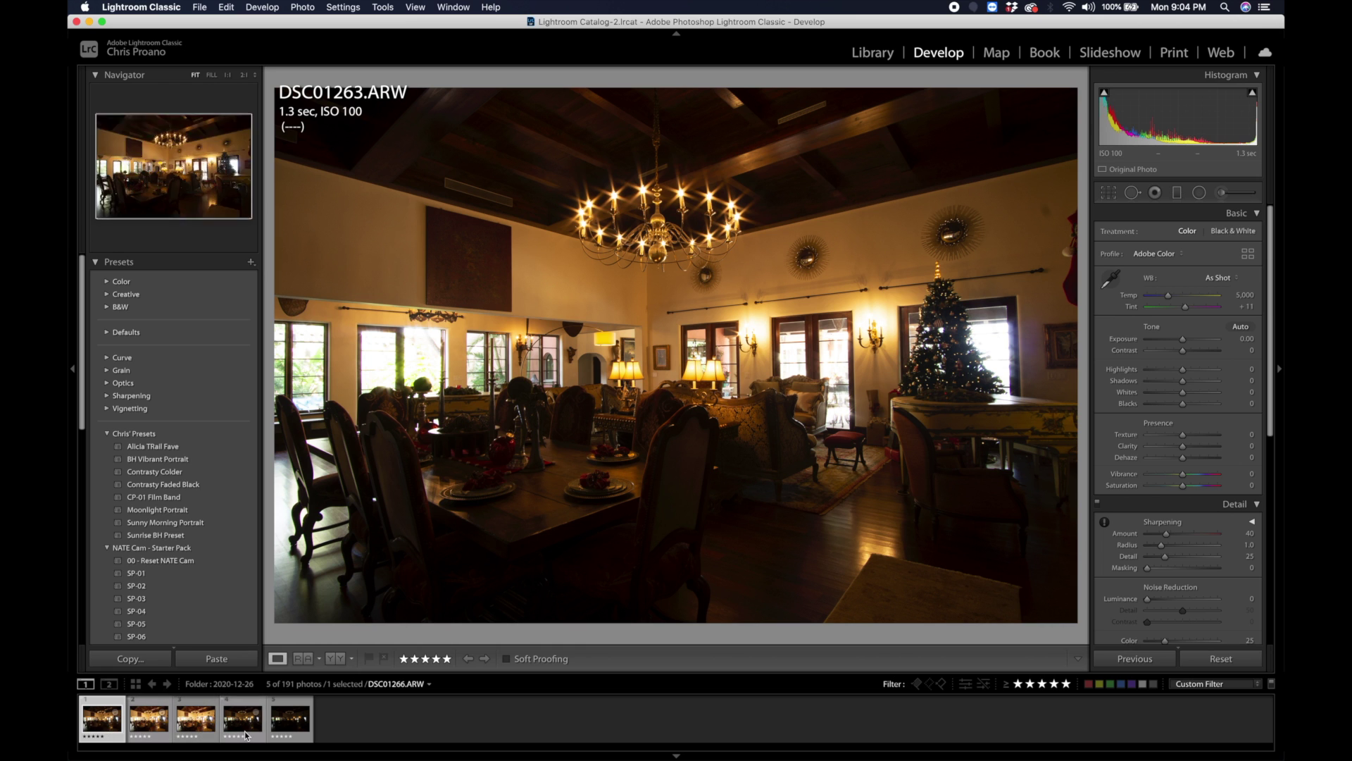
key("Right")
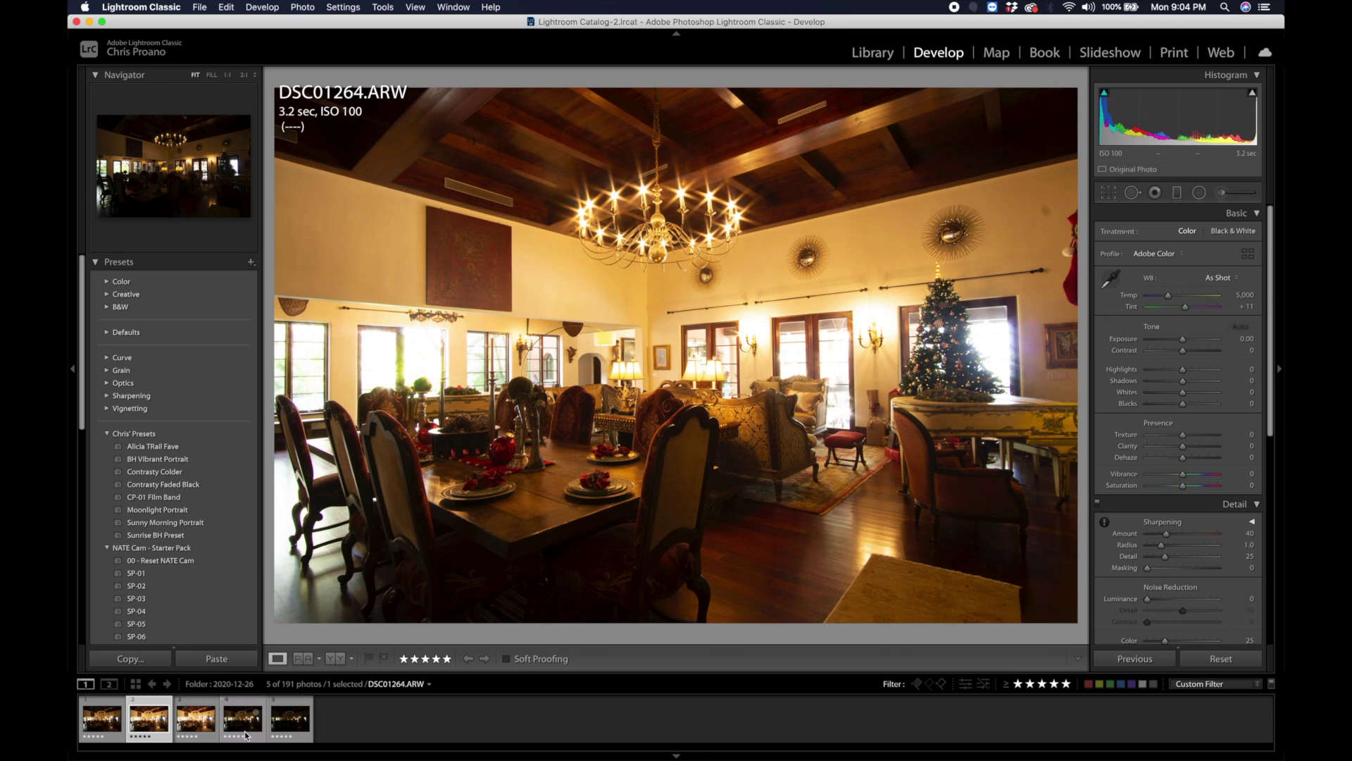
key("Right")
key("Right")
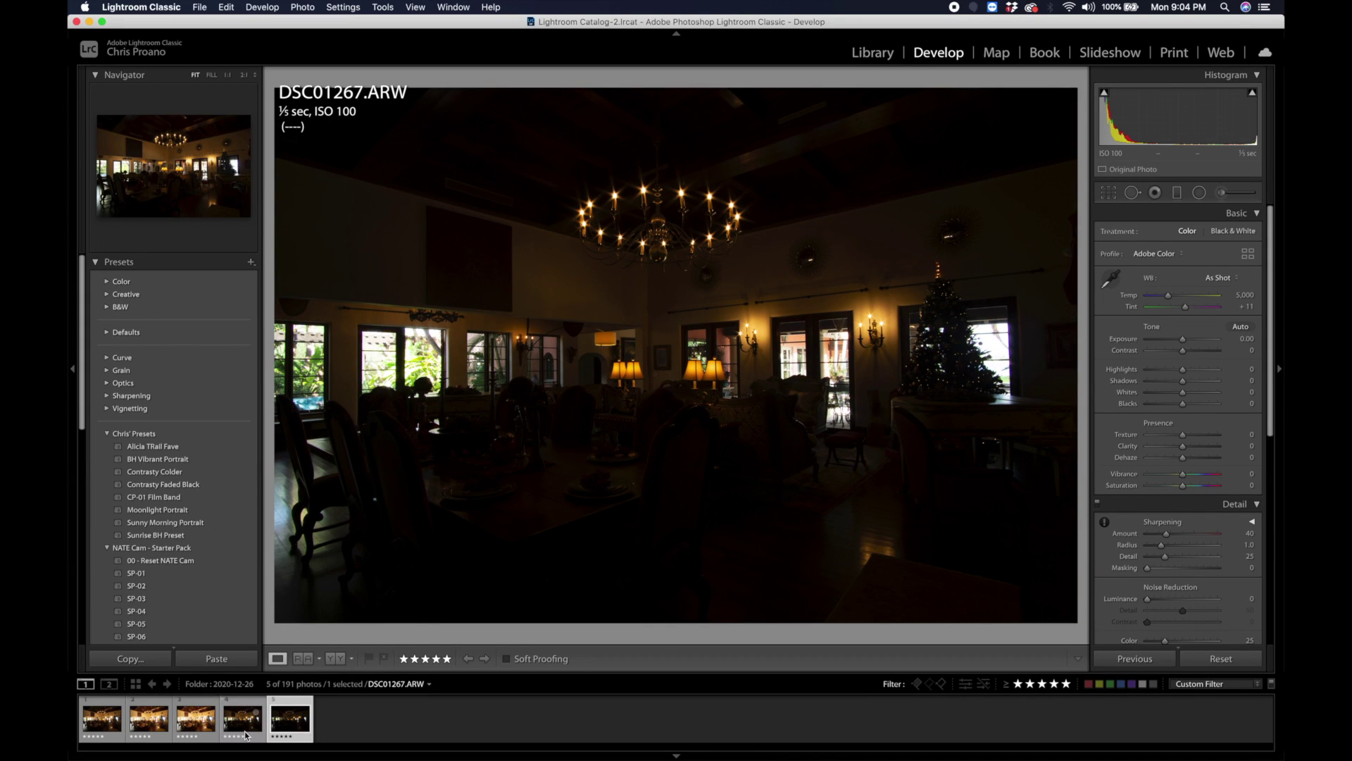
key("Left")
key("Left")
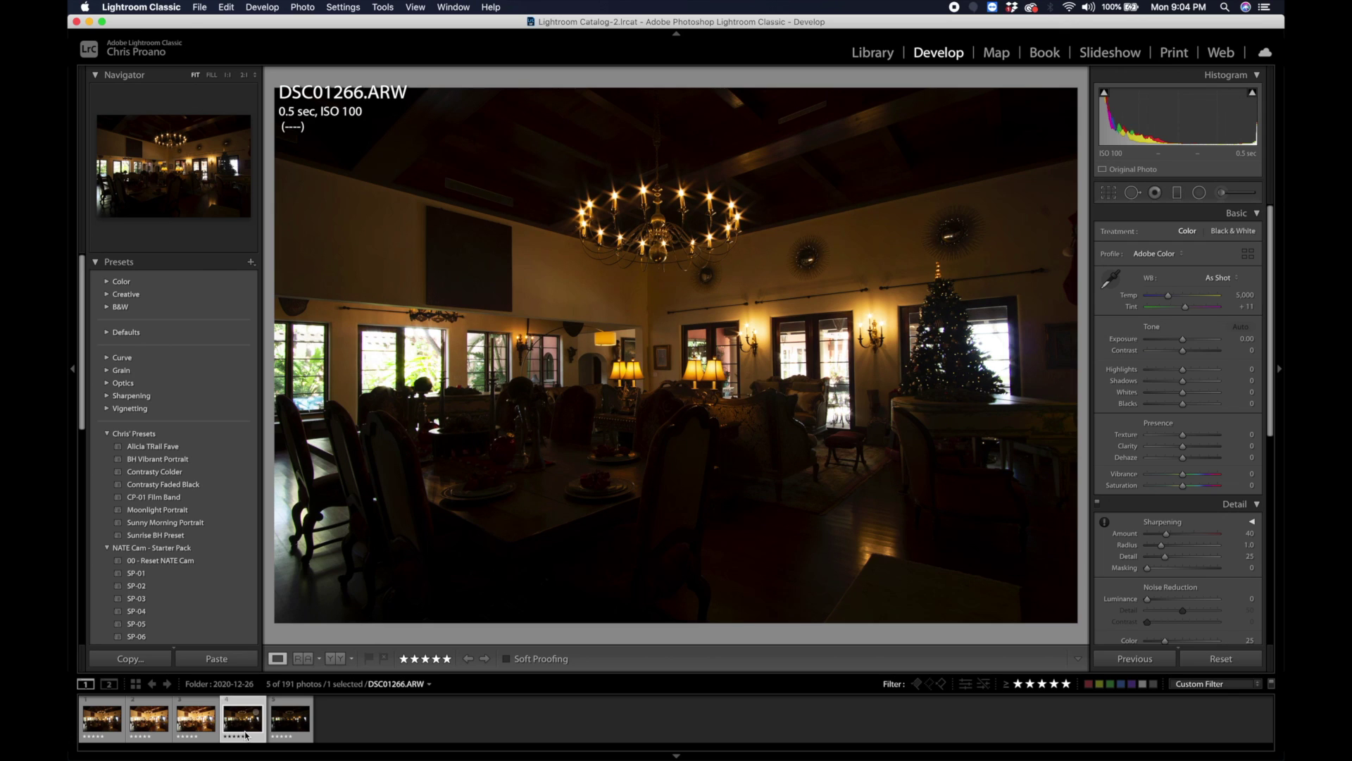
key("Left")
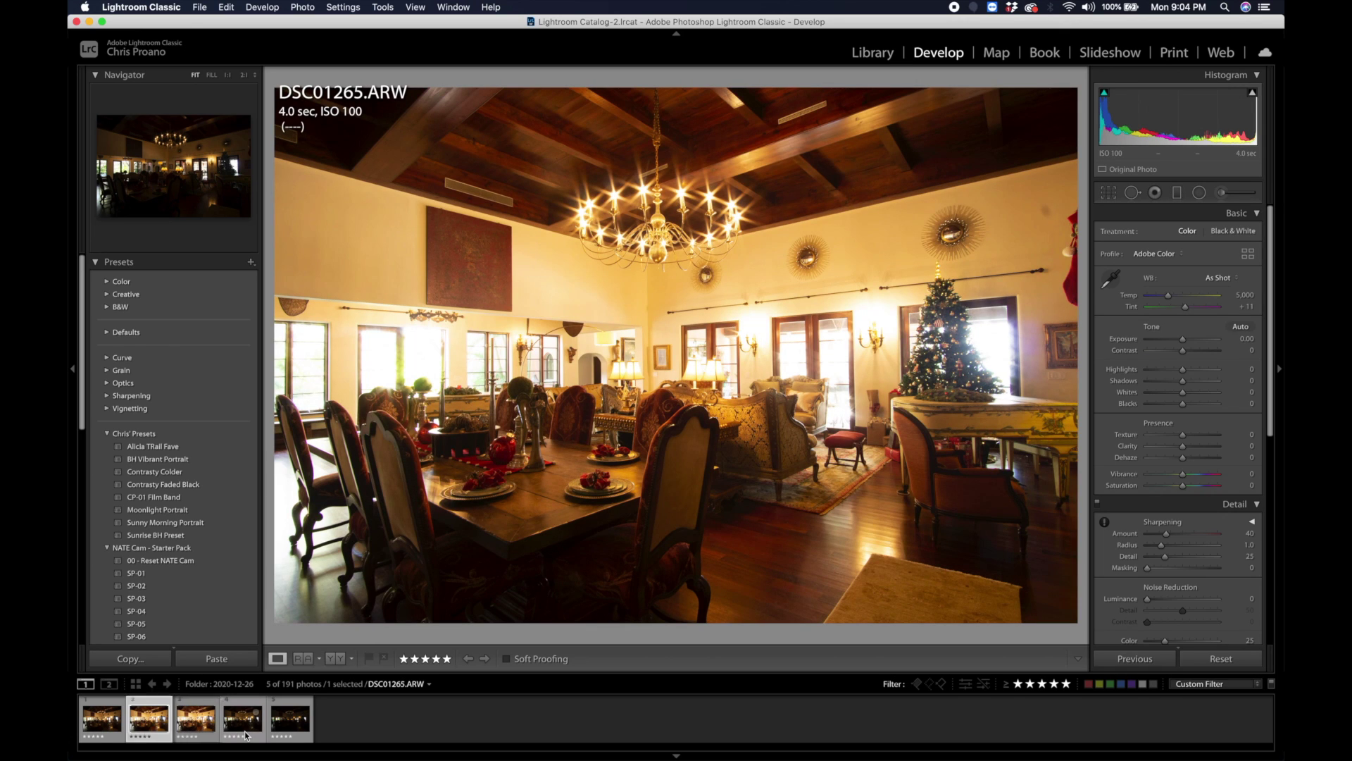
key("Left")
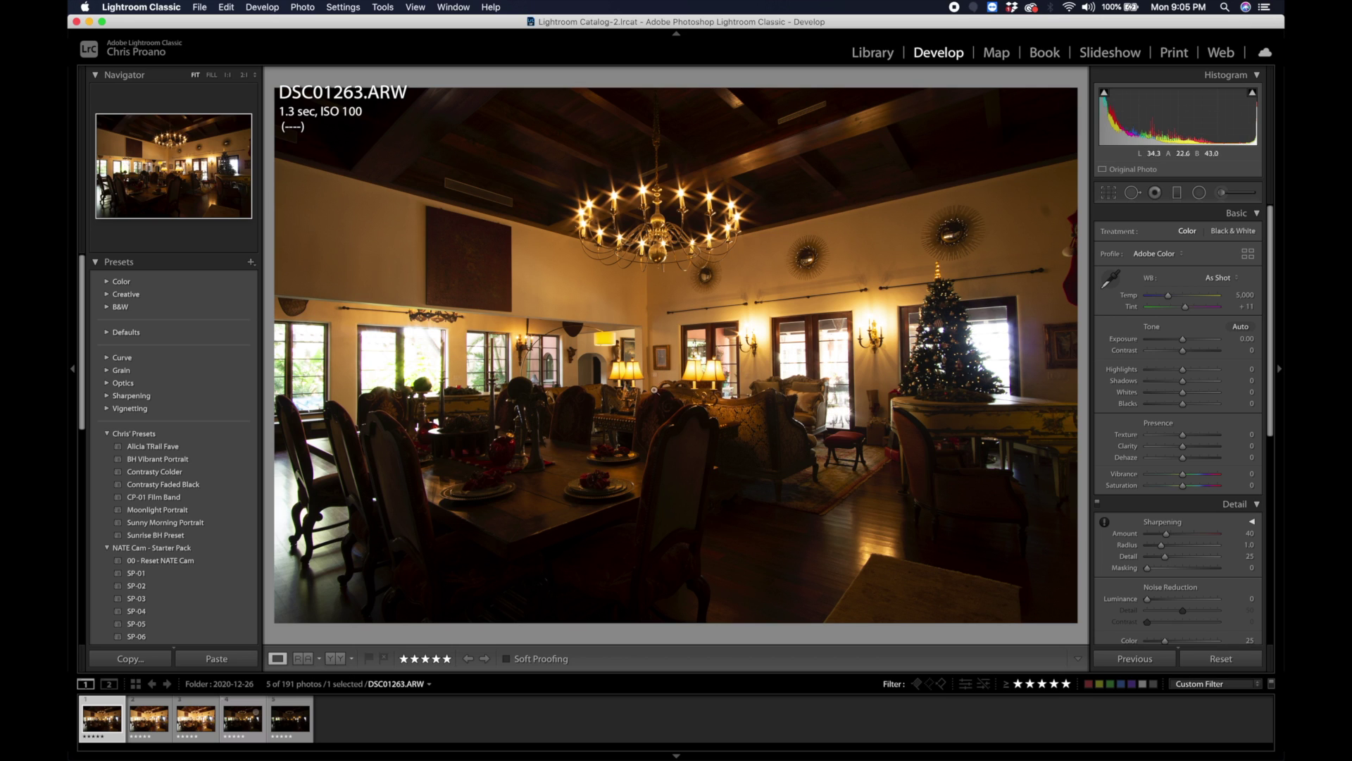
left_click(208, 638)
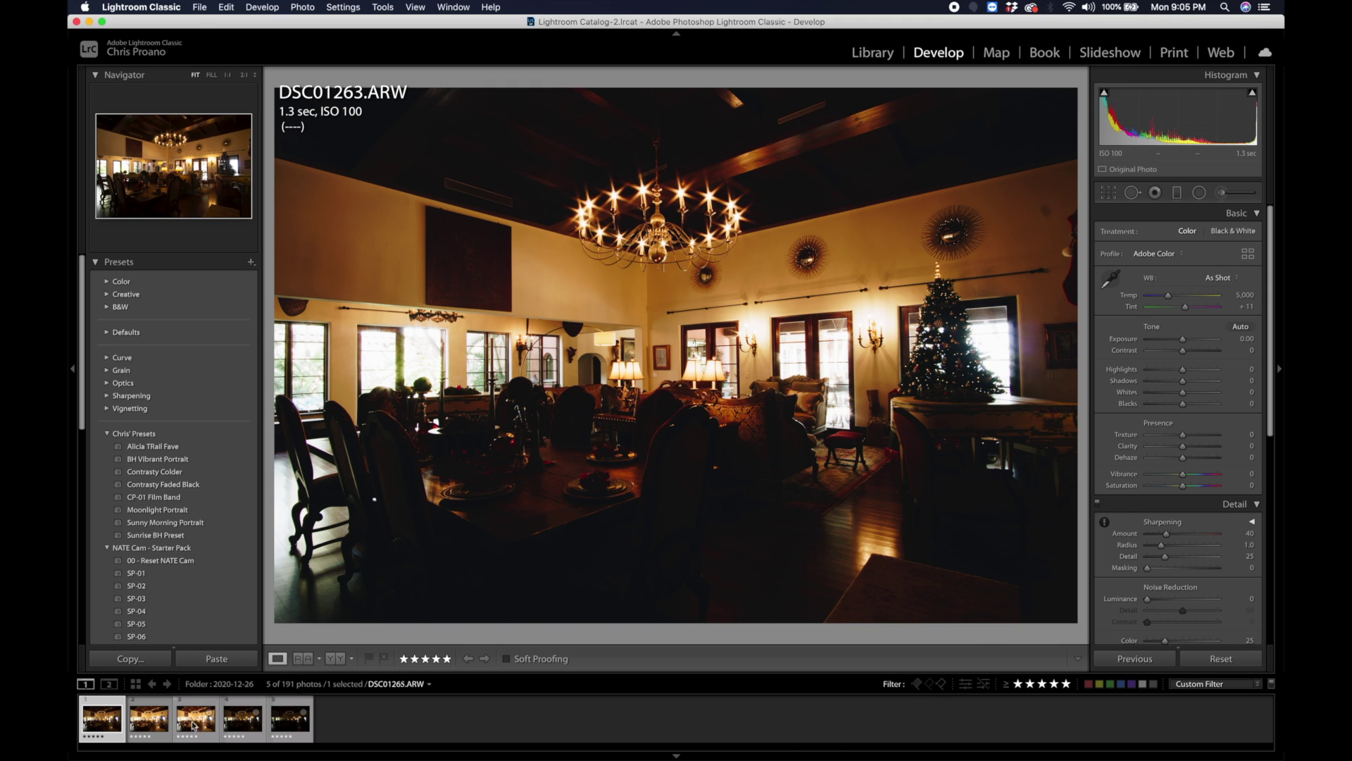
left_click(176, 446)
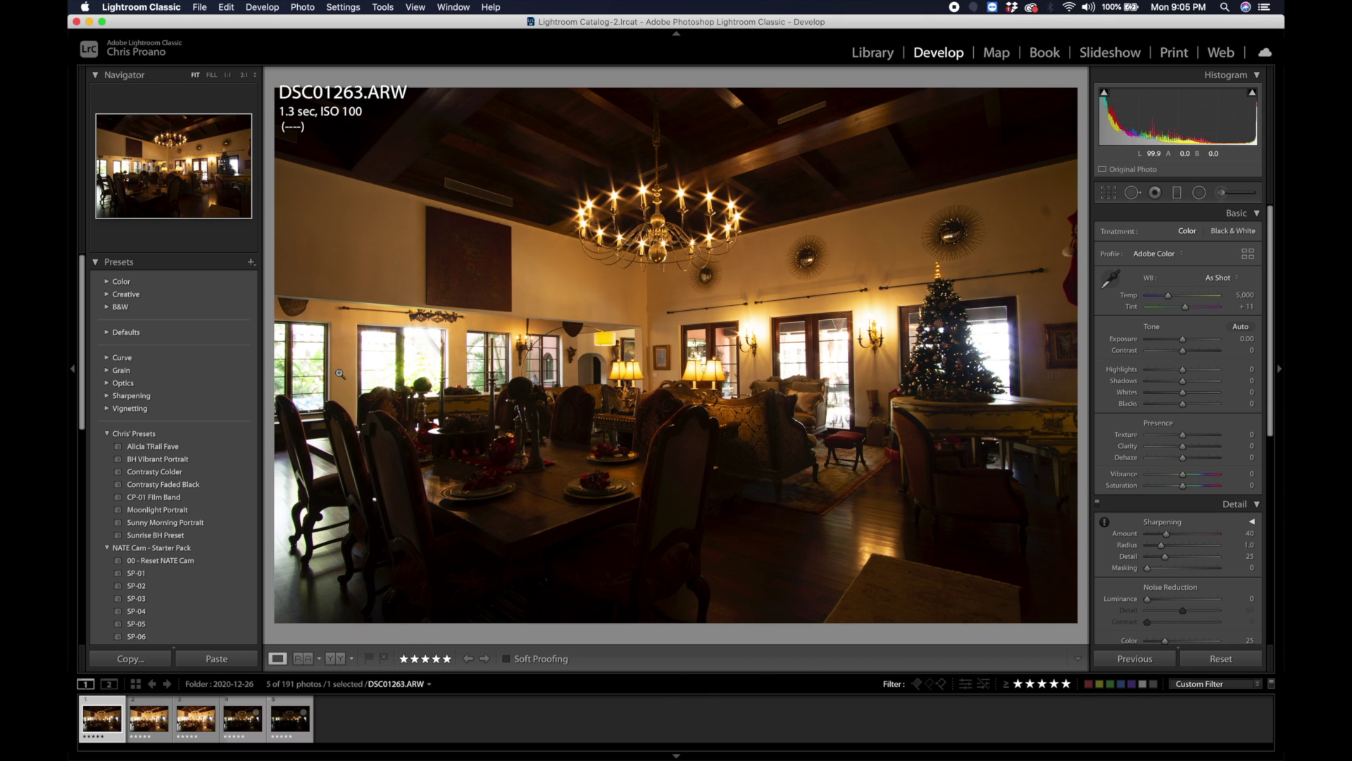
- Select the darkest exposure, DSC01267.ARW, and lower its Highlights to -46
left_click(291, 731)
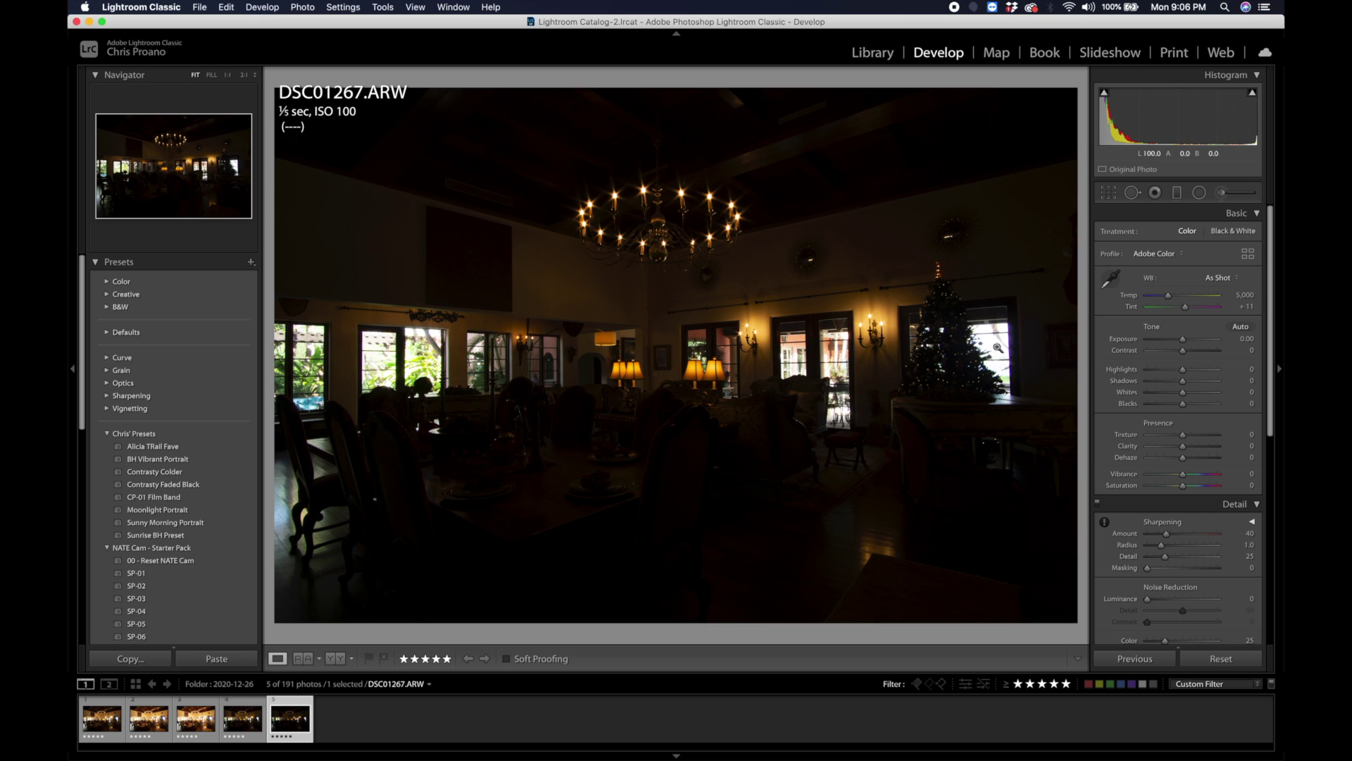
mouse_move(1182, 369)
left_mouse_down()
mouse_move(1152, 374)
mouse_move(1169, 379)
left_mouse_up()
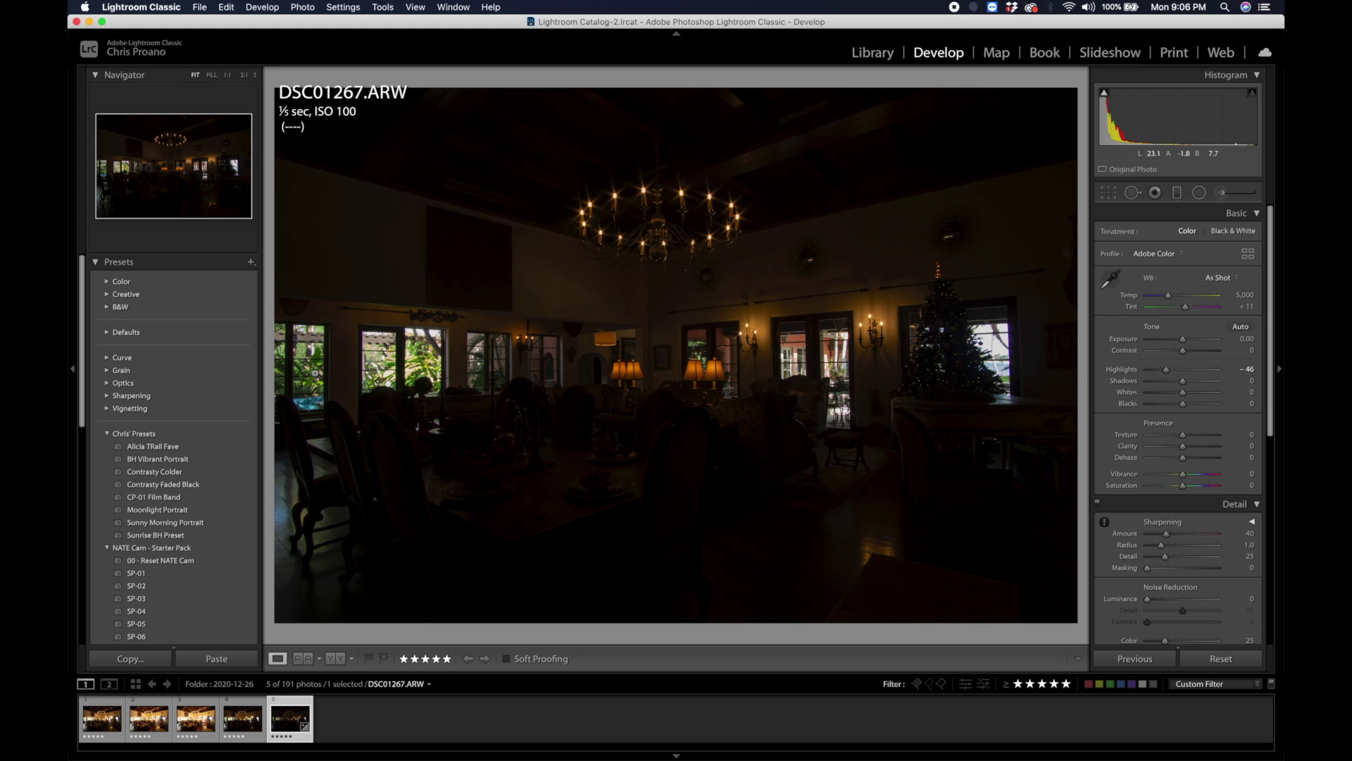
mouse_move(1169, 375)
left_mouse_down()
mouse_move(1184, 376)
mouse_move(1167, 377)
left_mouse_up()
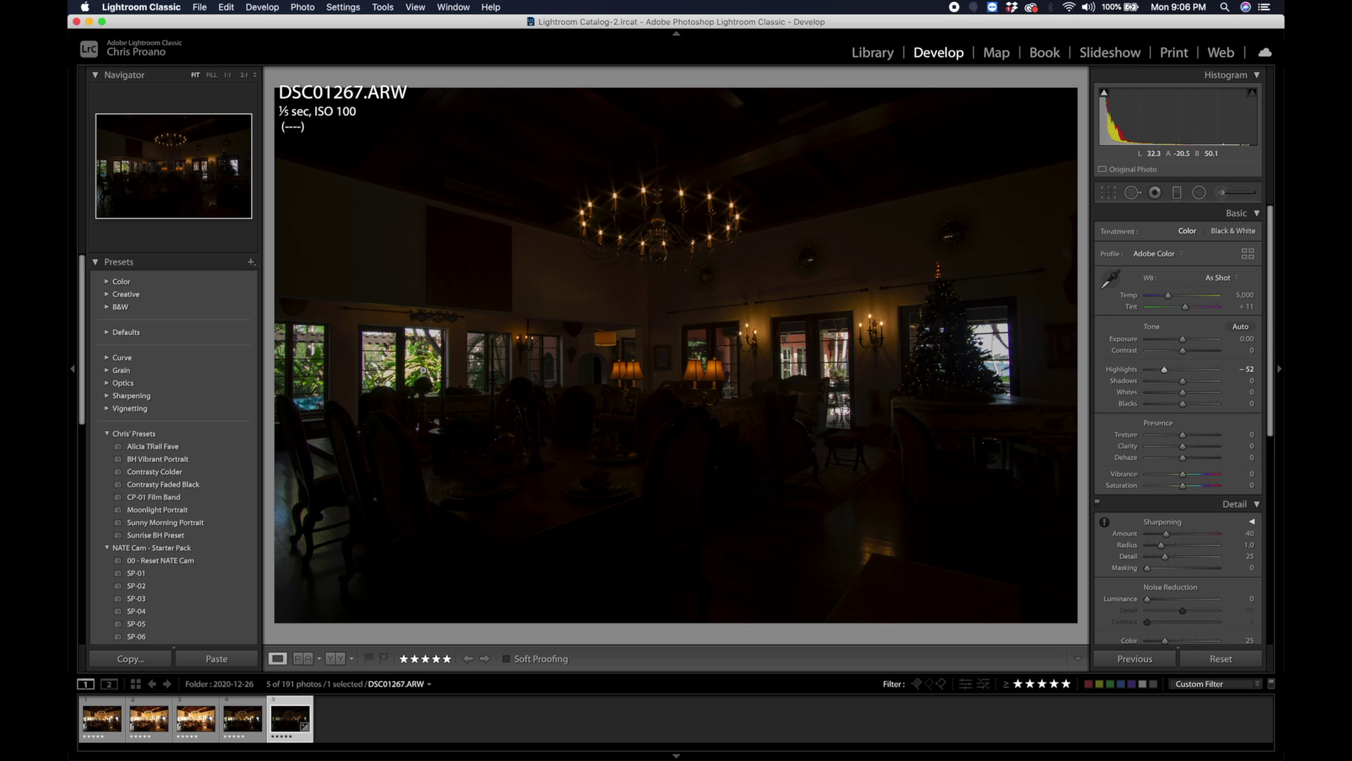
left_click_drag(1169, 374, 1171, 373)
- Fine-tune the Highlights of DSC01267.ARW to -47, judging the outdoor detail through the doors and the window behind the tree
left_click(977, 356)
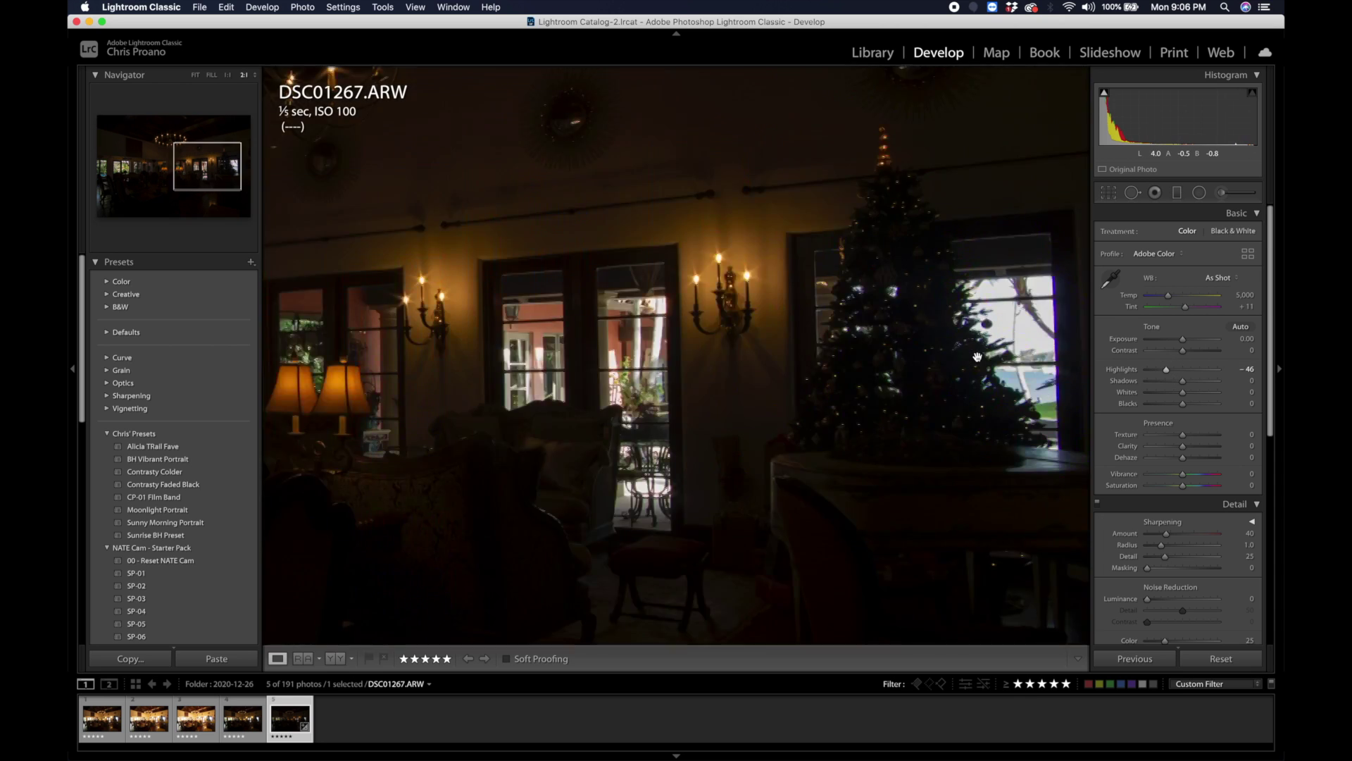
left_click_drag(1014, 390, 860, 374)
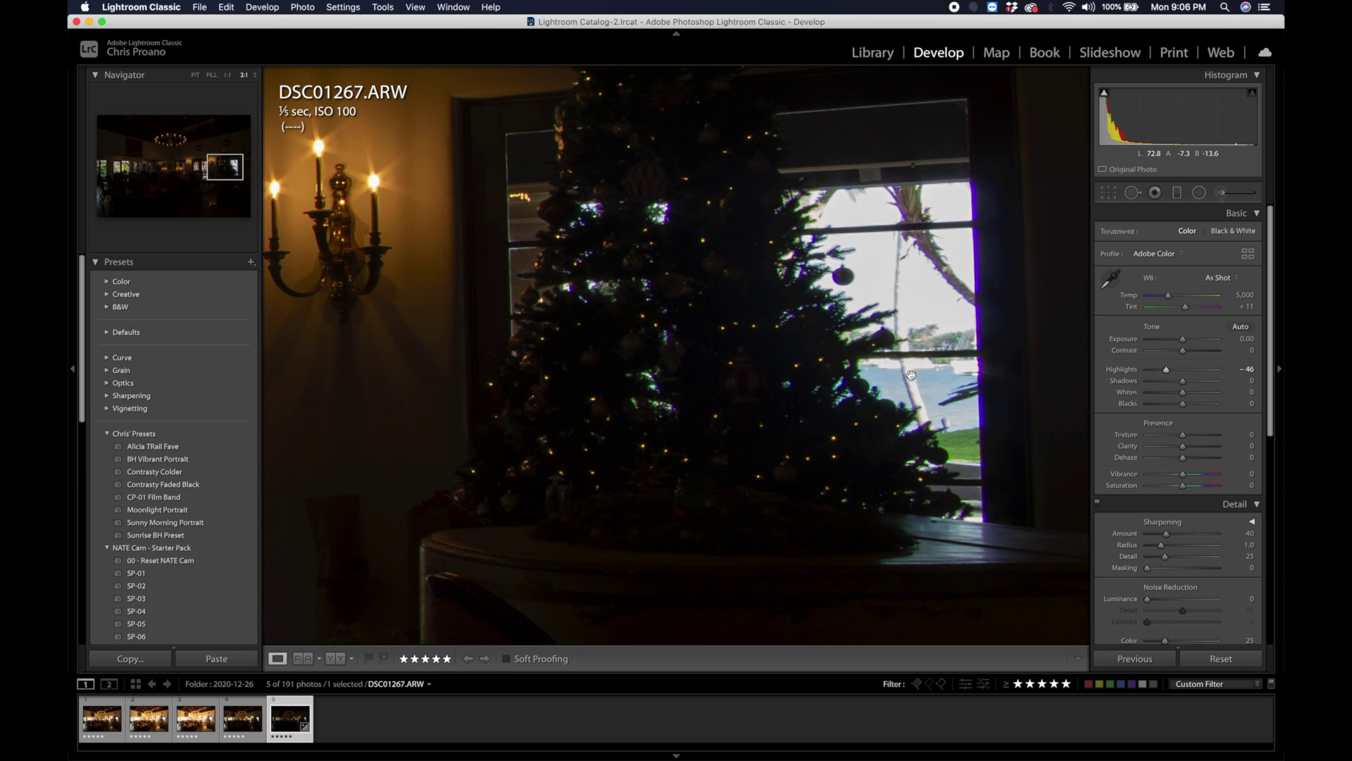
left_click_drag(890, 304, 1099, 354)
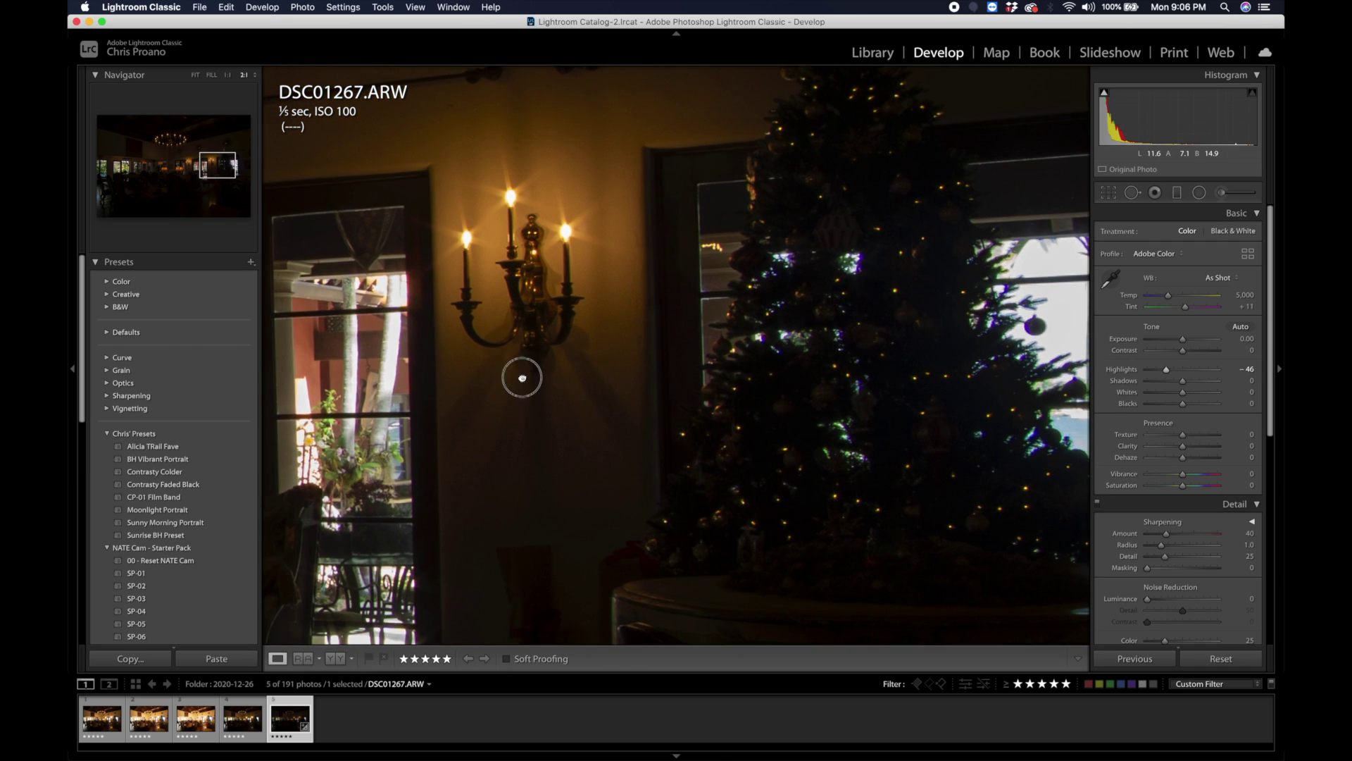
left_click_drag(525, 374, 749, 371)
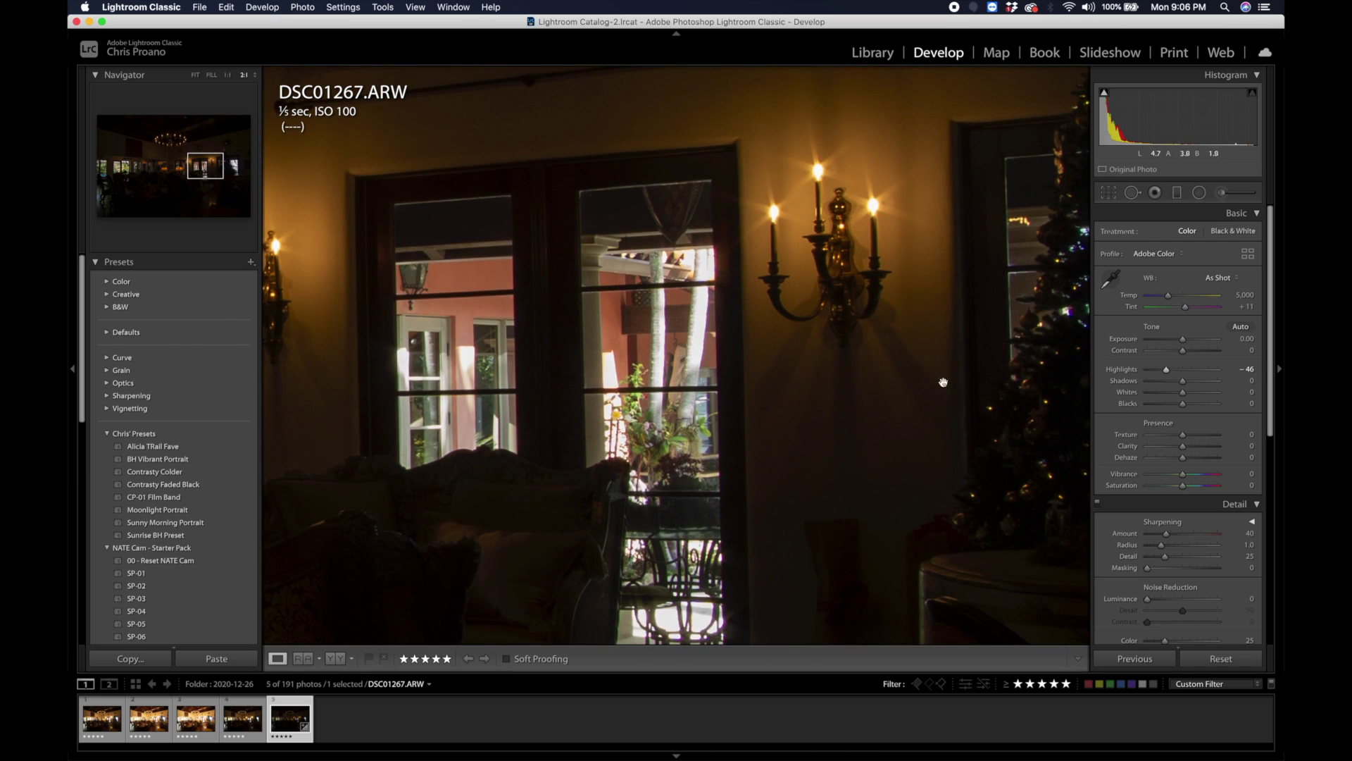
left_click_drag(1166, 373, 1165, 373)
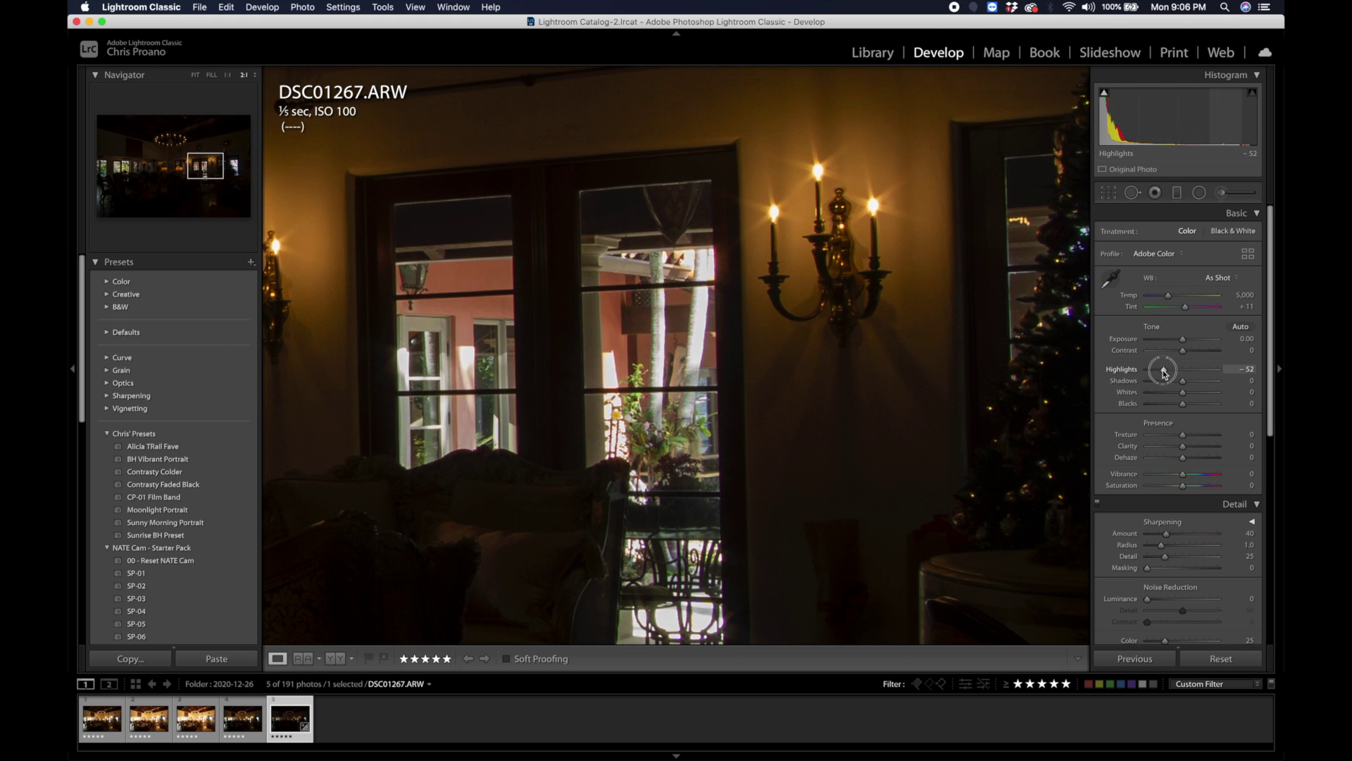
left_click_drag(929, 386, 486, 305)
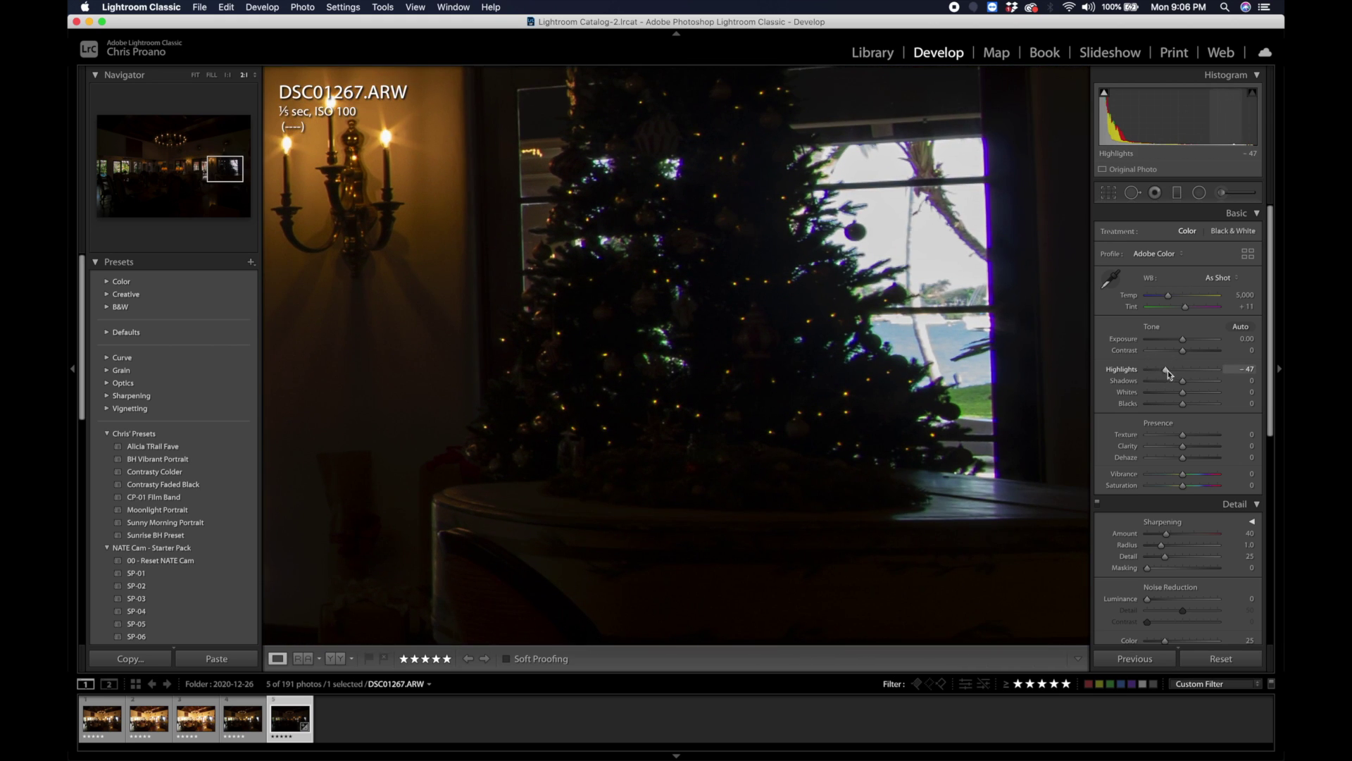
double_click(1183, 370)
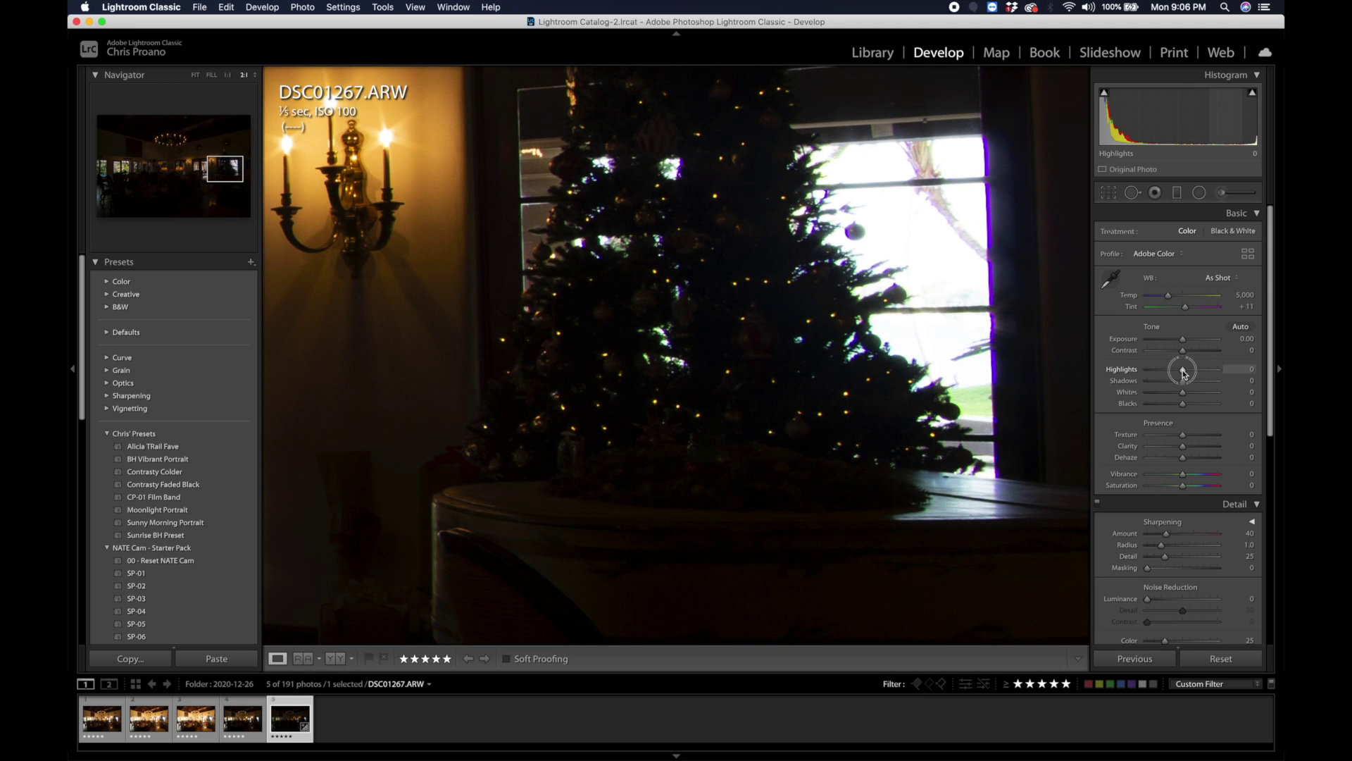
left_click_drag(1182, 372, 1166, 372)
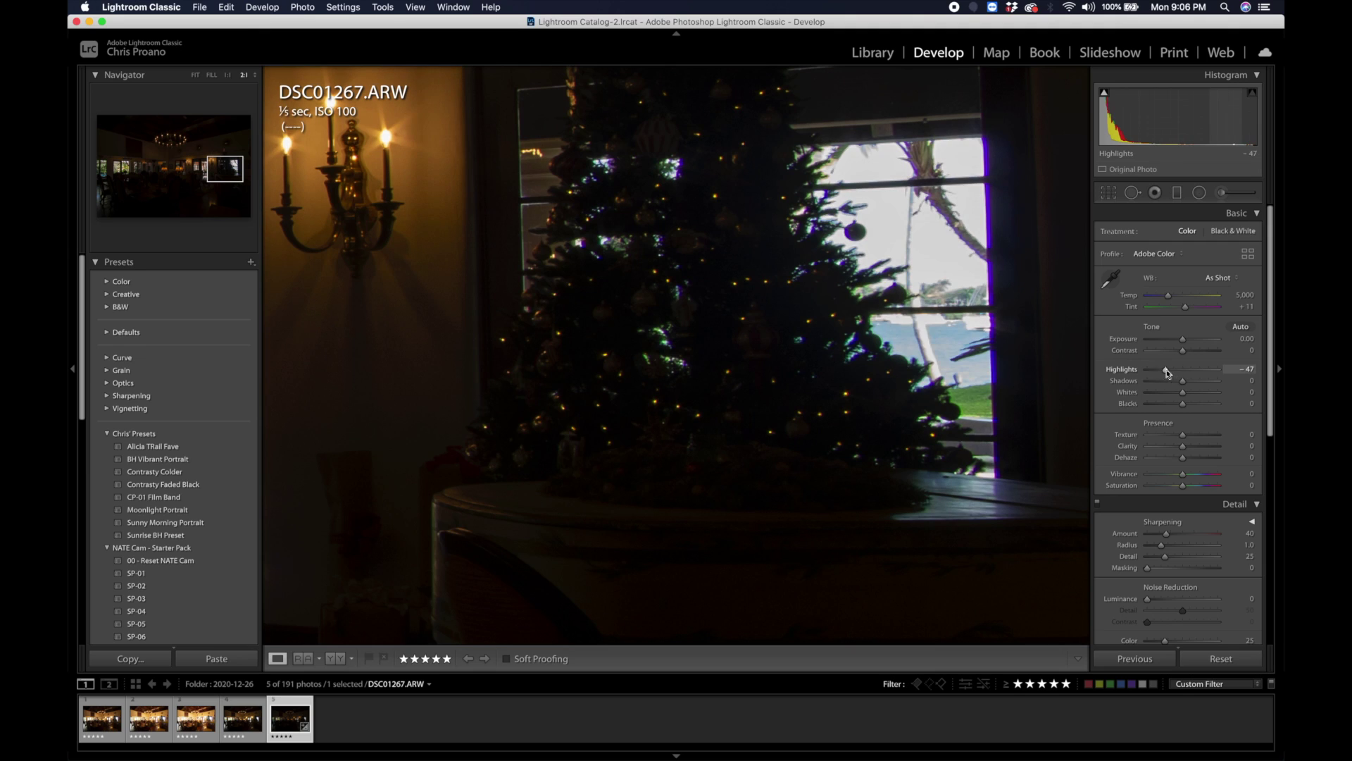
- Examine the outdoor view and frame edges of the window behind the Christmas tree, comparing close-up with the full photo
left_click(841, 331)
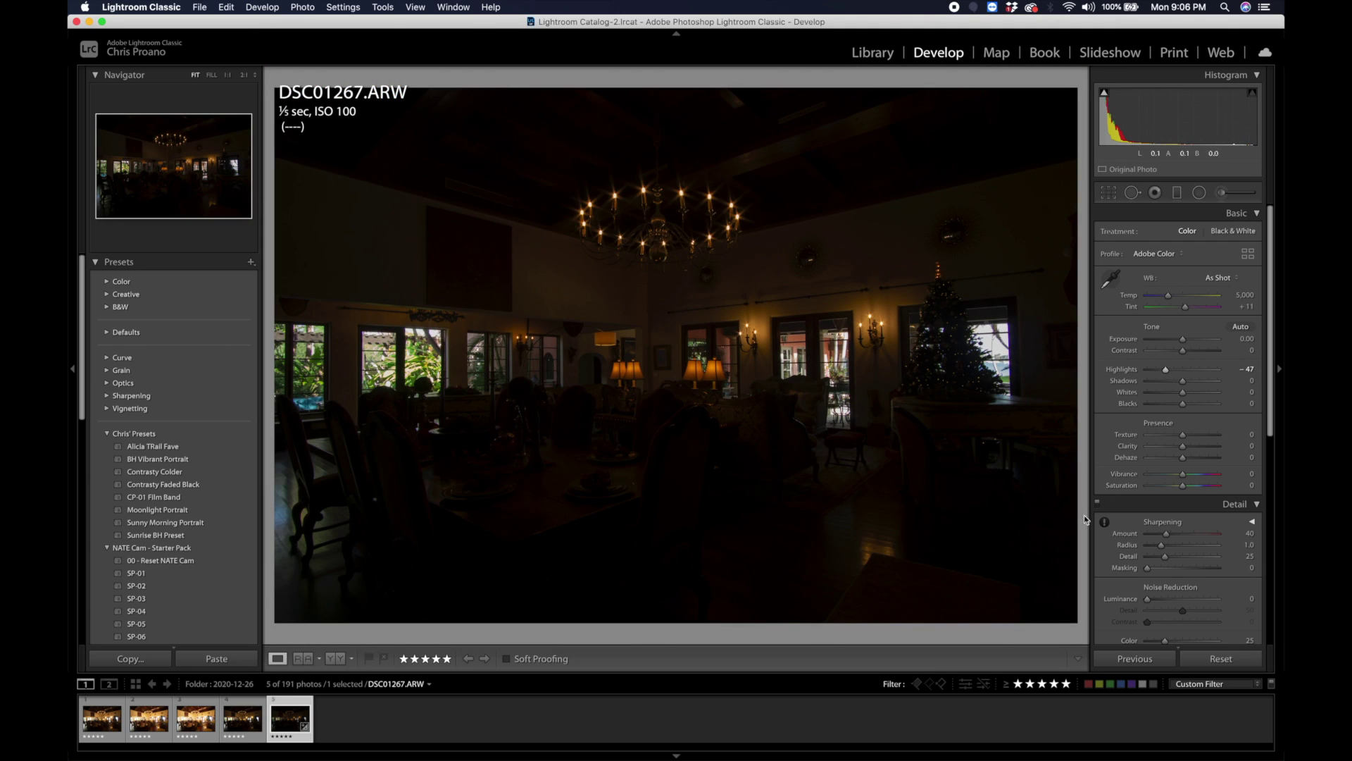
left_click(1008, 374)
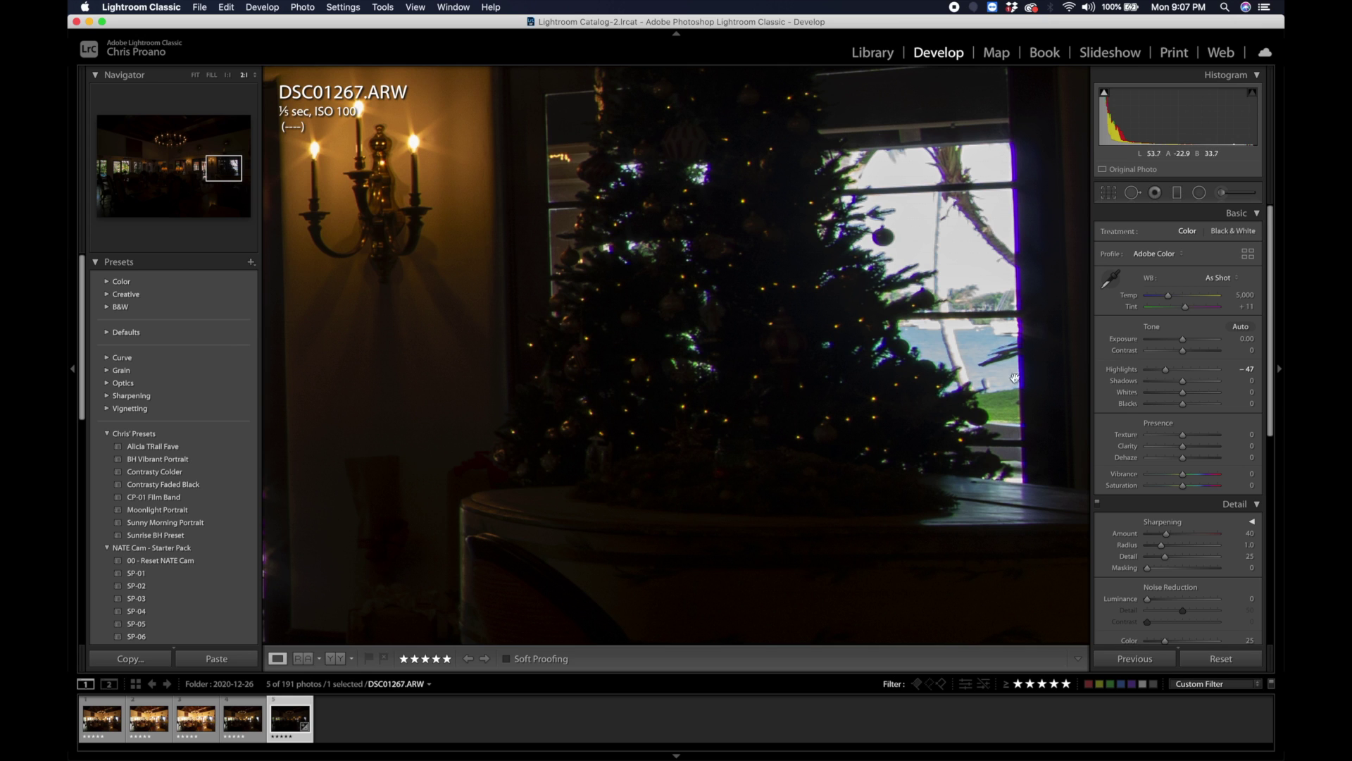
left_click(870, 338)
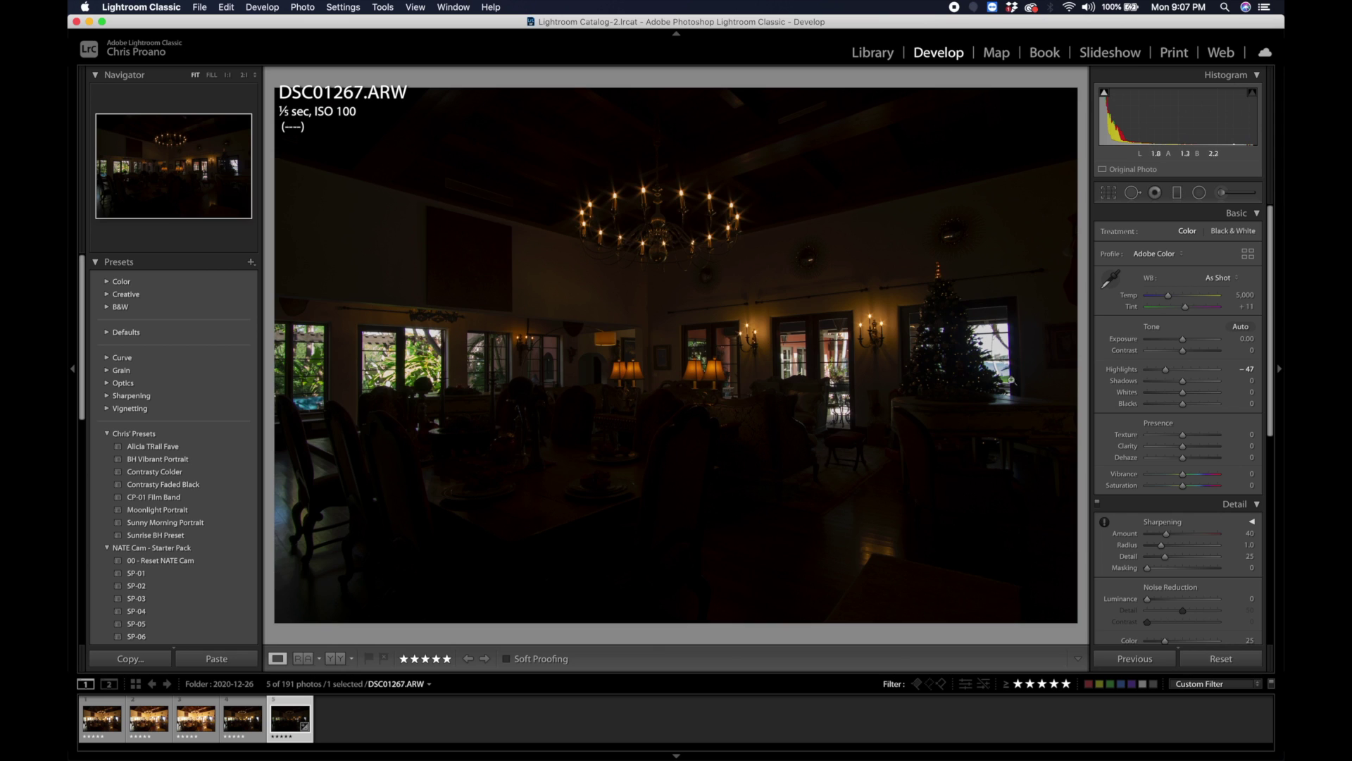
left_click(1003, 359)
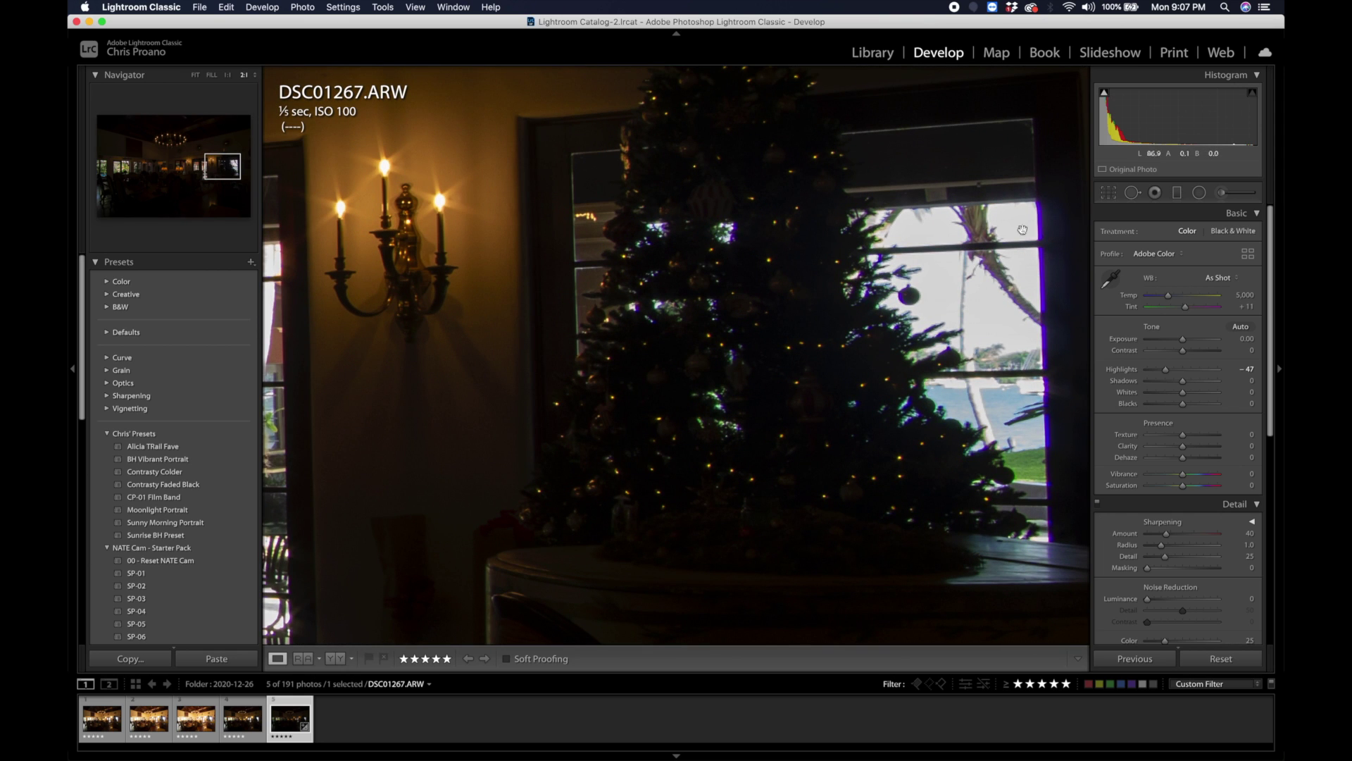
left_click(997, 356)
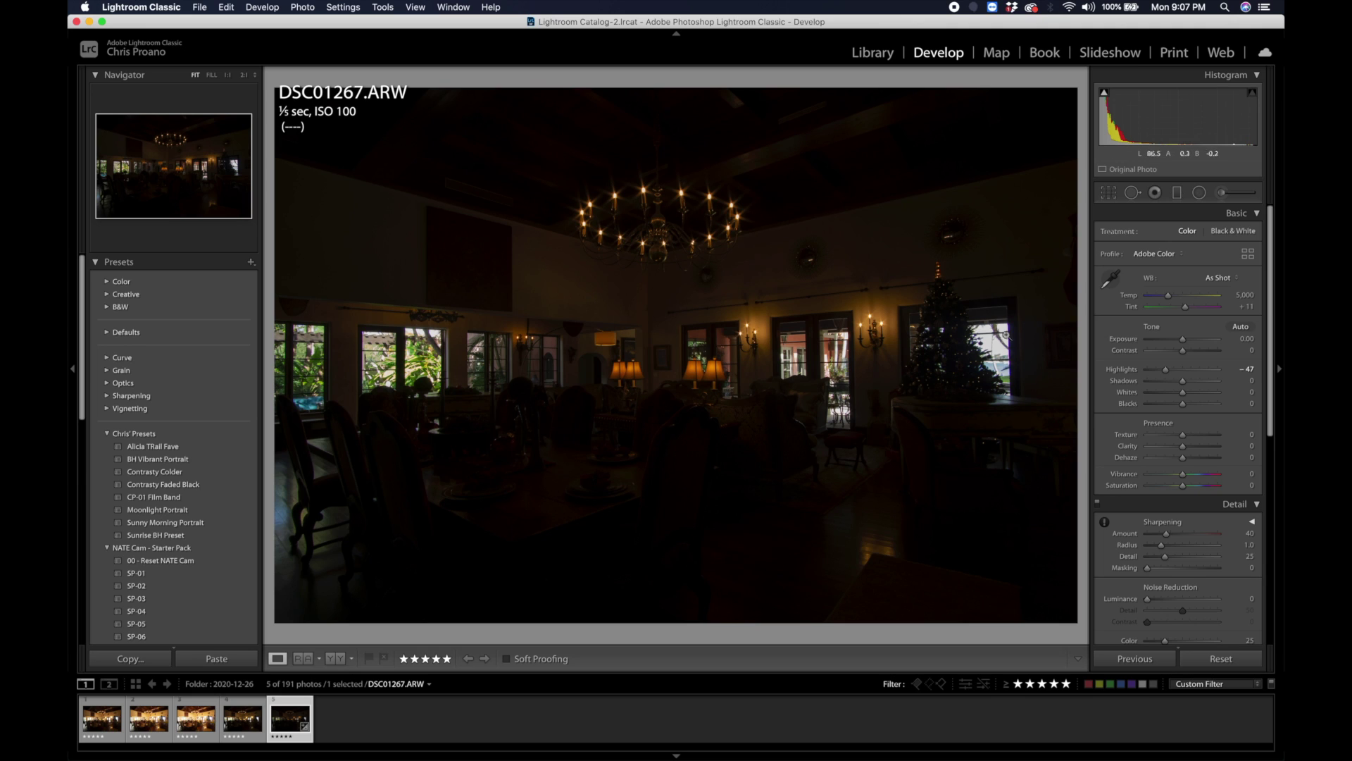
left_click(1006, 383)
scroll(1224, 525, "down", 5)
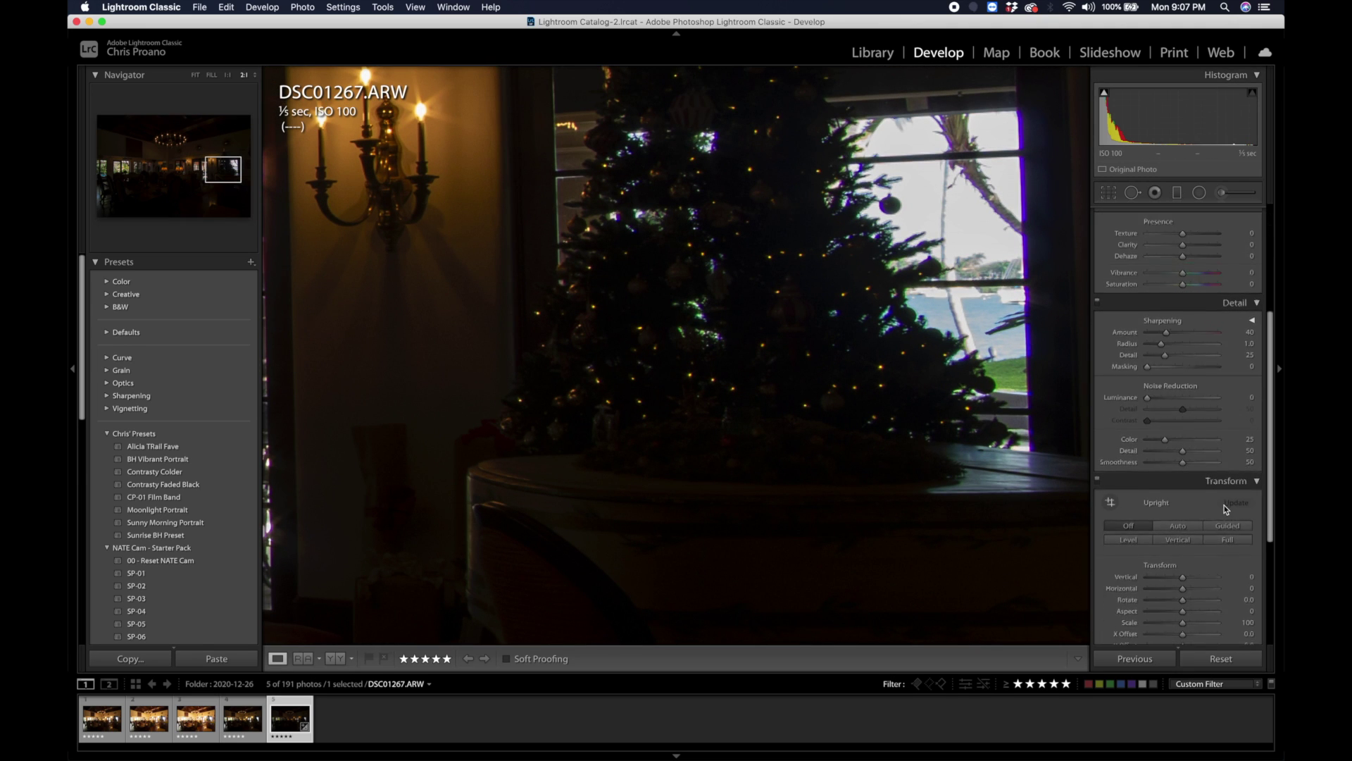
- Enable Remove Chromatic Aberration in the lens corrections of DSC01267.ARW and return to the full photo
scroll(1226, 508, "down", 5)
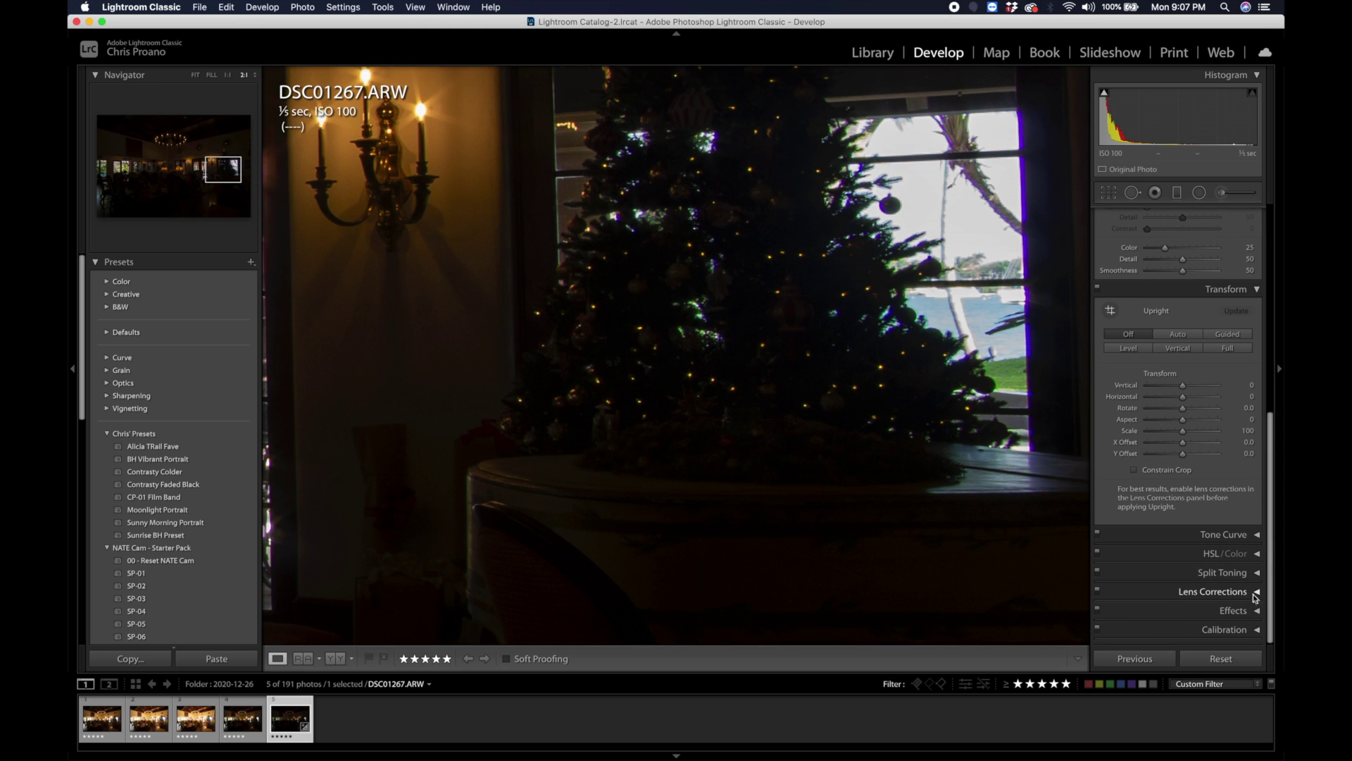
left_click(1155, 591)
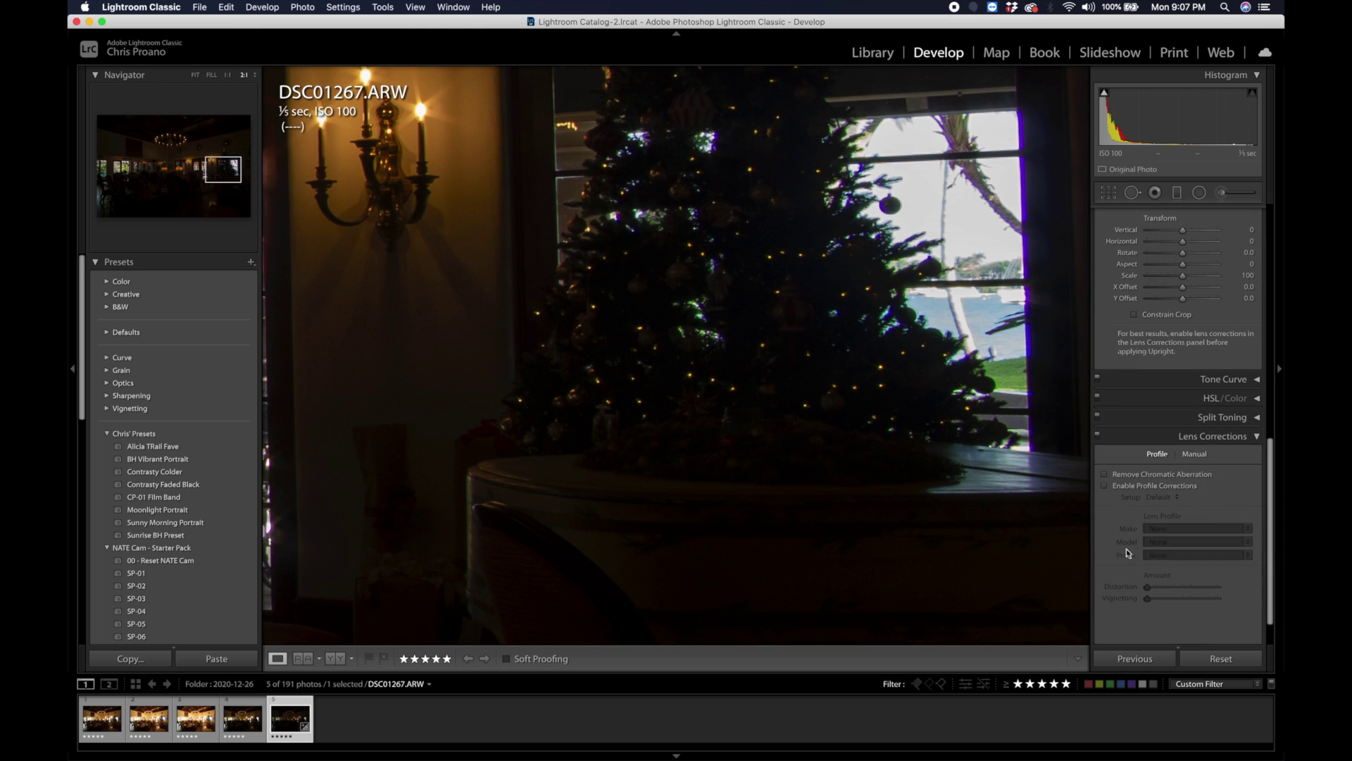
left_click(1105, 475)
left_click(885, 467)
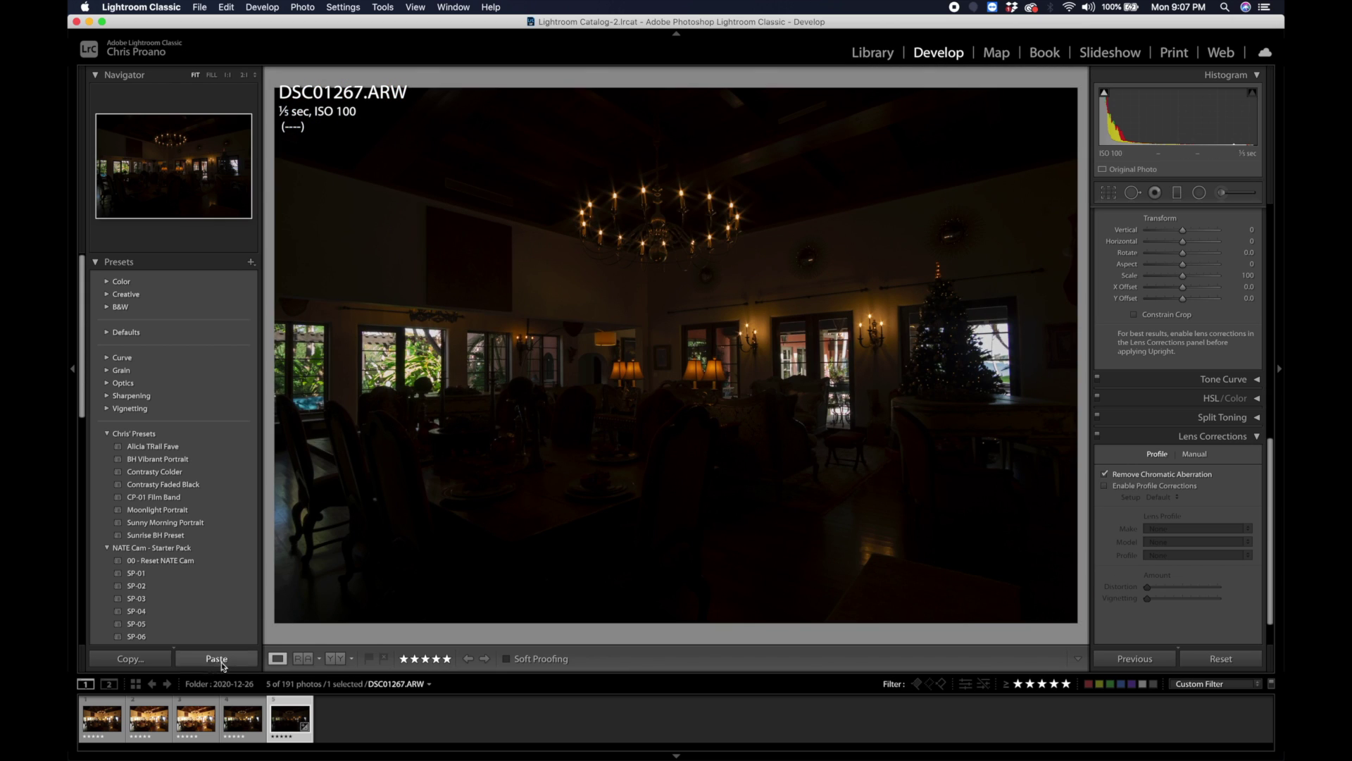
- Compare the window brightness in the exposures DSC01266.ARW, DSC01265.ARW and DSC01263.ARW
left_click(234, 720)
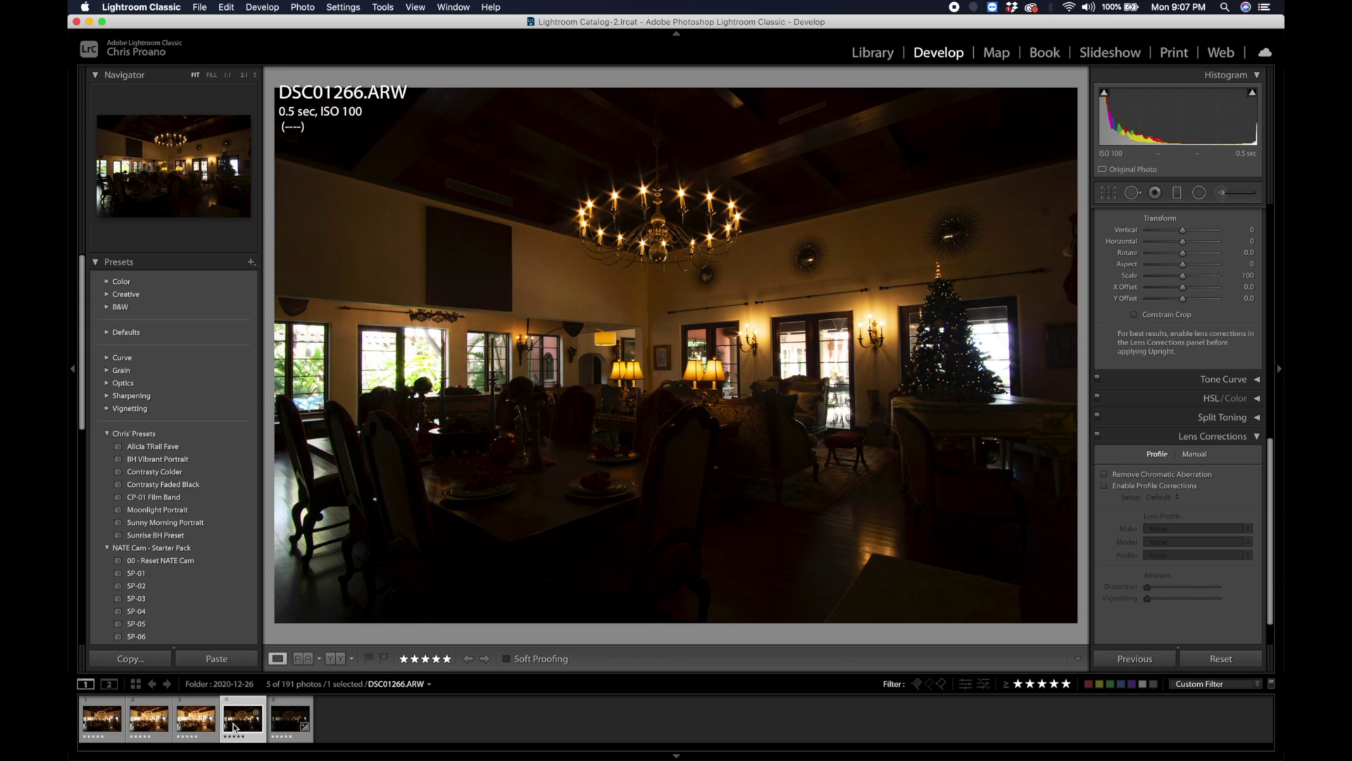
left_click(196, 727)
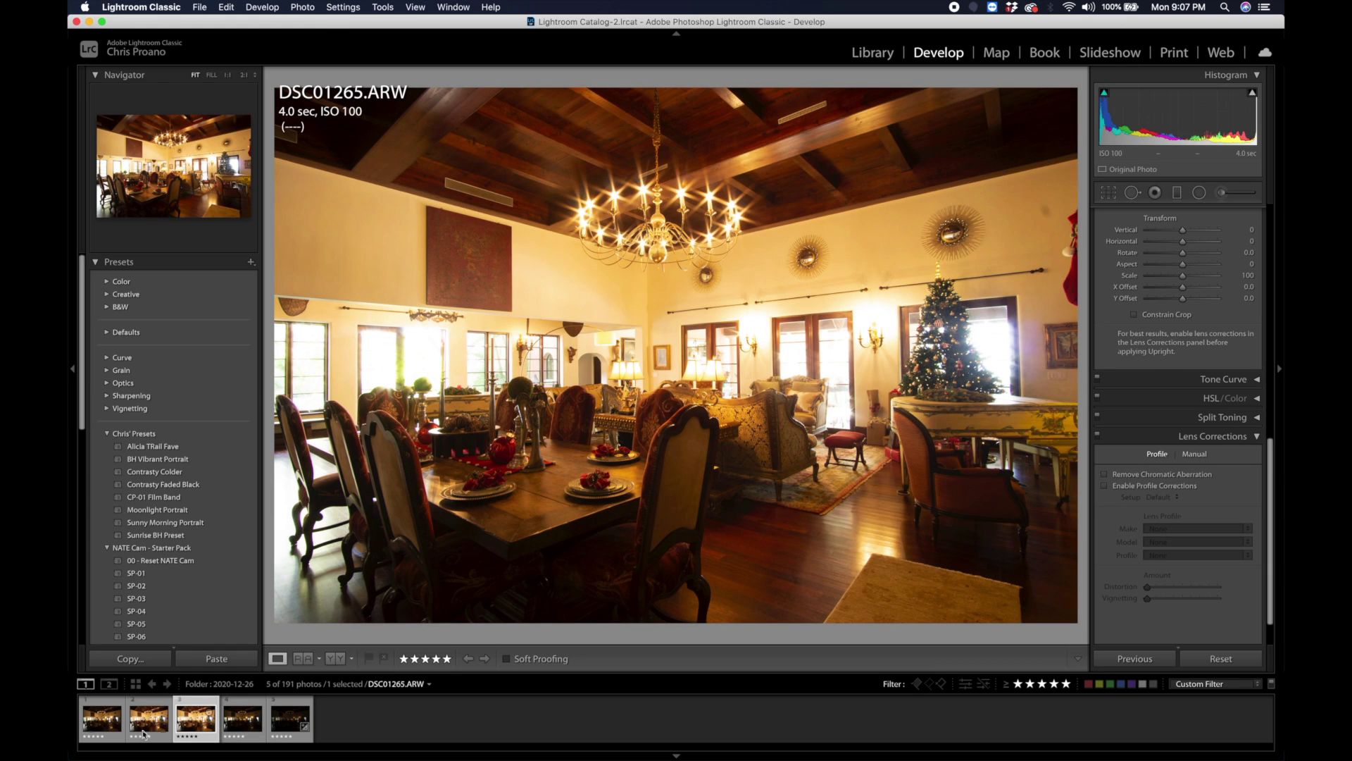
left_click(107, 724)
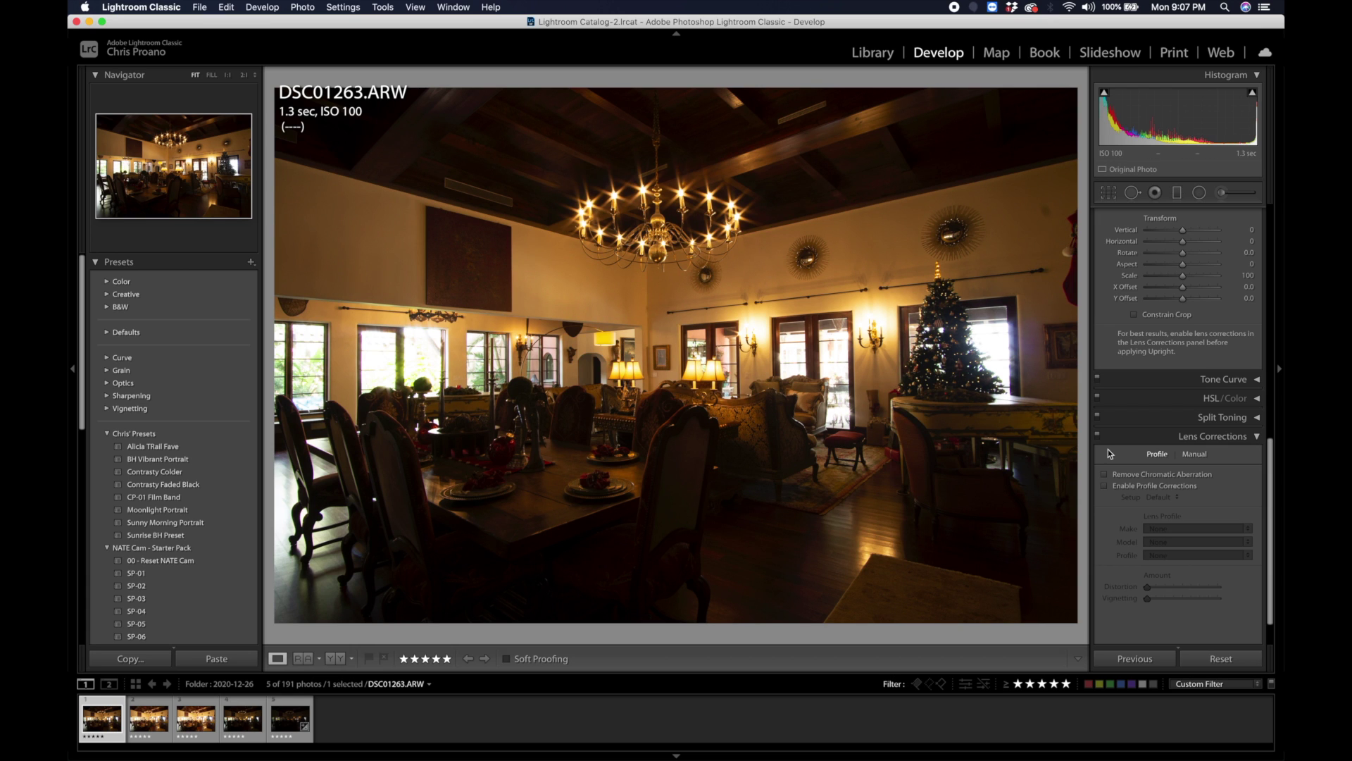
- Try lowering the Highlights of DSC01263.ARW to -100, and reset them to the default
scroll(1128, 406, "up", 8)
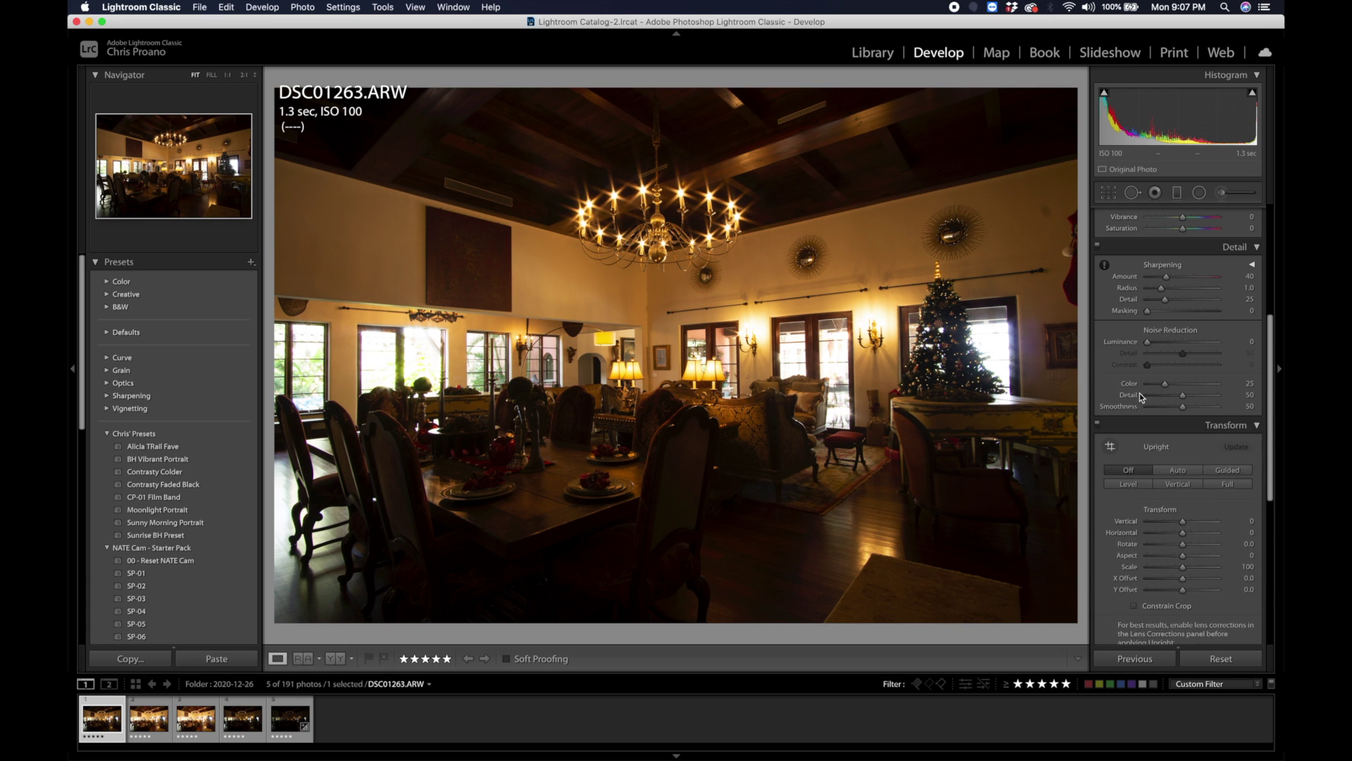
scroll(1138, 390, "up", 1)
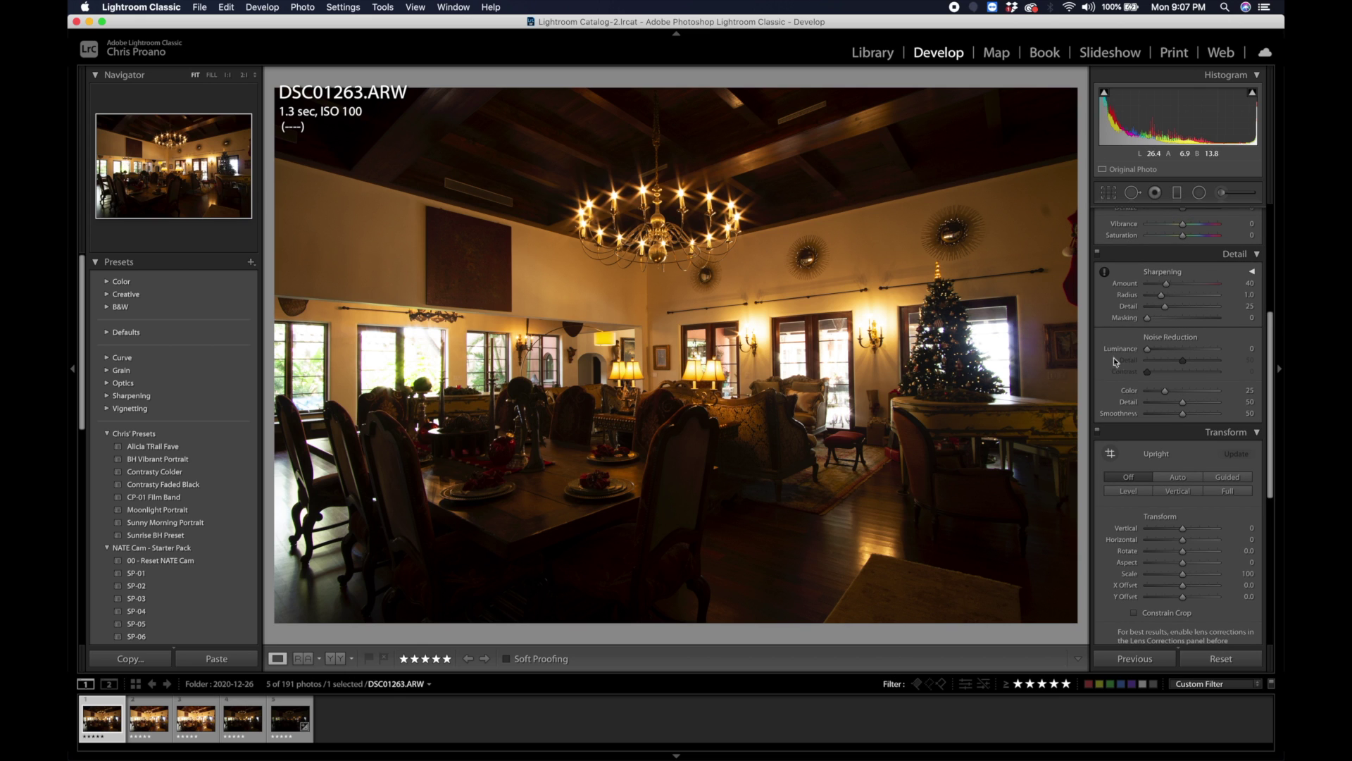
scroll(1166, 294, "up", 6)
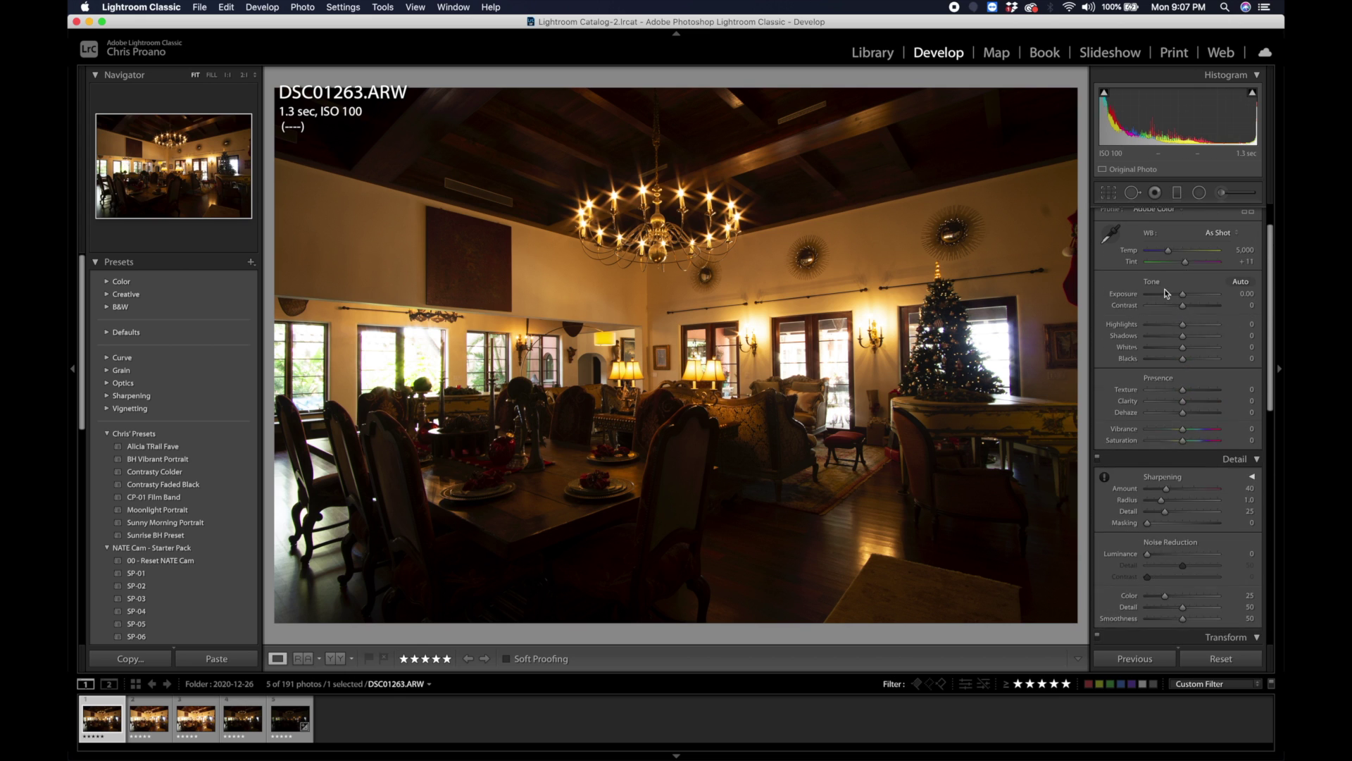
left_click_drag(1183, 328, 1124, 340)
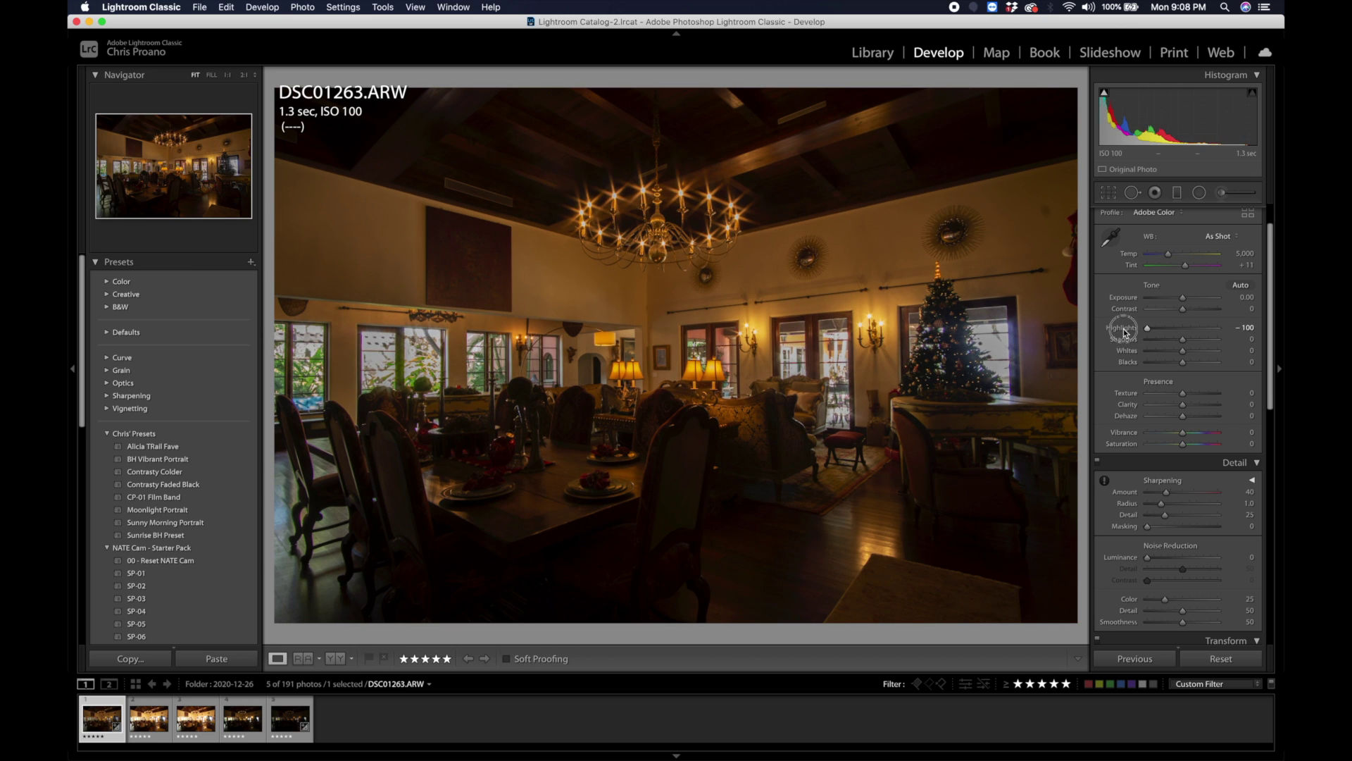
double_click(1122, 328)
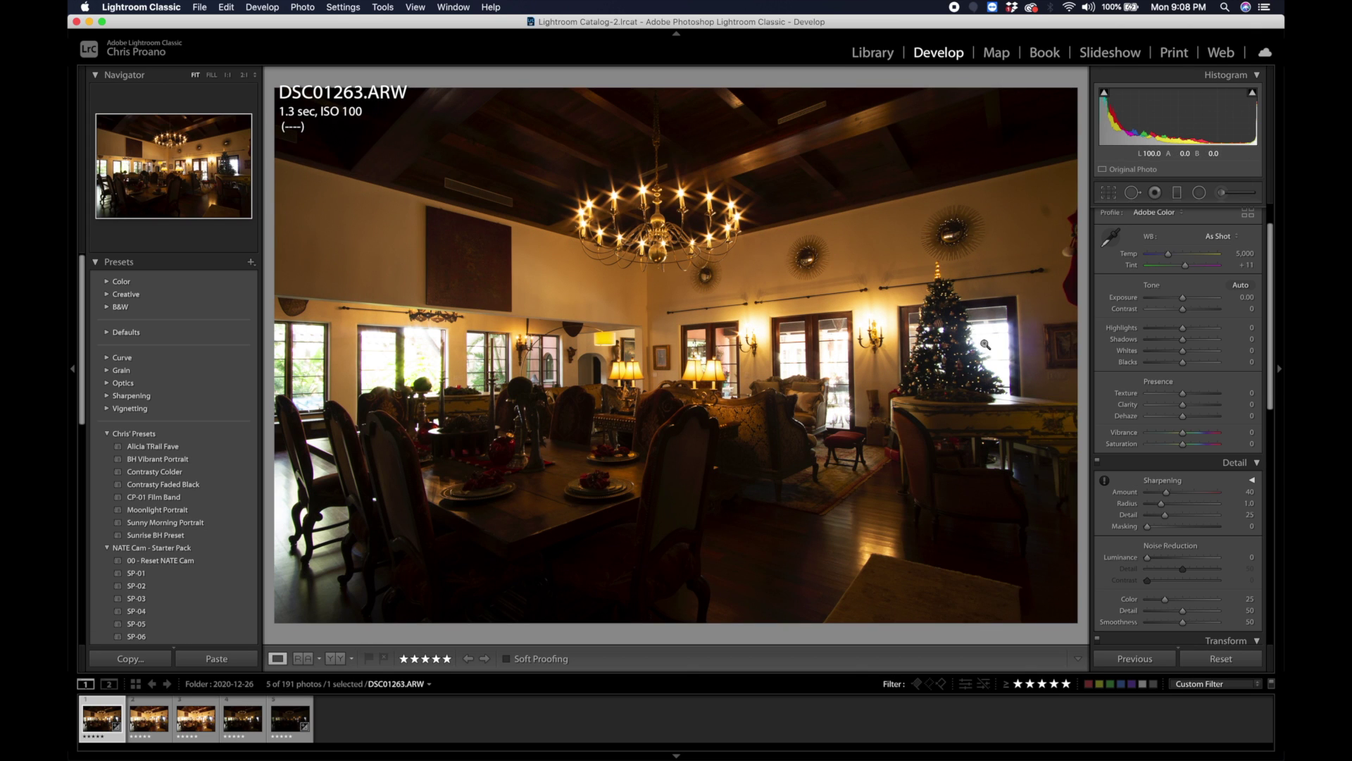
- Compare the outdoor detail in the windows between the two darkest exposures, DSC01267.ARW and DSC01266.ARW
left_click(284, 719)
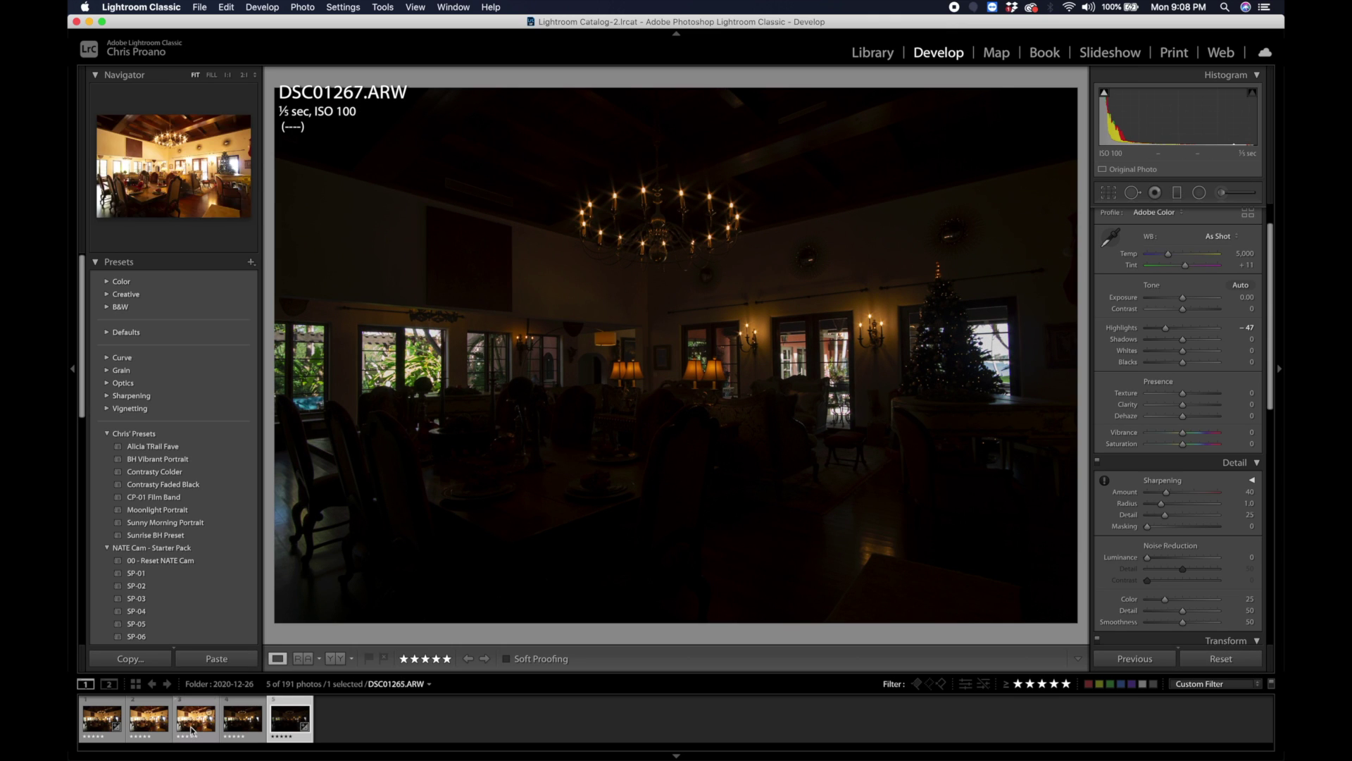
left_click(241, 726)
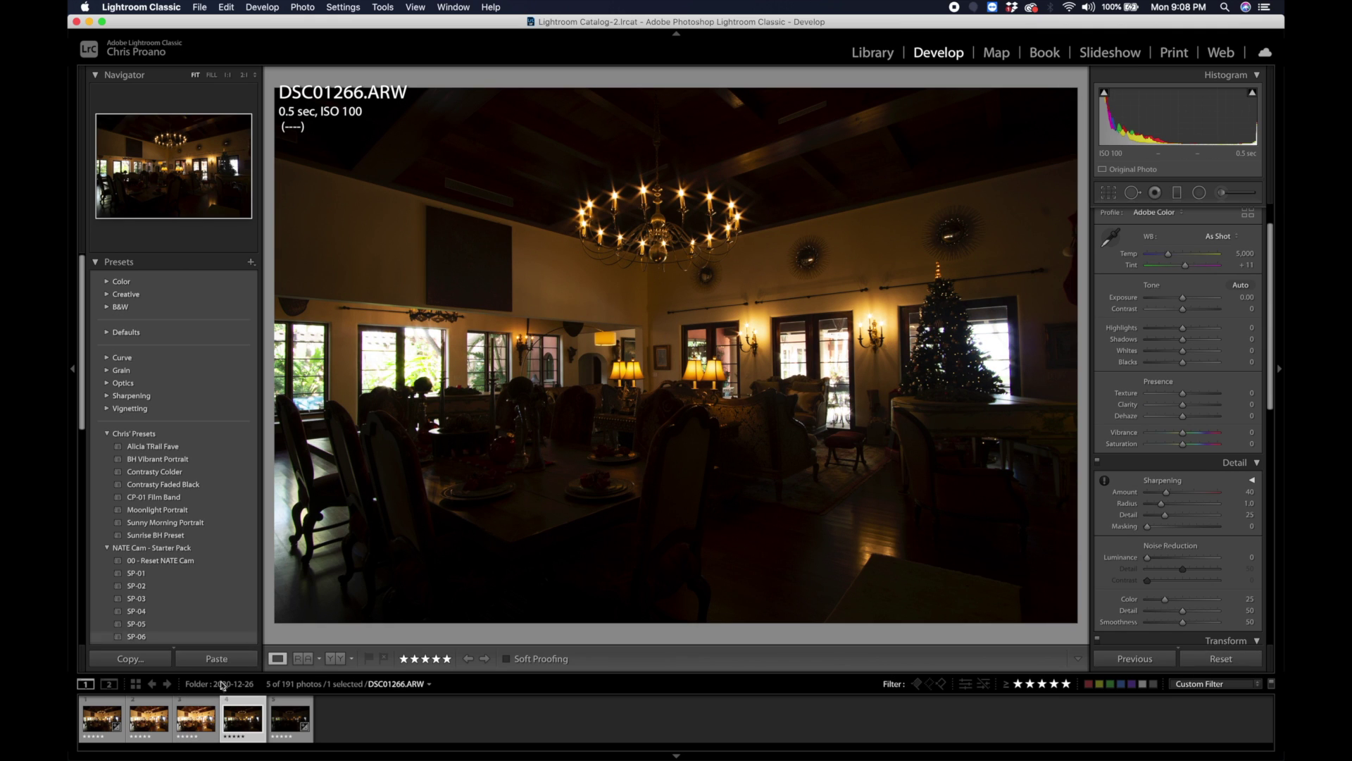
left_click(275, 722)
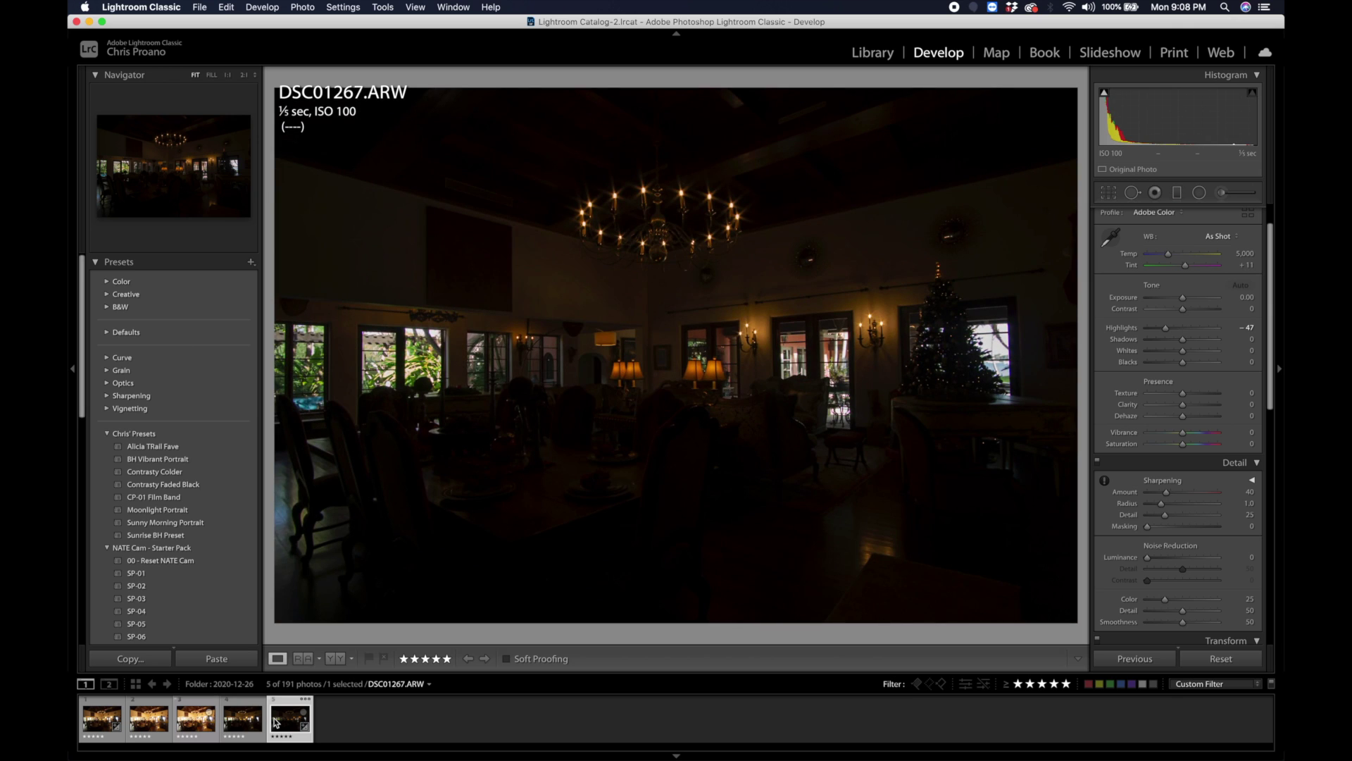
- Select all five exposures, DSC01263.ARW to DSC01267.ARW, and open them as layers in one Photoshop document
left_click(92, 727)
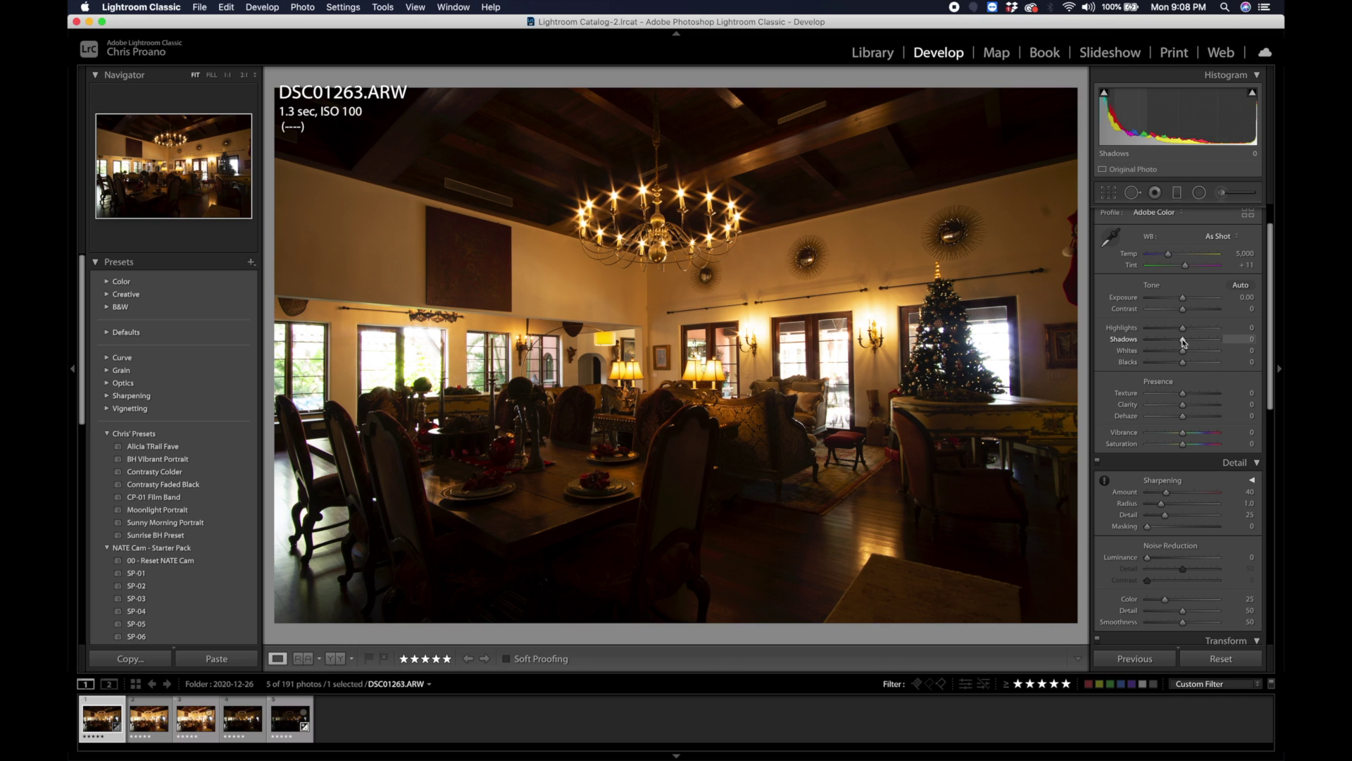
left_click(286, 724, "shift")
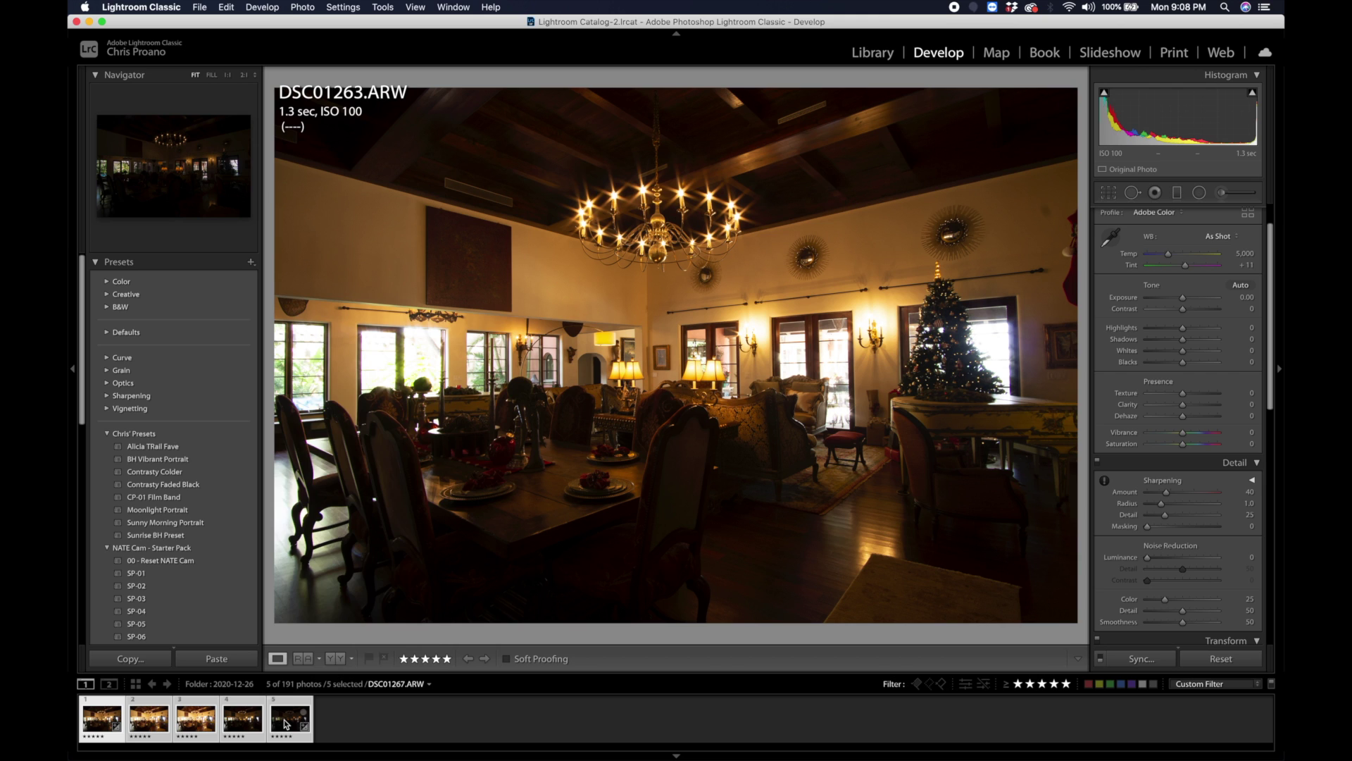
right_click(286, 724)
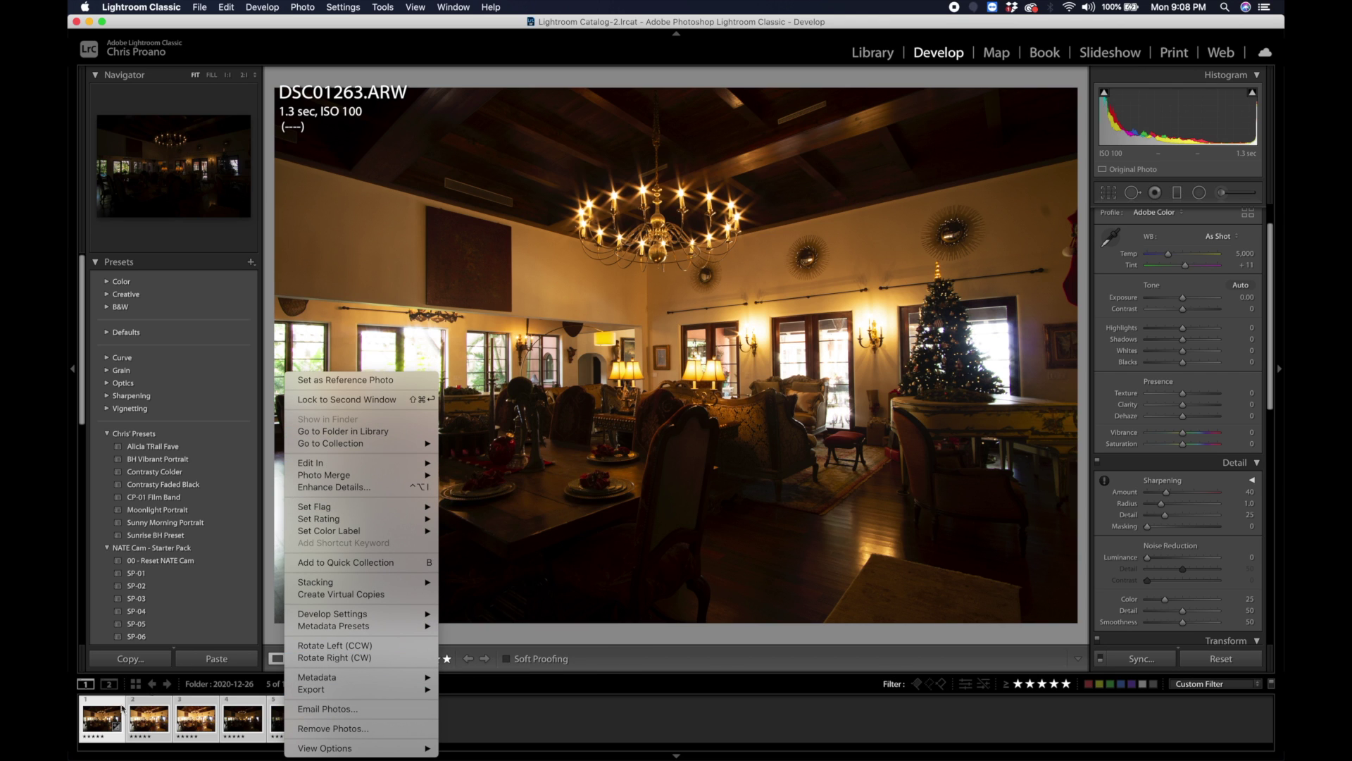
mouse_move(334, 464)
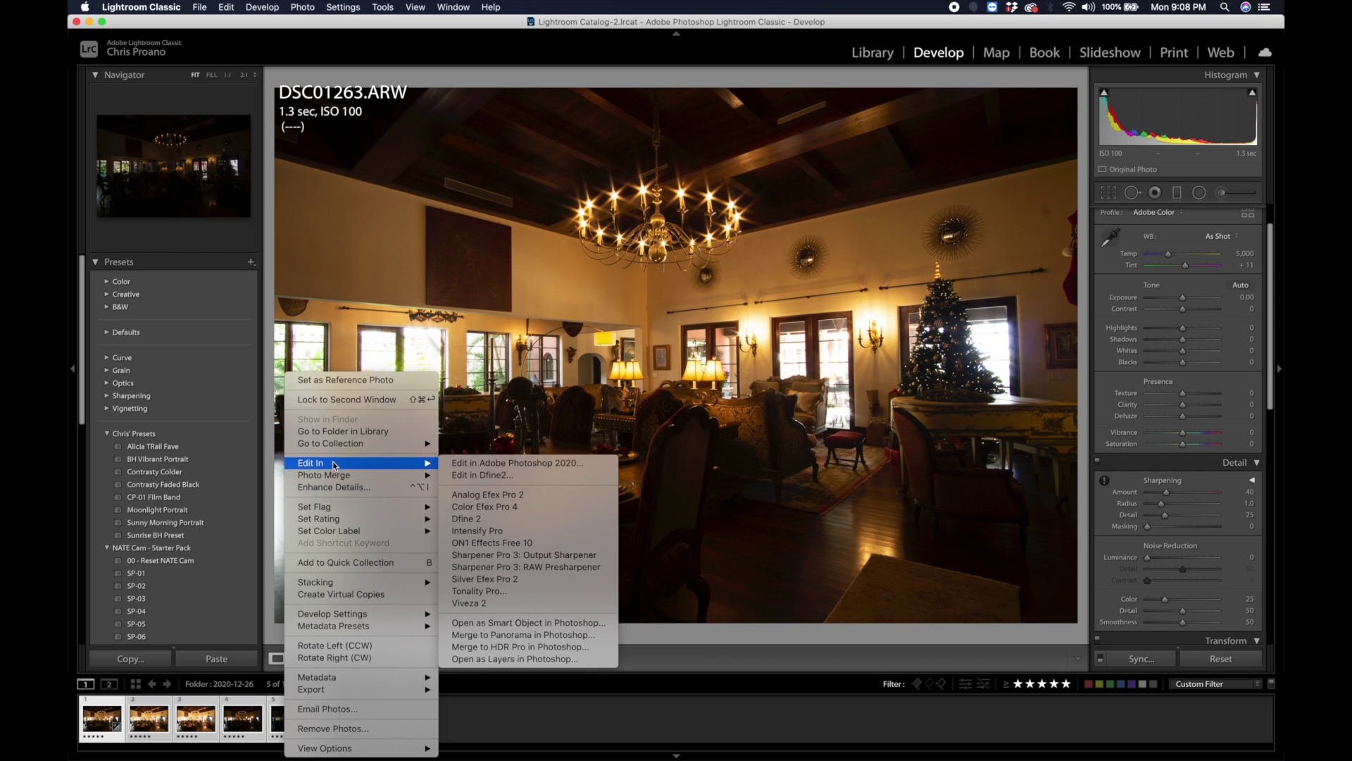
left_click(474, 661)
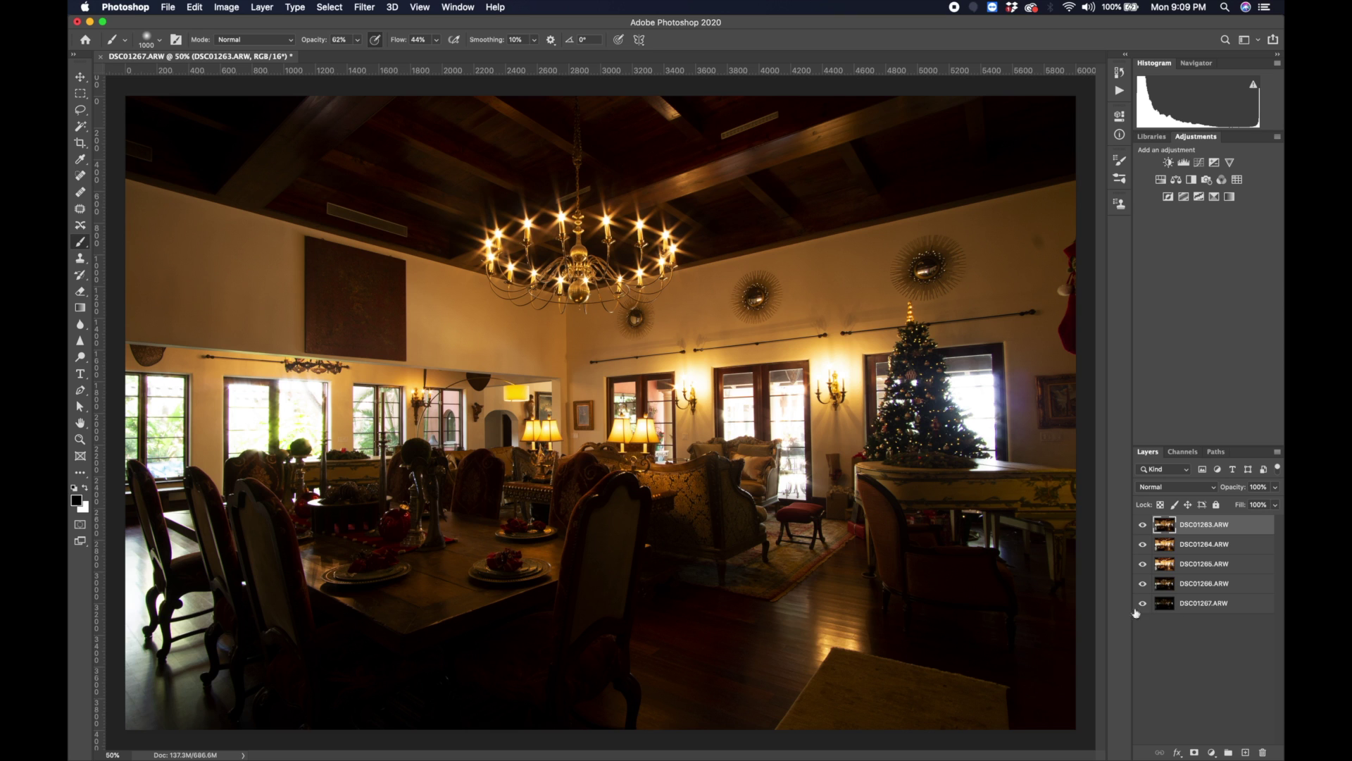
- Move the DSC01267.ARW layer directly below DSC01263.ARW, and check it by hiding and reshowing the layer above
left_click_drag(1193, 610, 1146, 539)
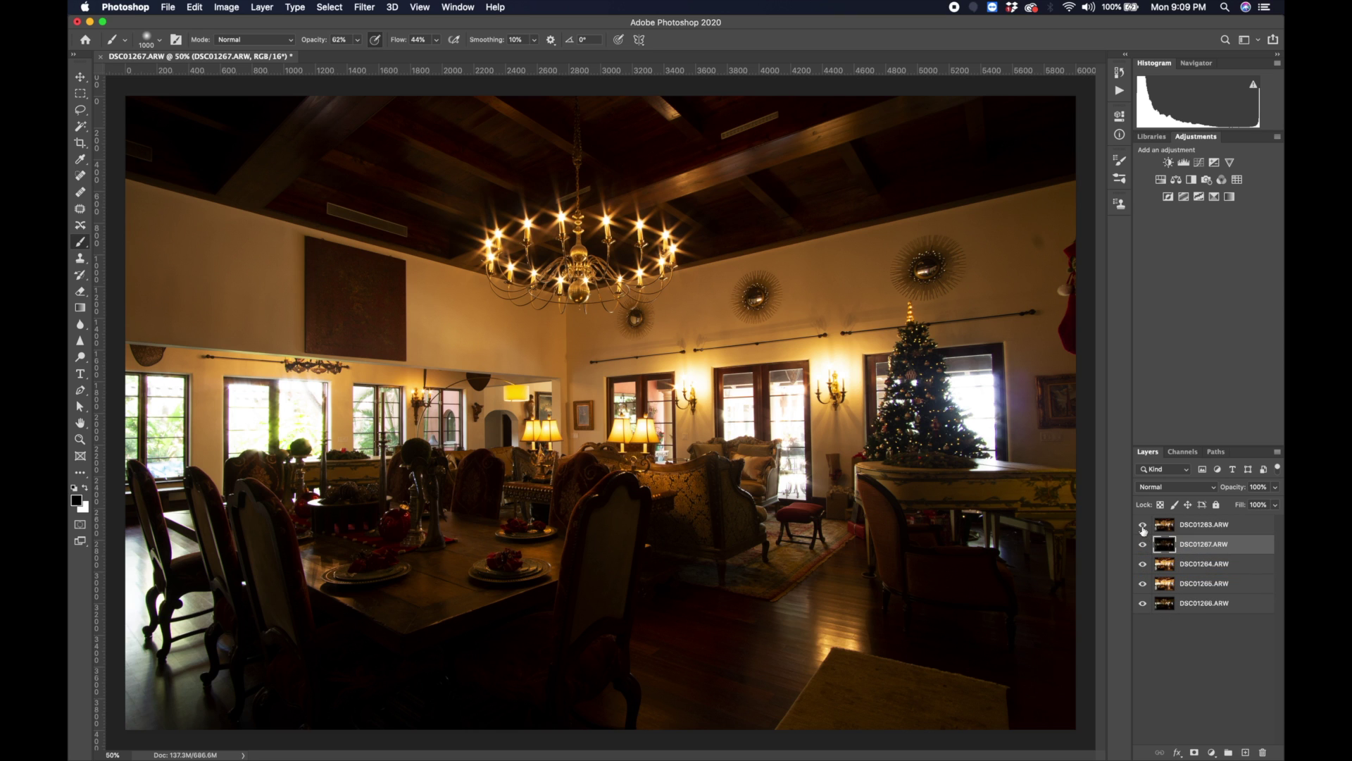
left_click(1143, 525)
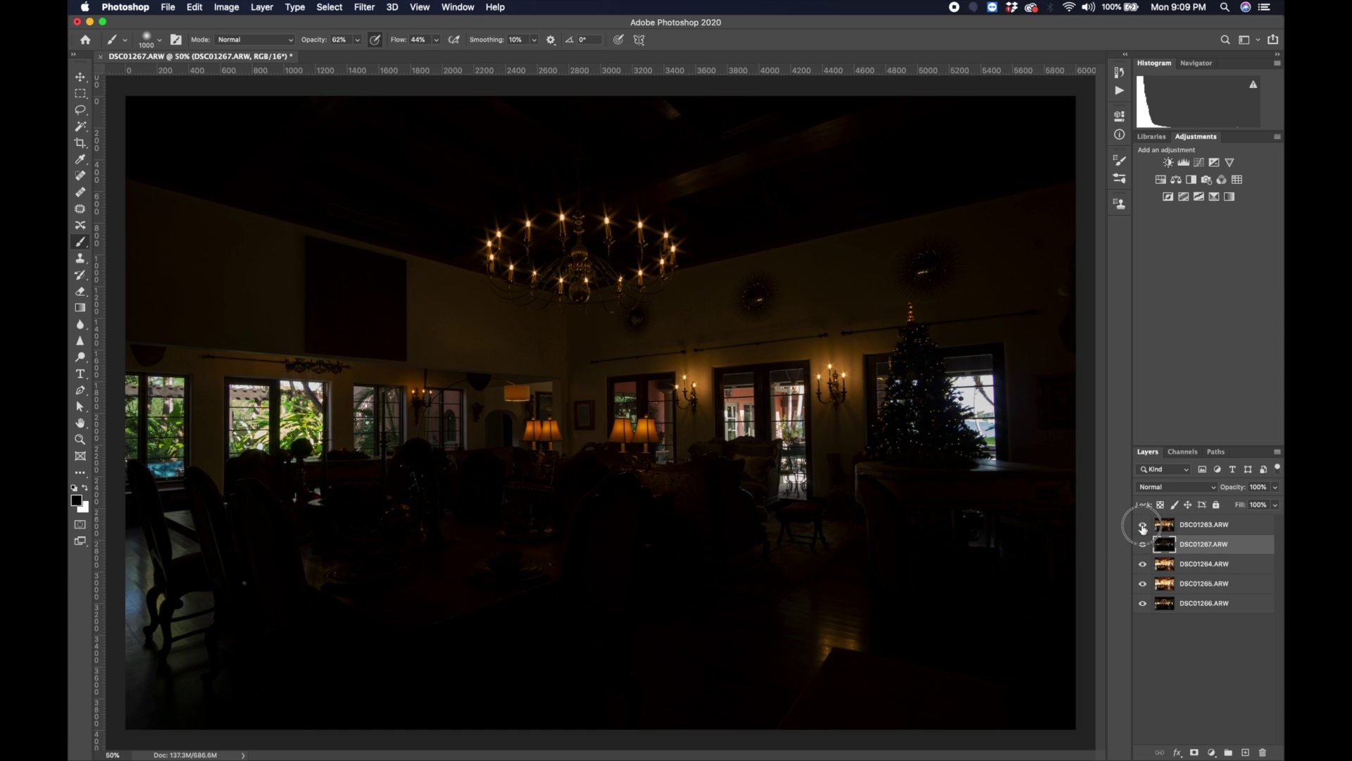
left_click(1142, 525)
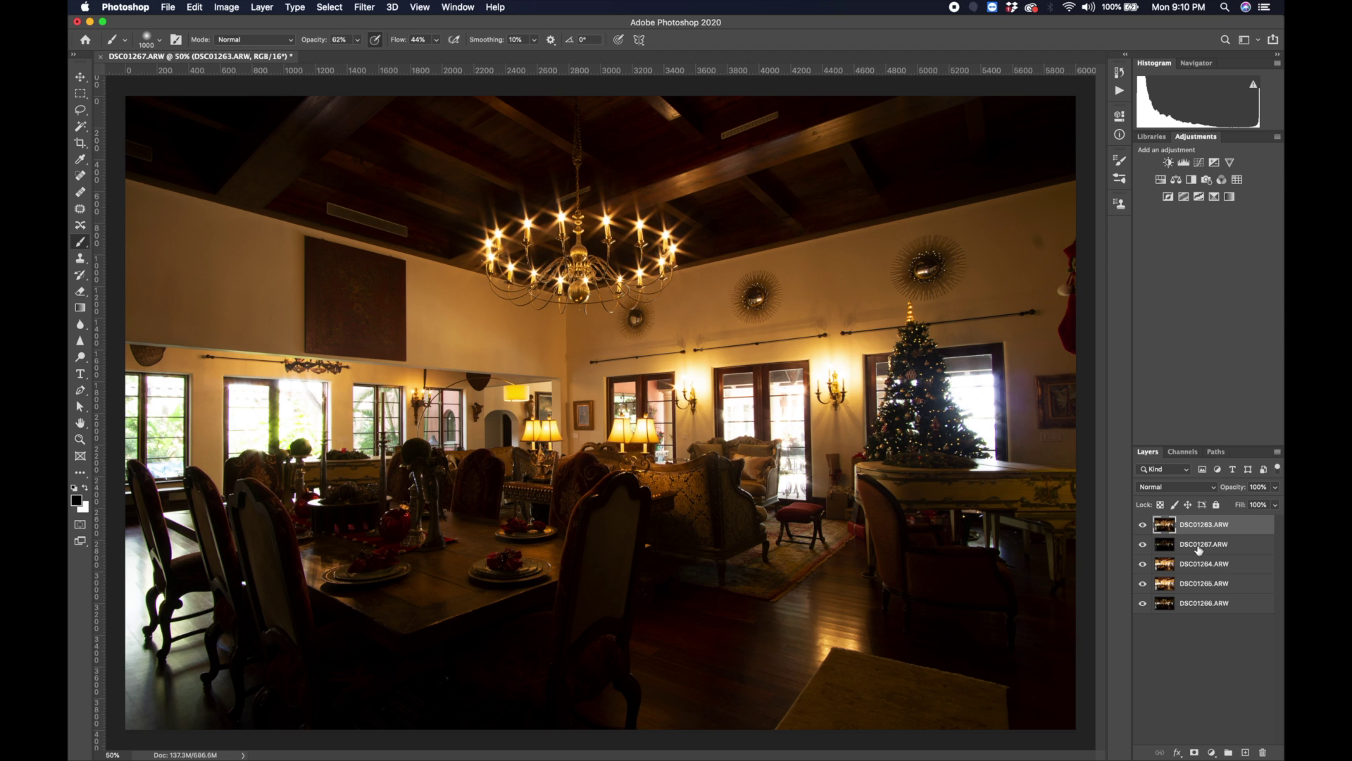
left_click(1195, 524)
left_click(1193, 544)
left_click(1195, 524)
left_click(1193, 545)
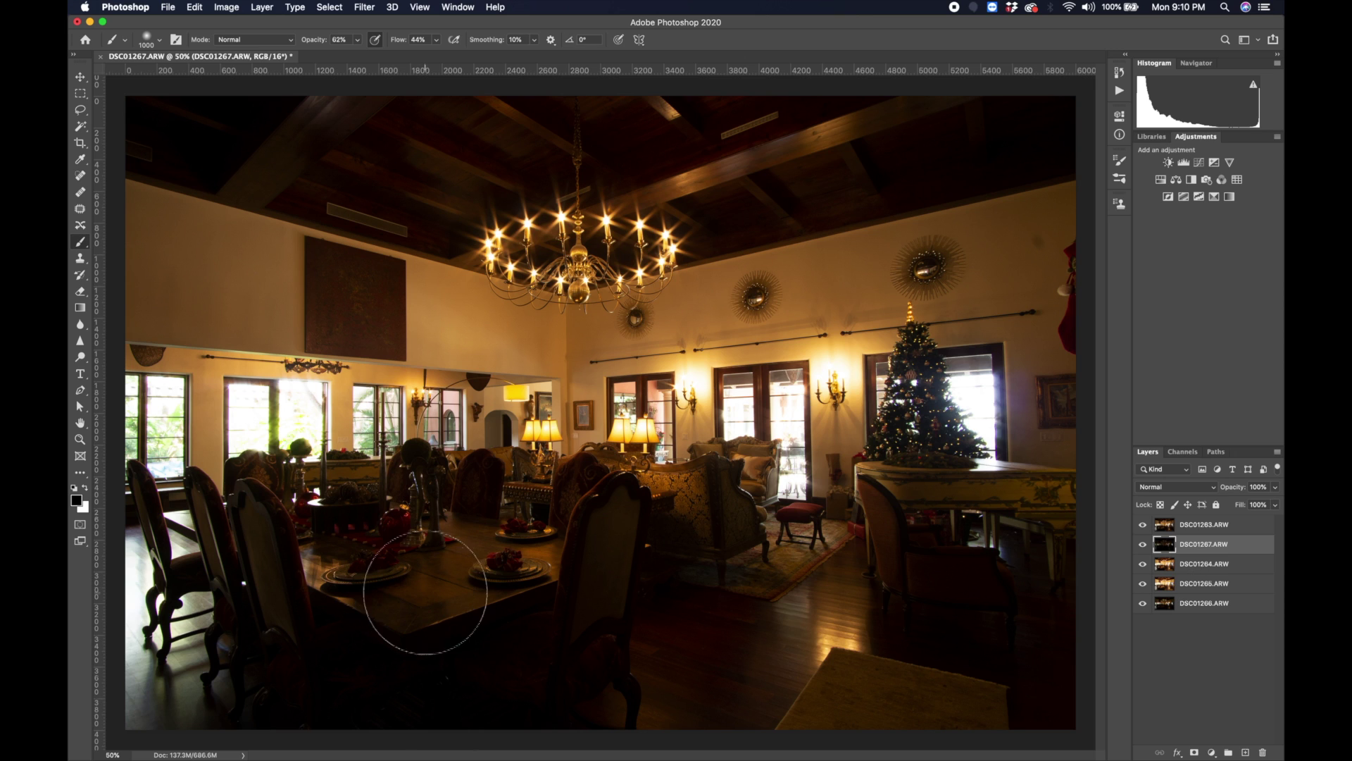
- Add a white layer mask to the DSC01263.ARW layer
left_click(1190, 527)
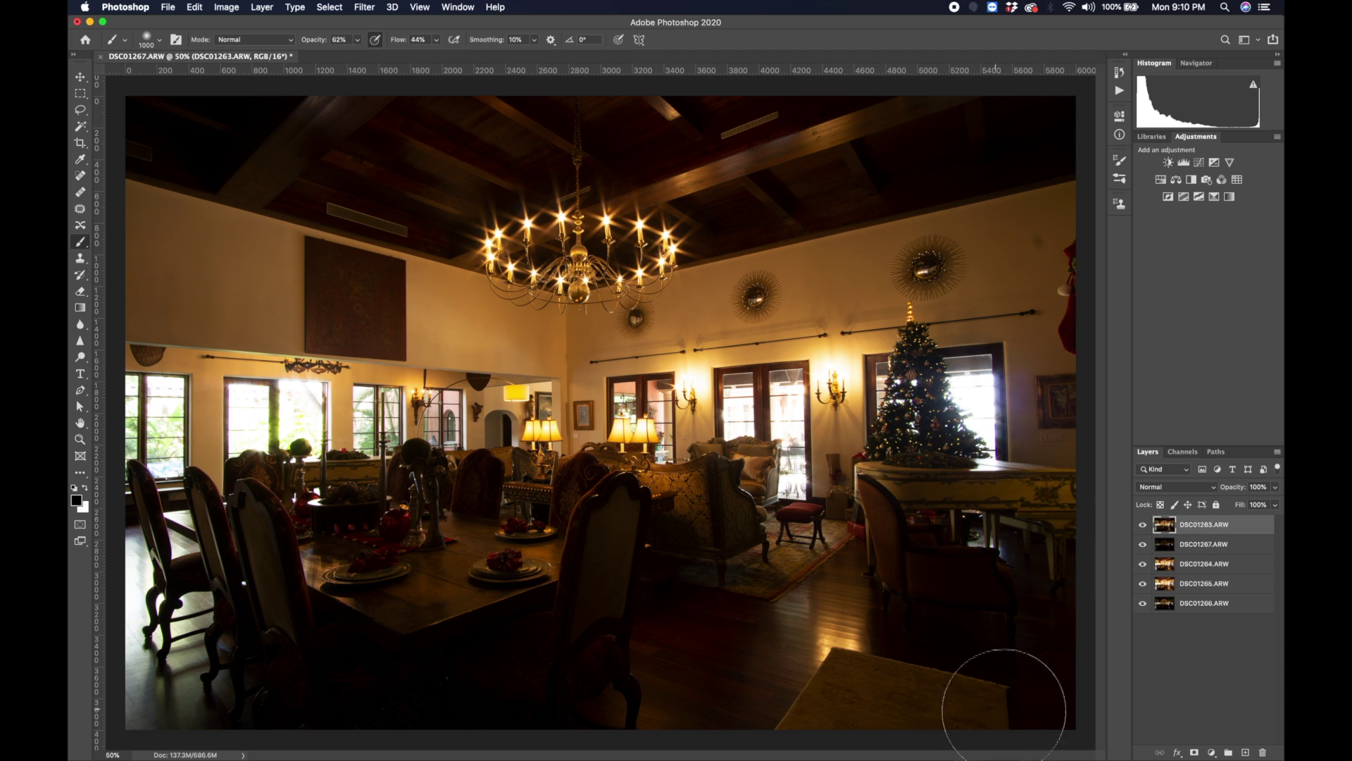
left_click(1194, 752)
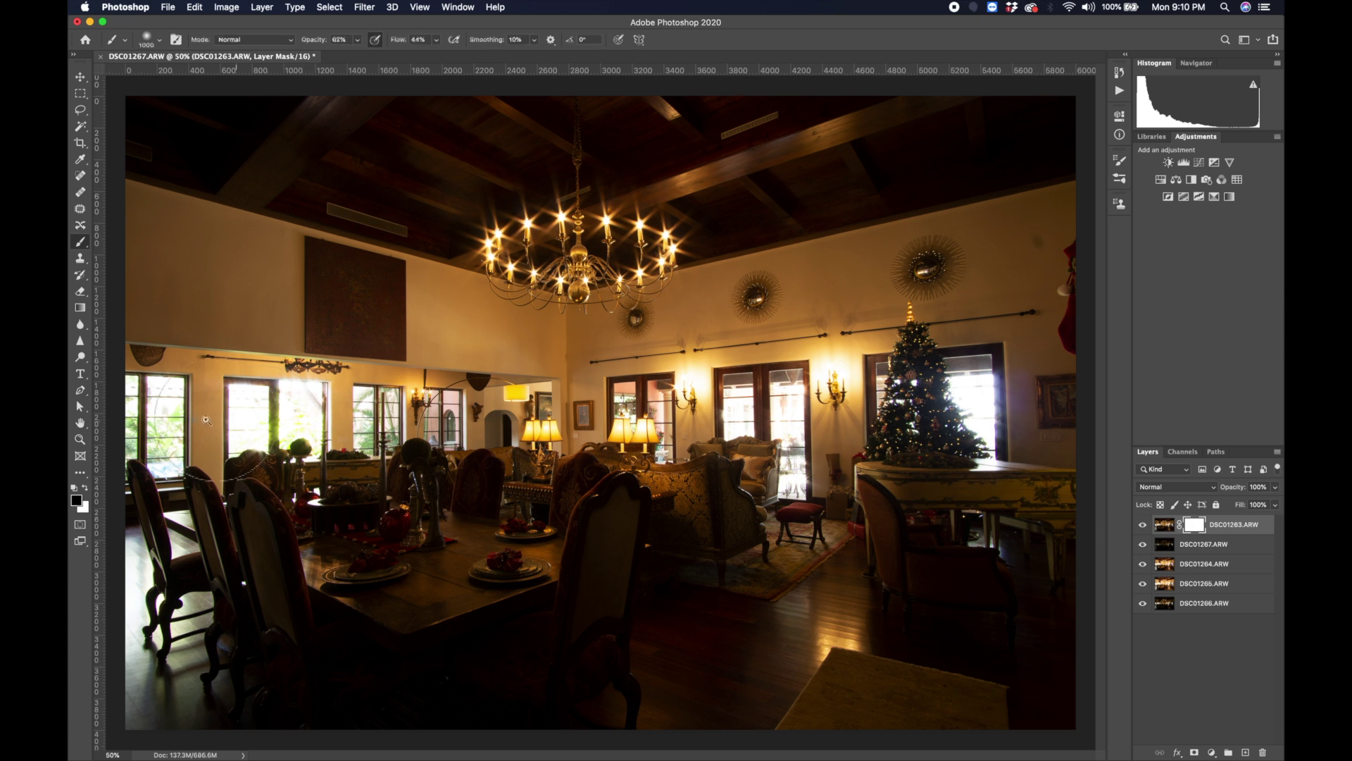
- Draw a closed four-point Pen path around the leftmost window frame, extending past the photo's left edge
key("z")
left_click(119, 376)
left_click(119, 376)
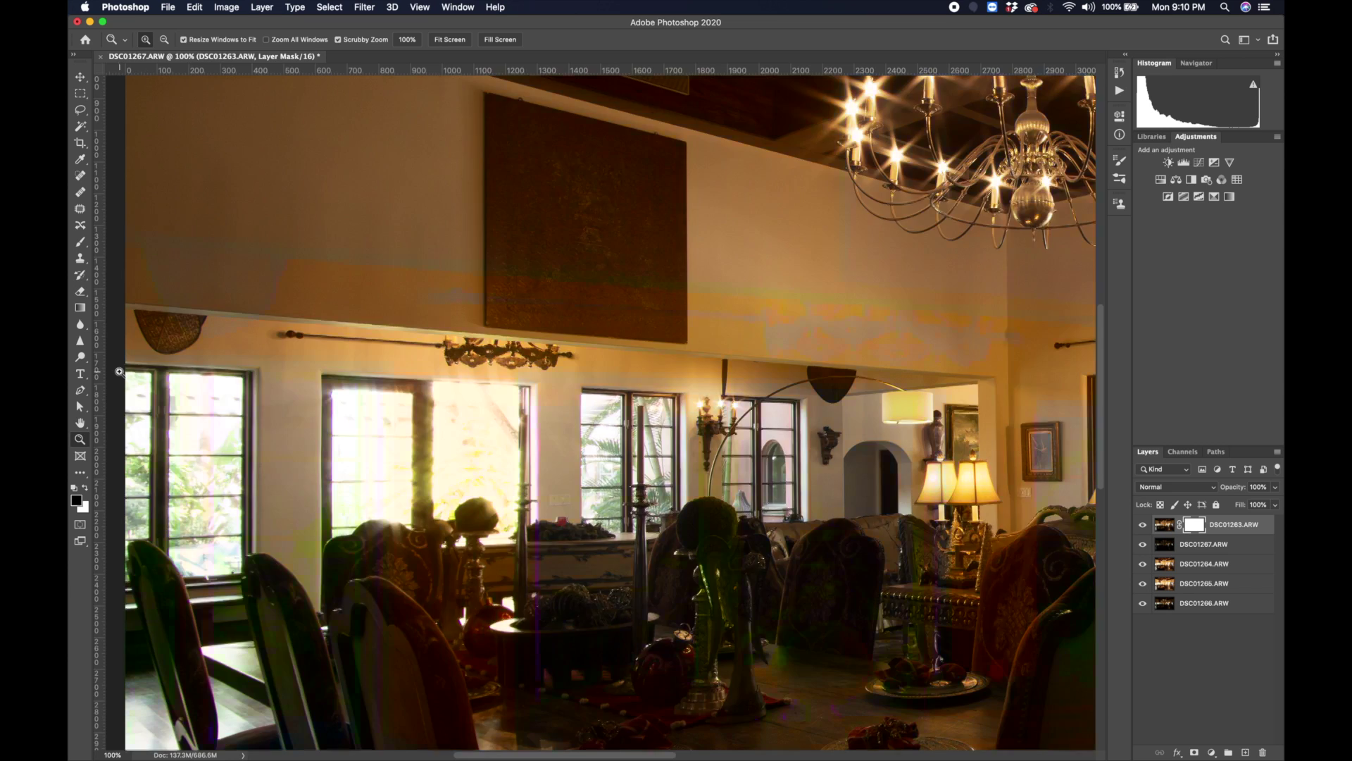
left_click(119, 376)
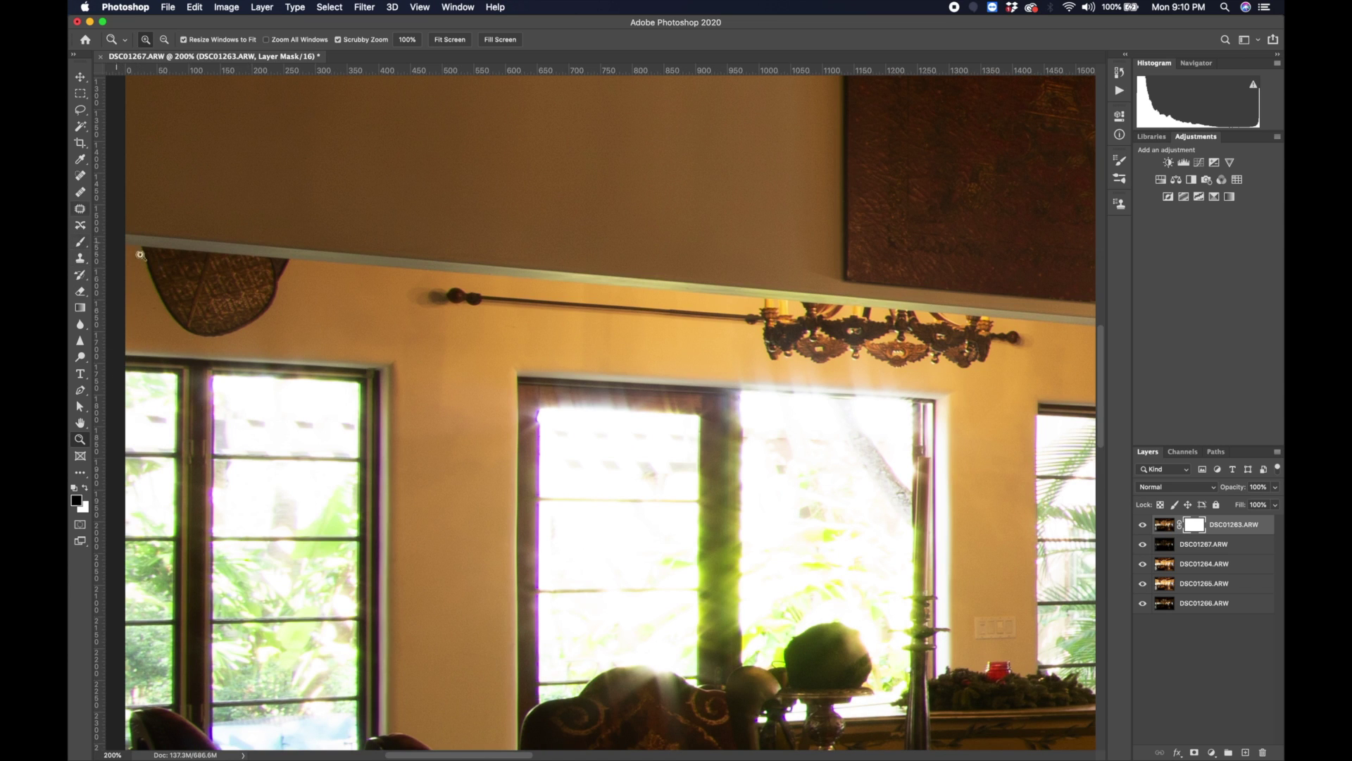
left_click_drag(468, 756, 441, 756)
left_click_drag(1100, 371, 1102, 406)
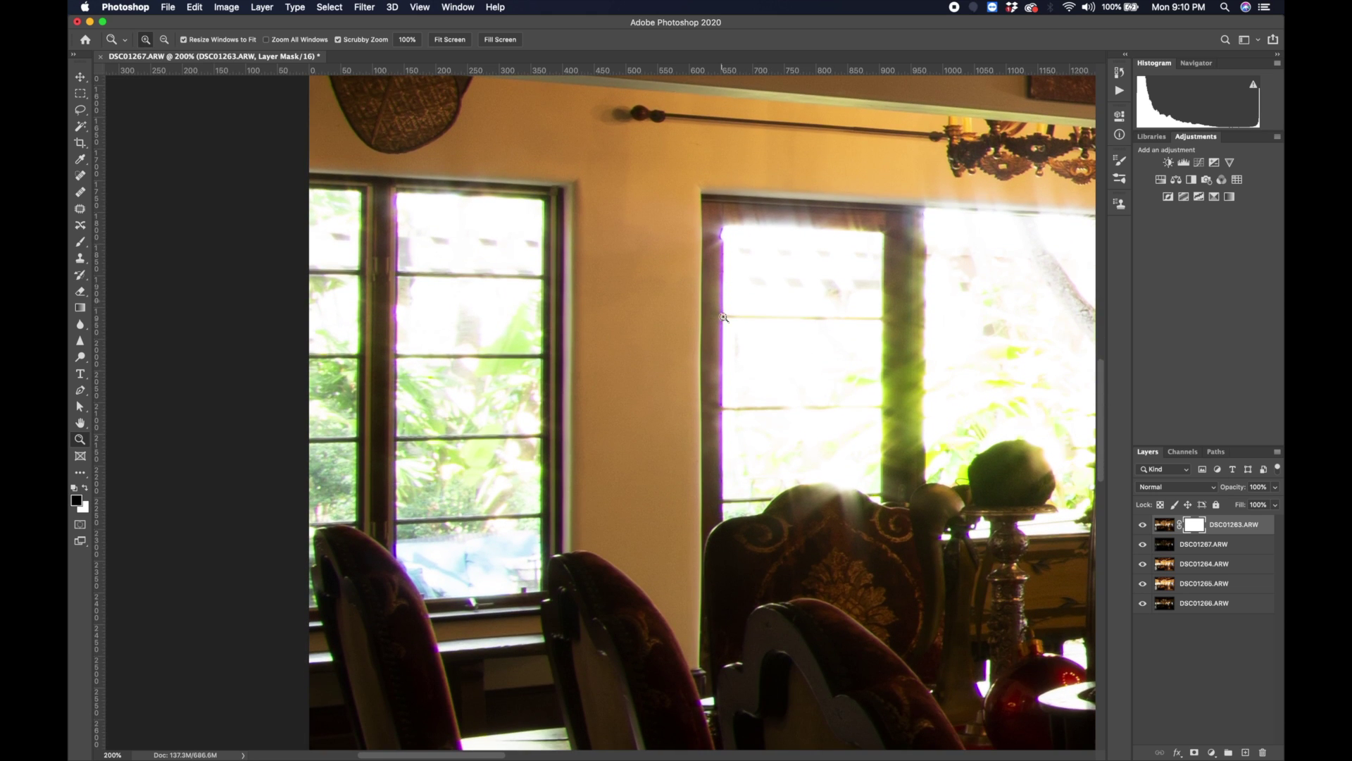
left_click(79, 394)
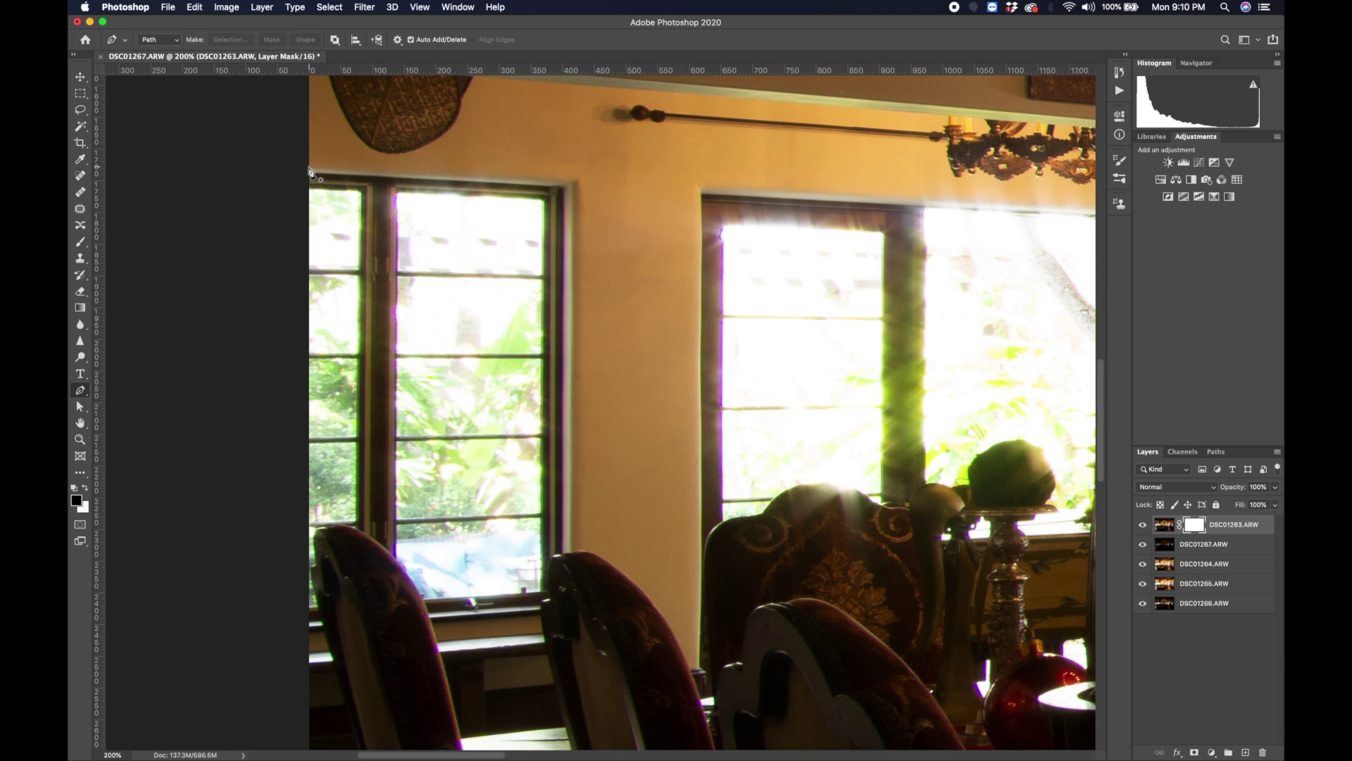
left_click(301, 166)
left_click(575, 181)
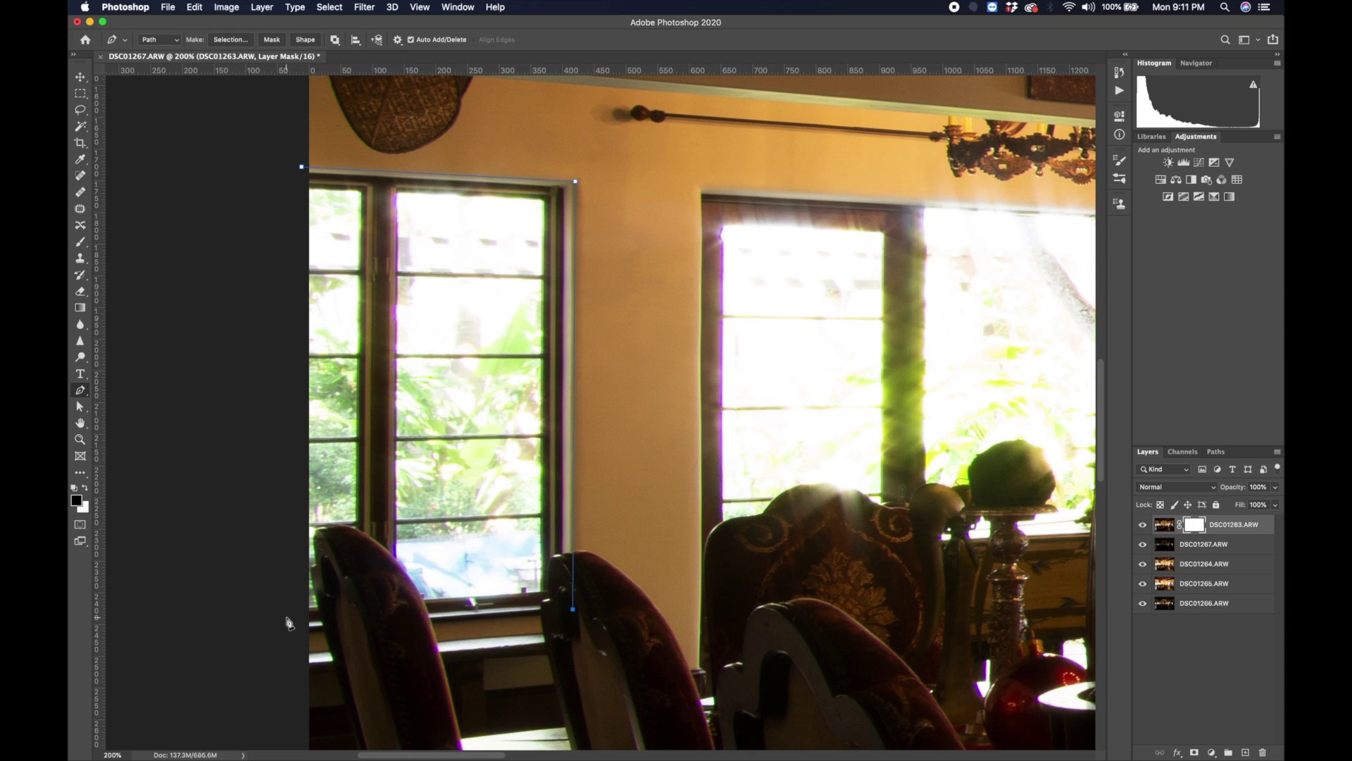
left_click(282, 633)
left_click(302, 168)
- Convert the window path into a new anti-aliased selection with a 1-pixel feather radius
right_click(459, 380)
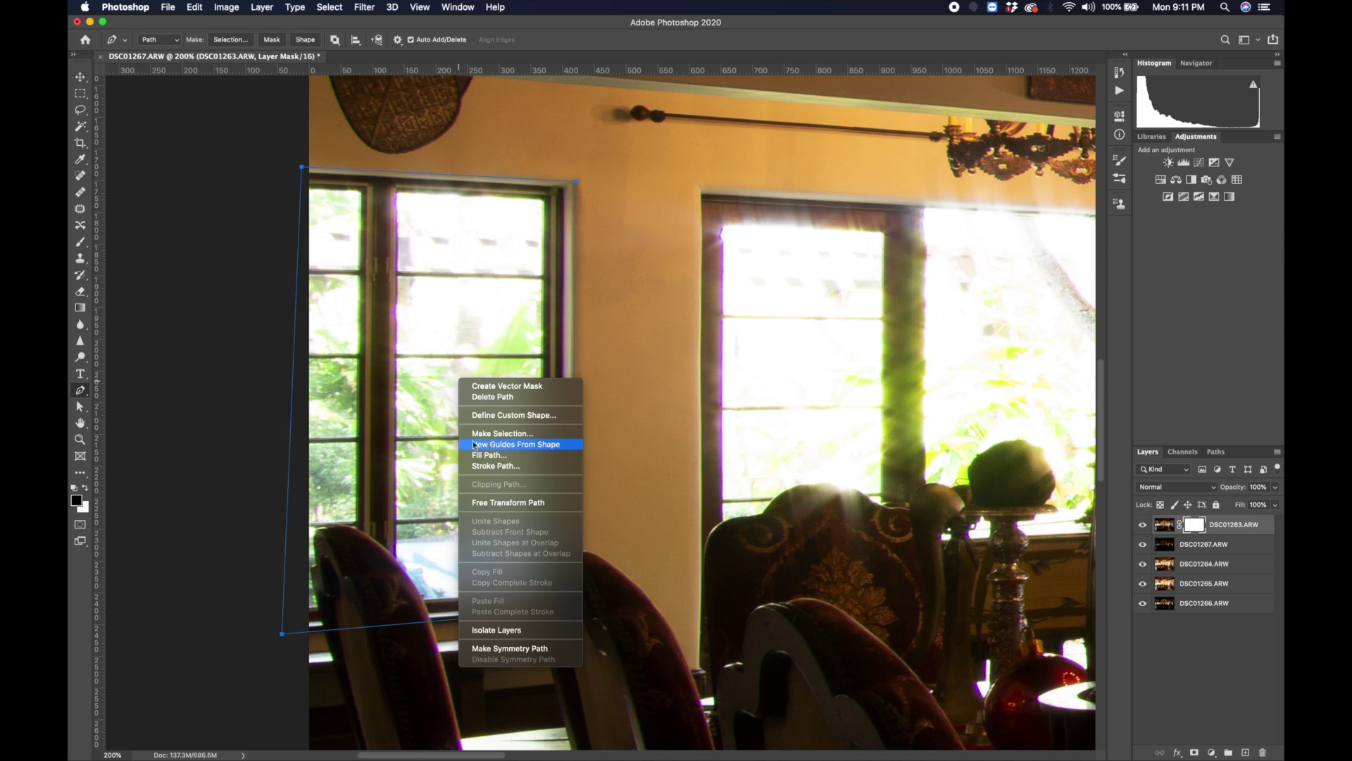
right_click(386, 378)
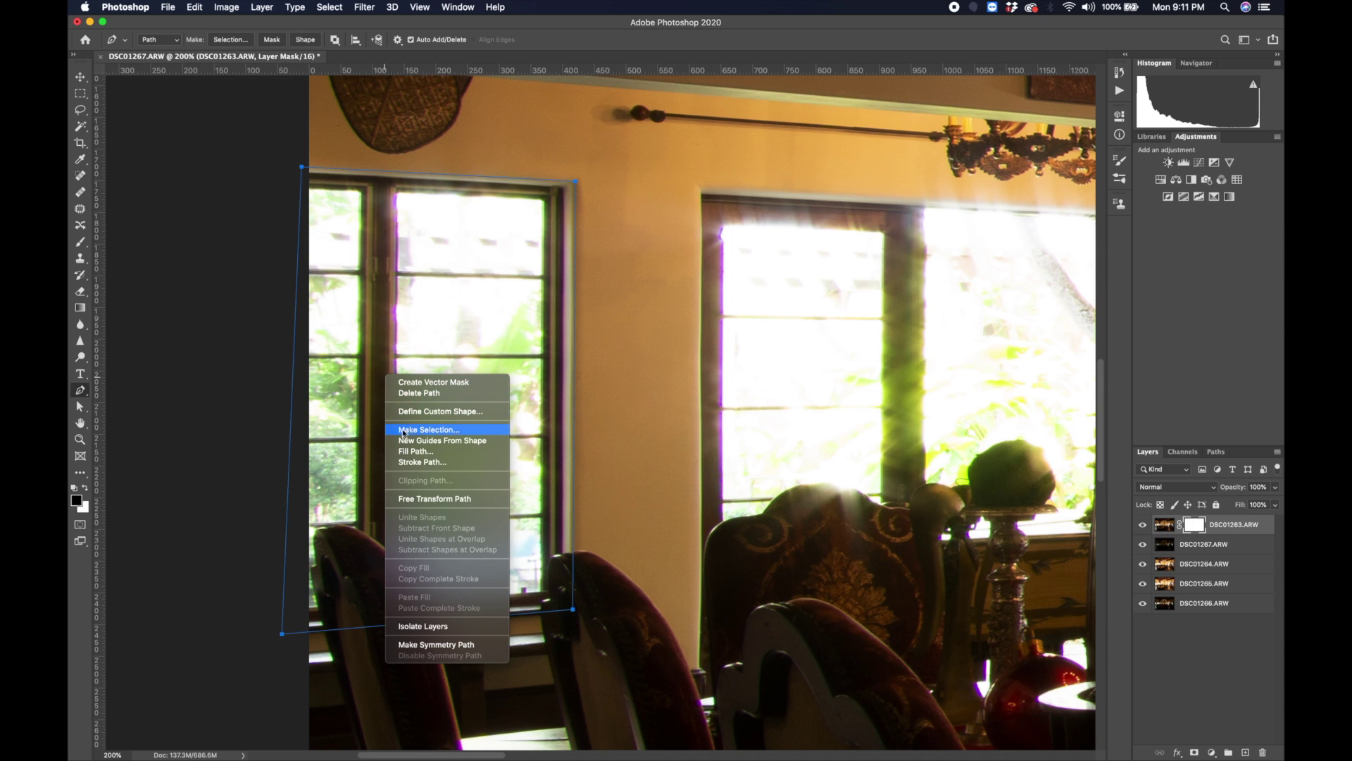
left_click(414, 429)
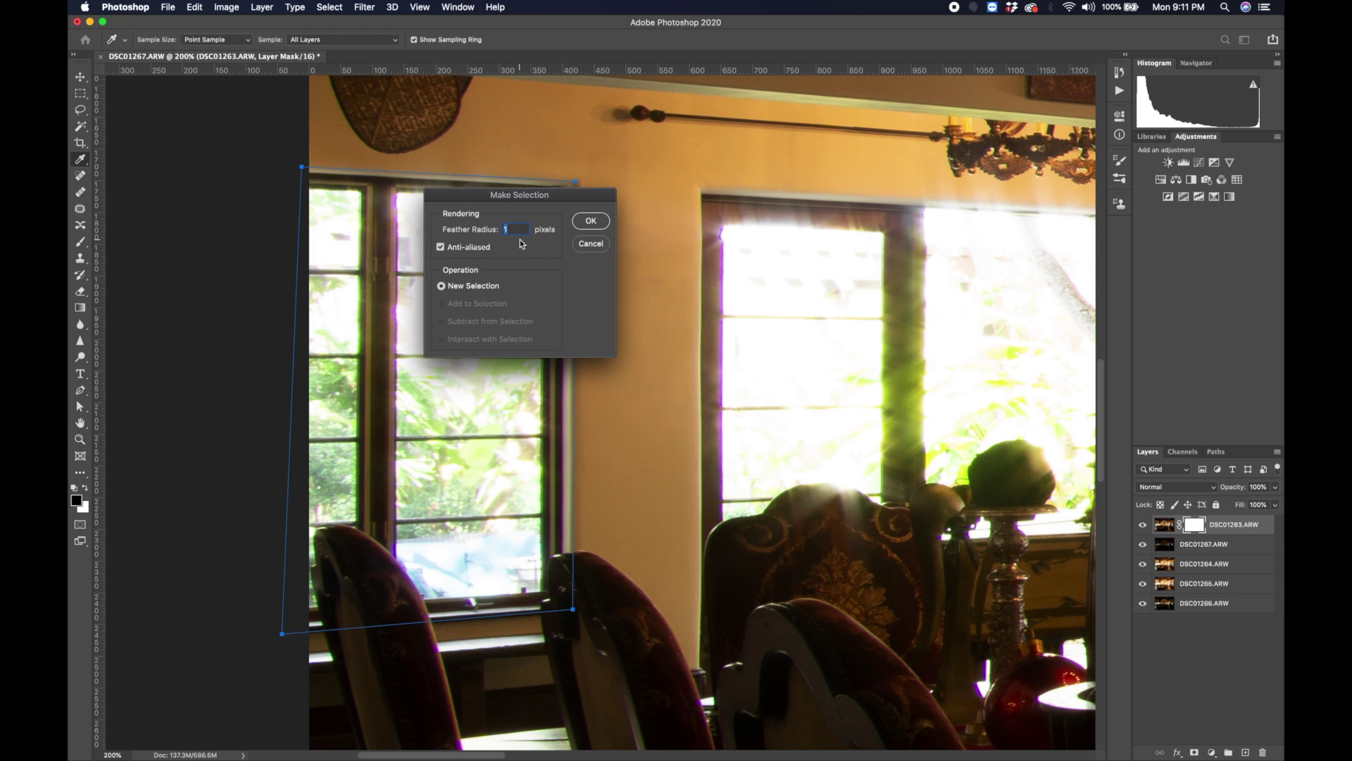
left_click(591, 222)
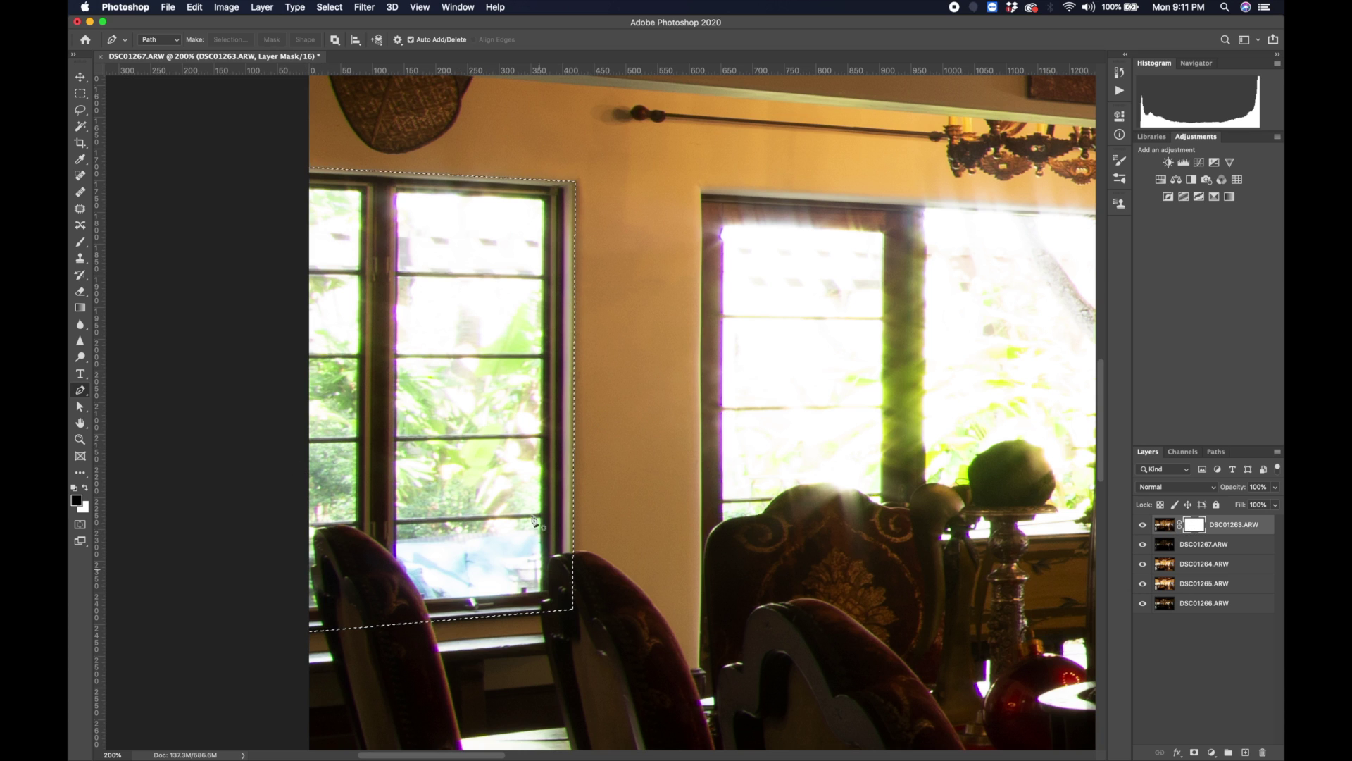
- Fill the selected leftmost window area with black on the DSC01263.ARW layer mask
key("g")
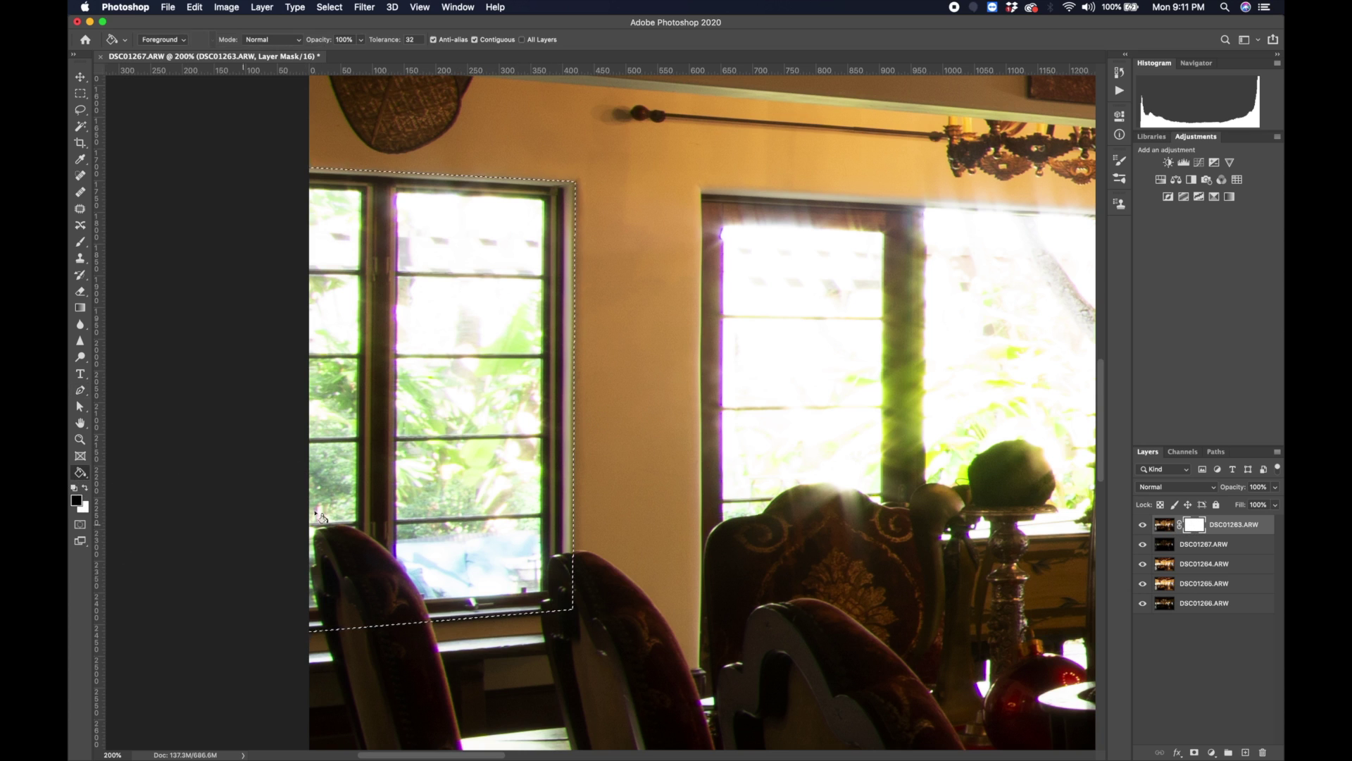
left_click(421, 441)
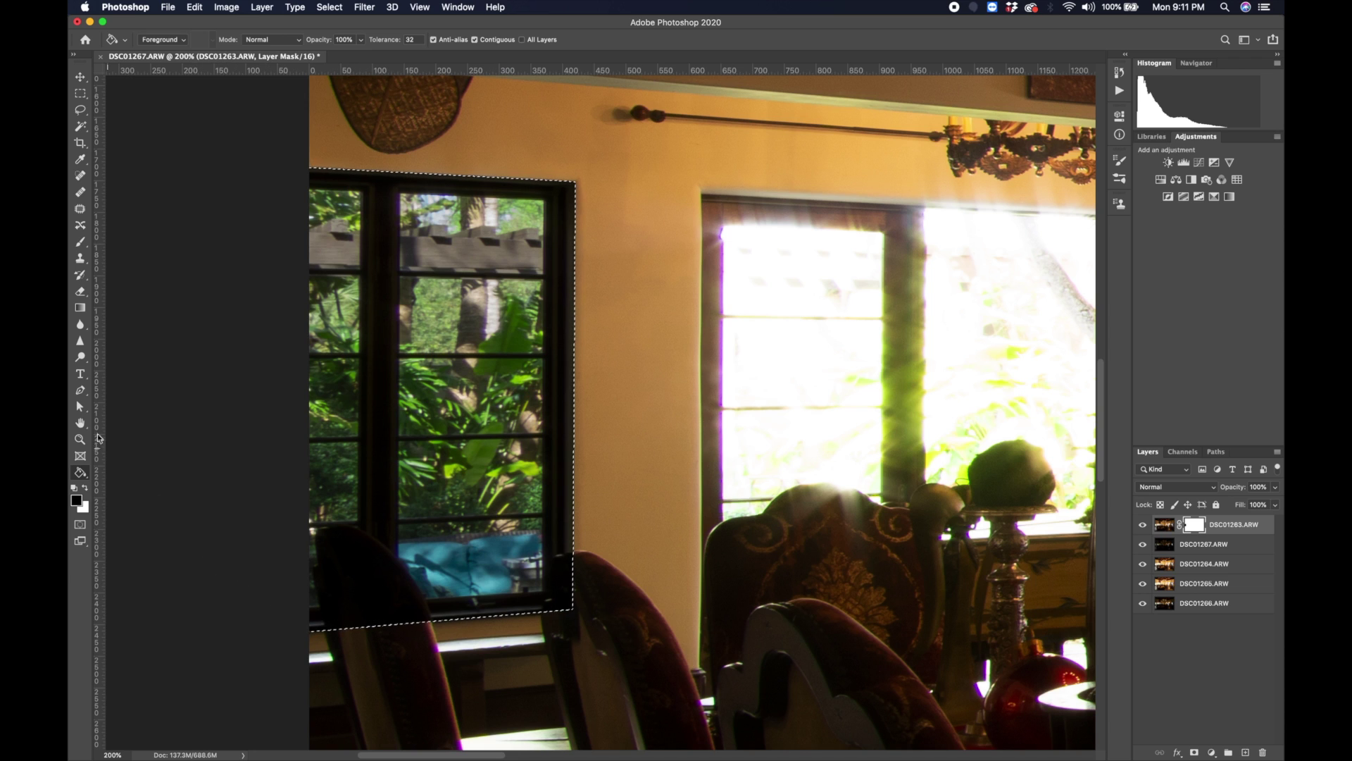
- Draw a closed five-point Pen path around the wide second window, cutting diagonally across its lower corner beside the wreath
left_click(80, 389)
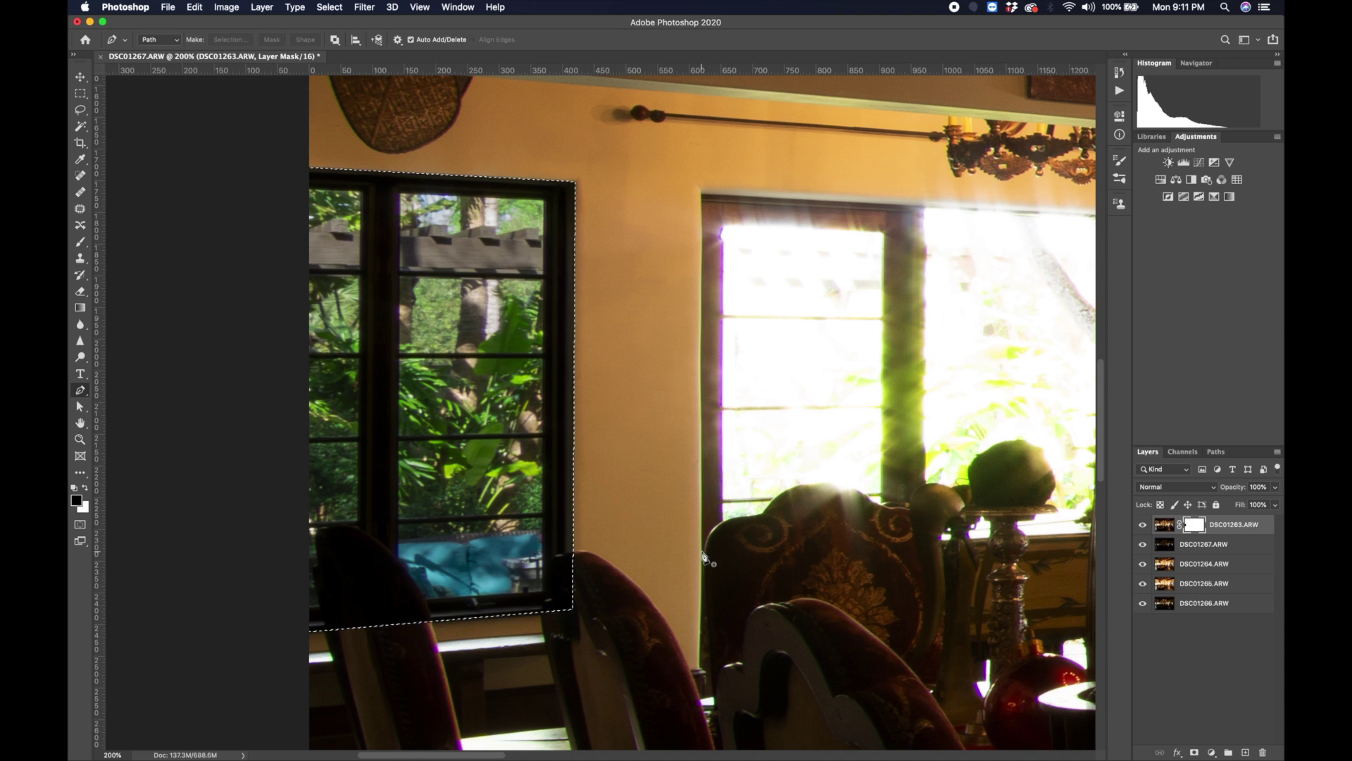
left_click(703, 553)
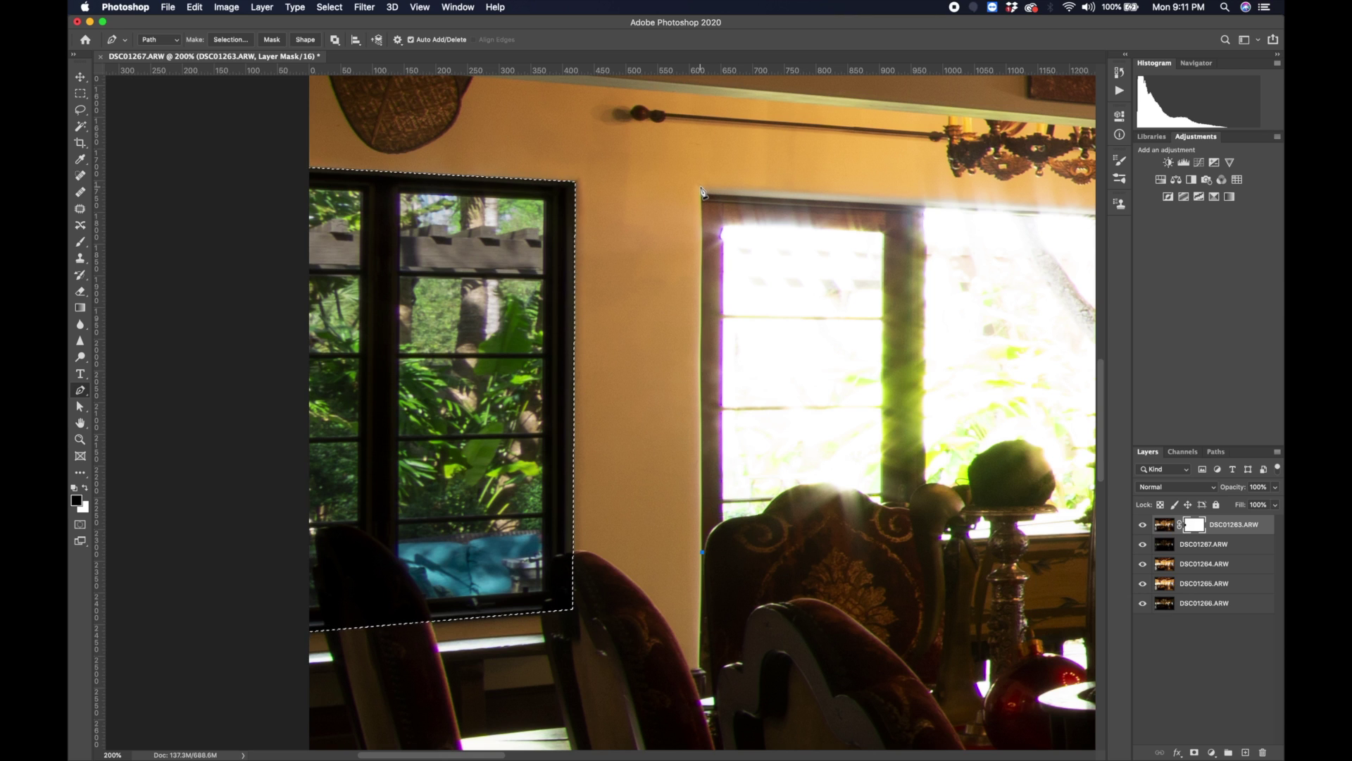
left_click(700, 186)
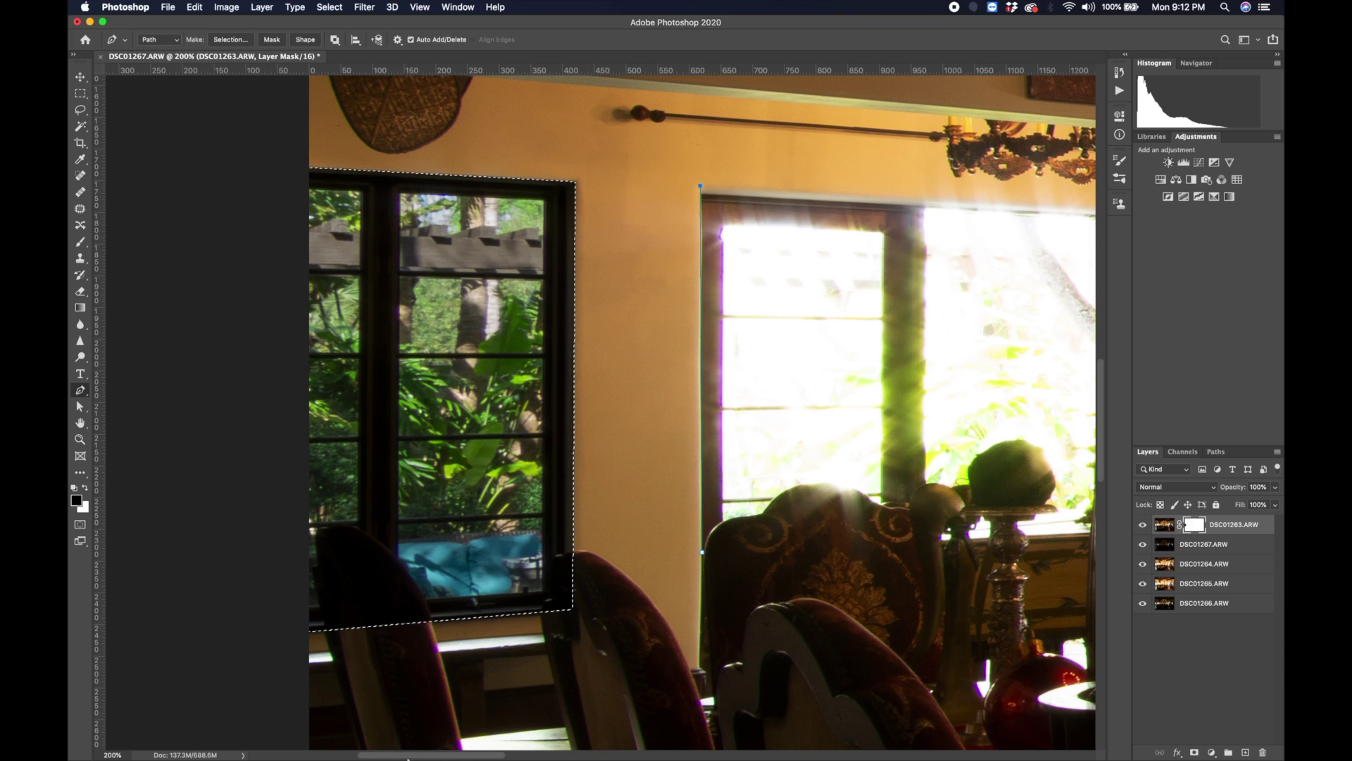
scroll(363, 755, "right", 2)
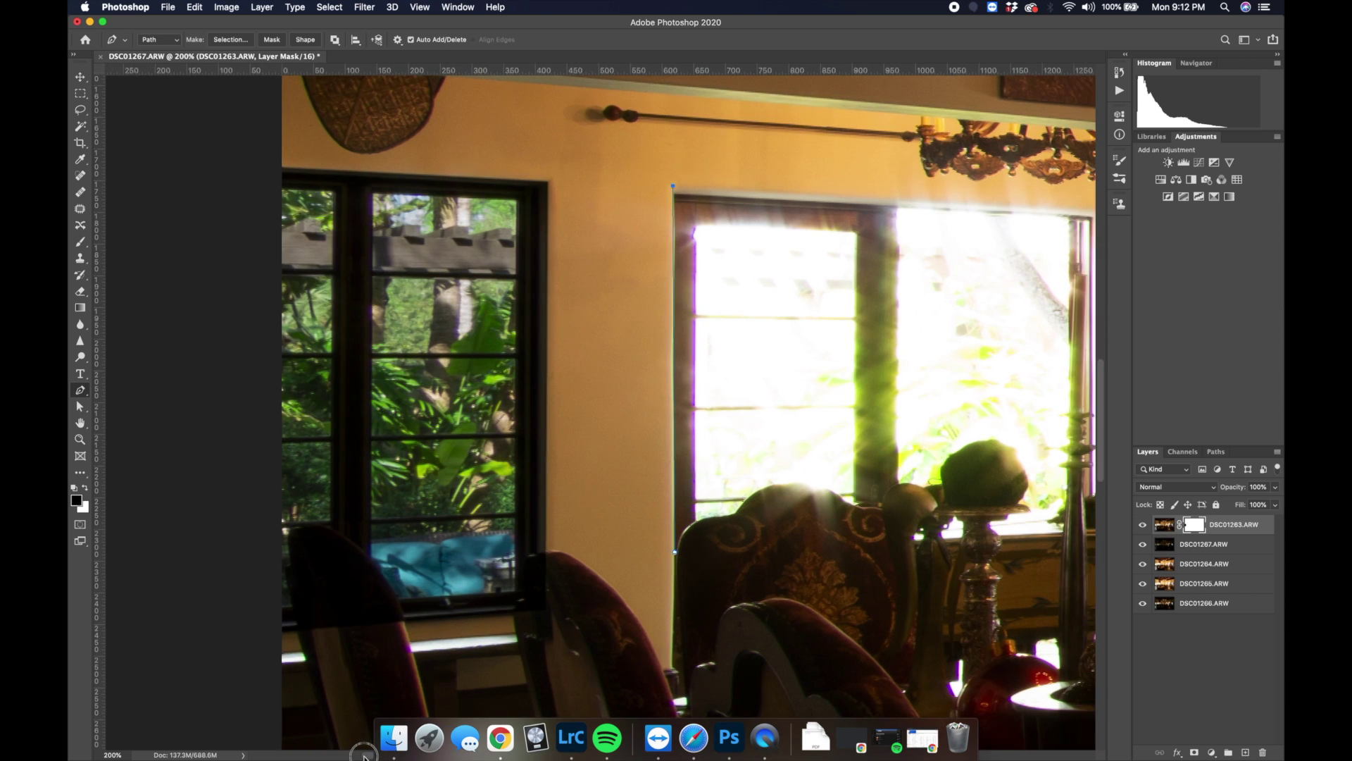
scroll(364, 755, "right", 10)
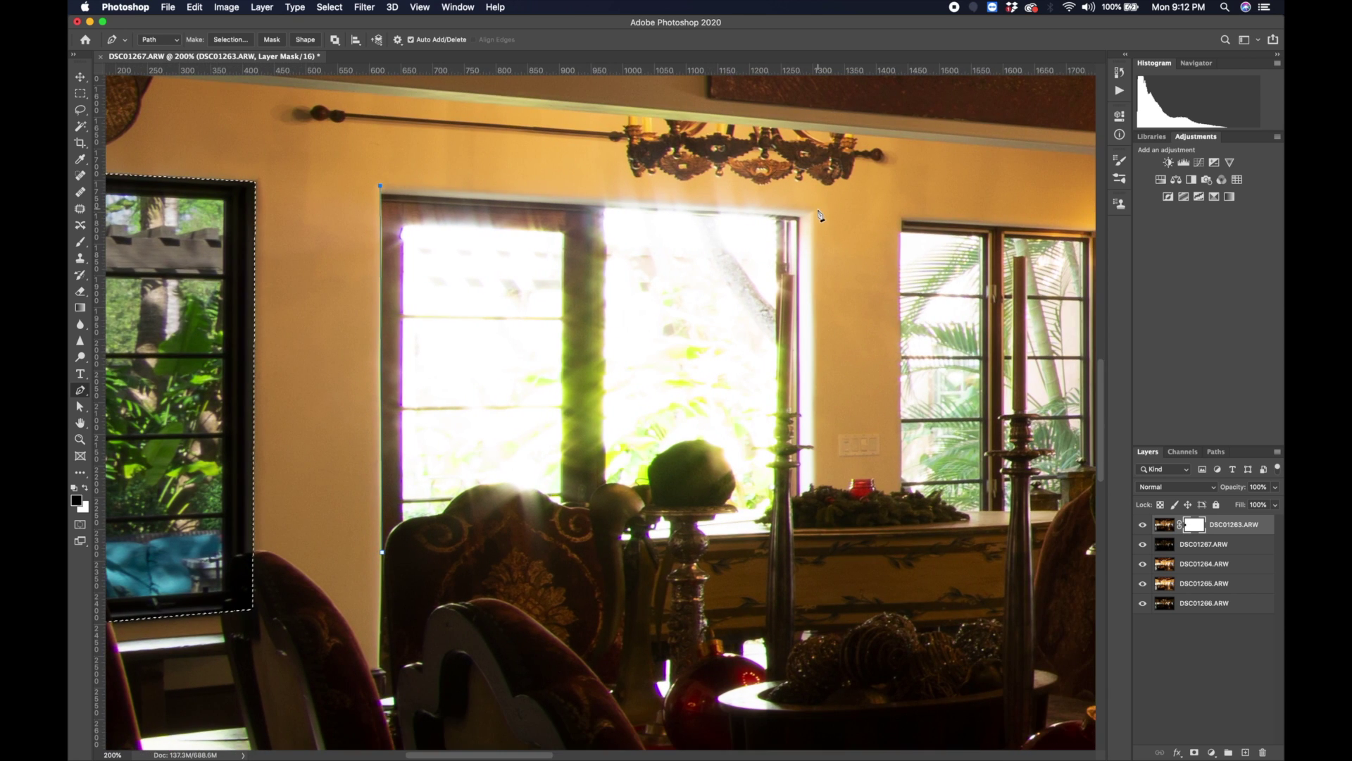
left_click(814, 210)
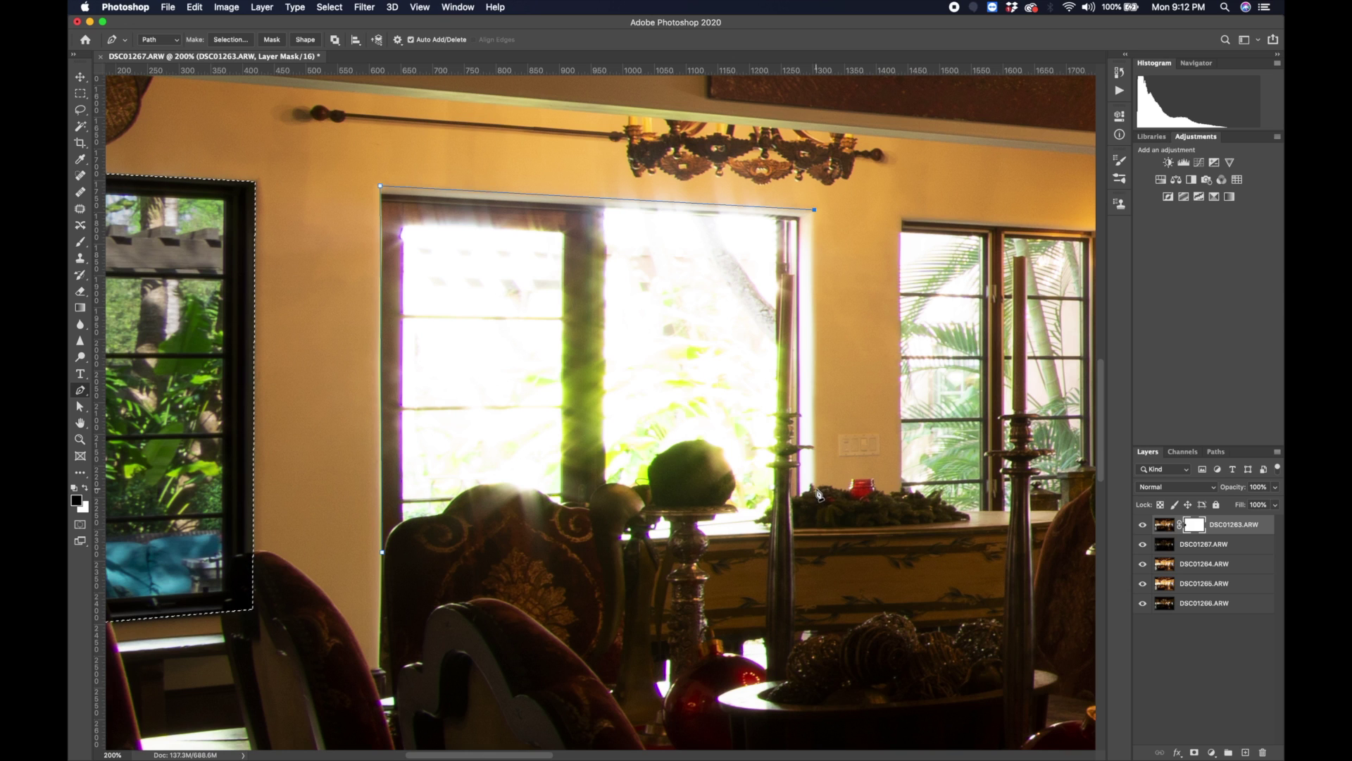
left_click(815, 488)
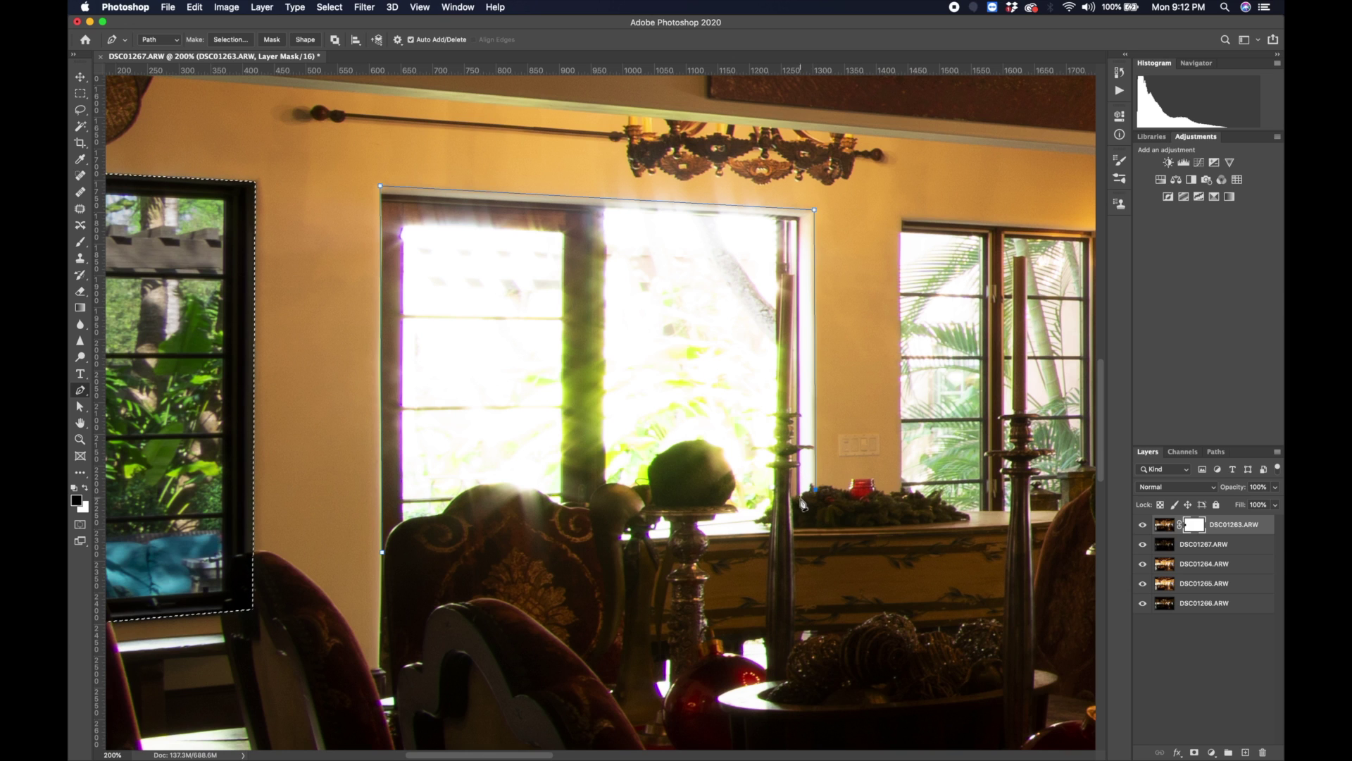
left_click(756, 533)
left_click(382, 551)
- Convert the second window's path into a new anti-aliased selection with 1-pixel feather and fill it with black on the DSC01263.ARW mask
right_click(533, 397)
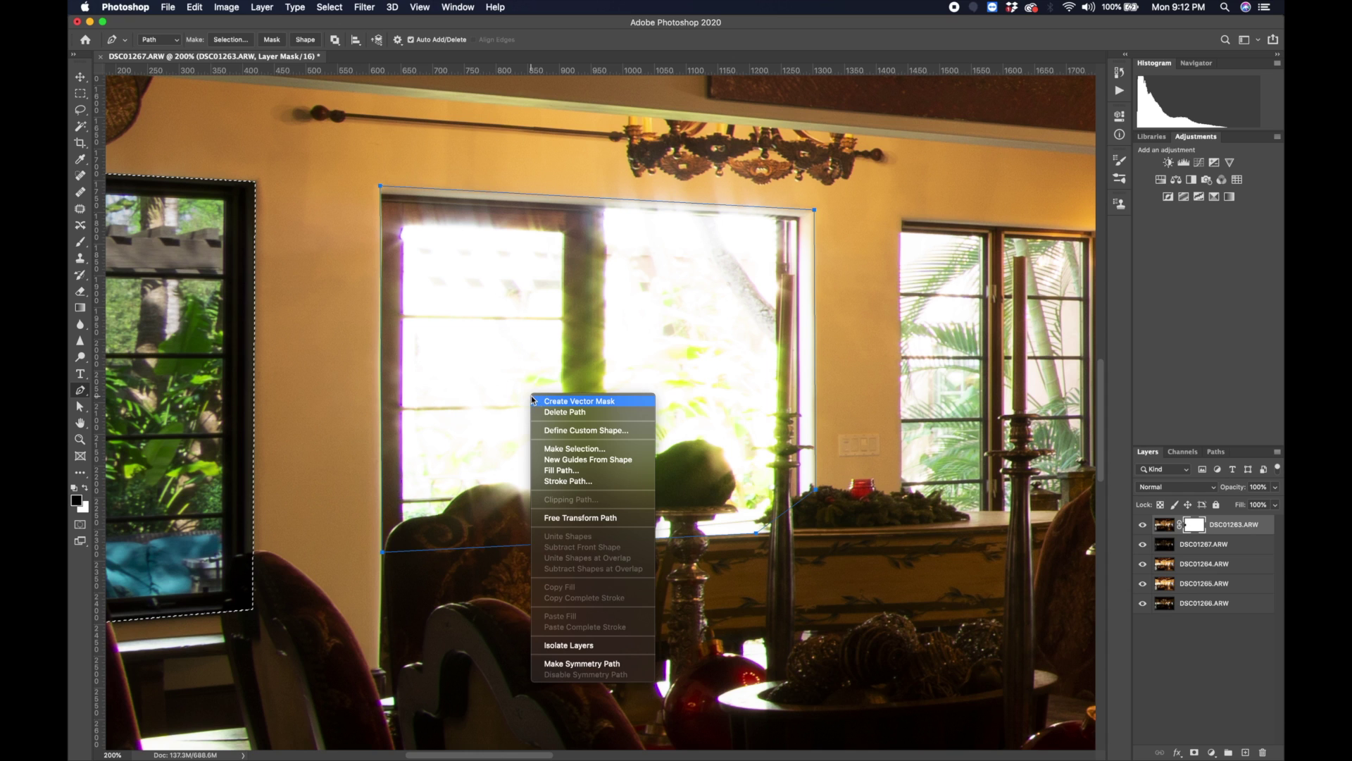
left_click(572, 448)
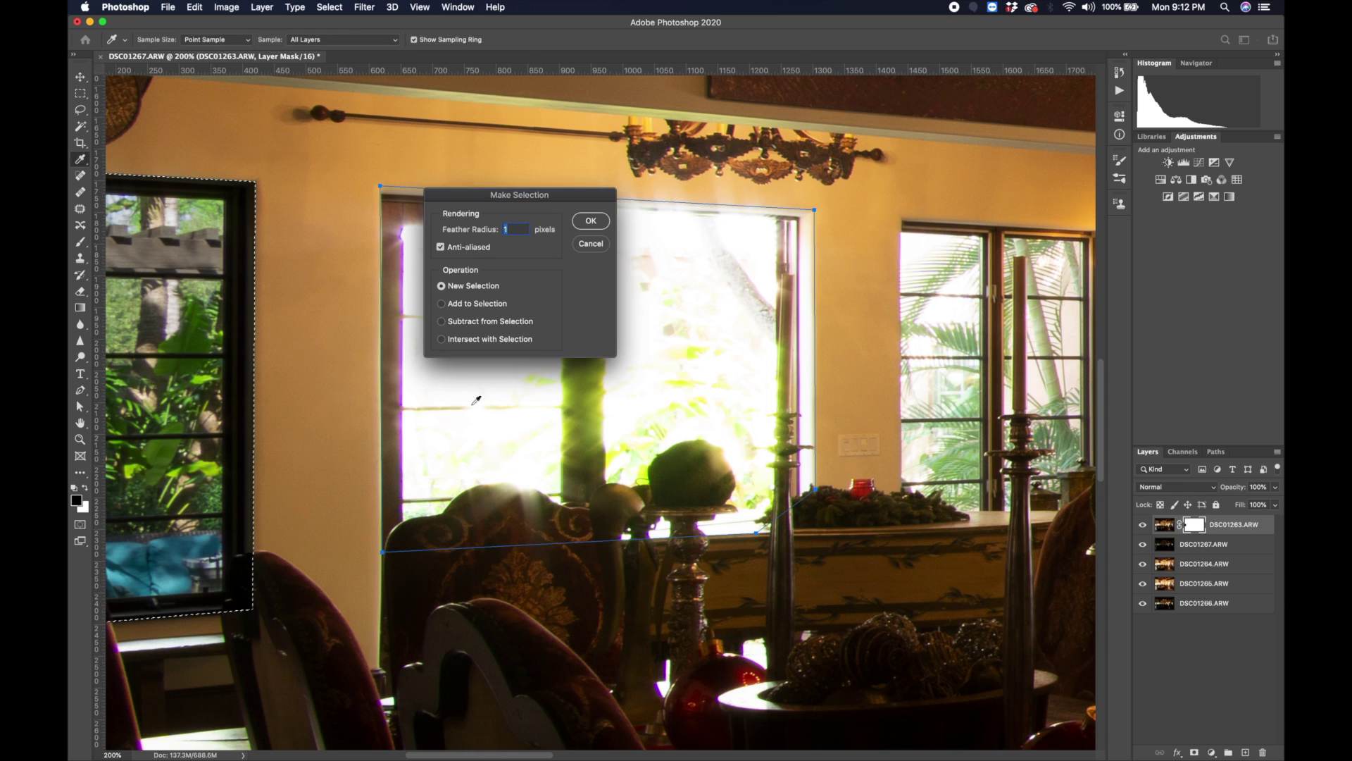
left_click(591, 221)
left_click(80, 474)
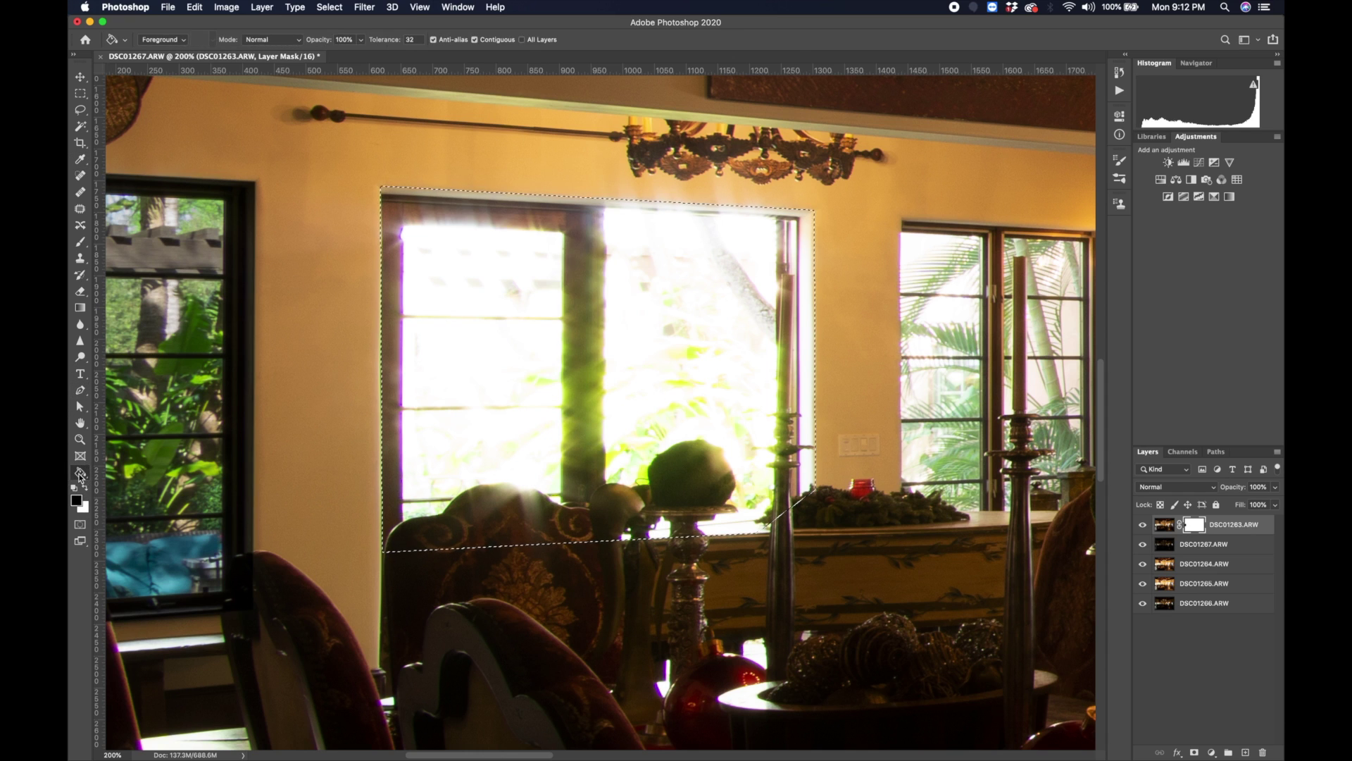
left_click(539, 409)
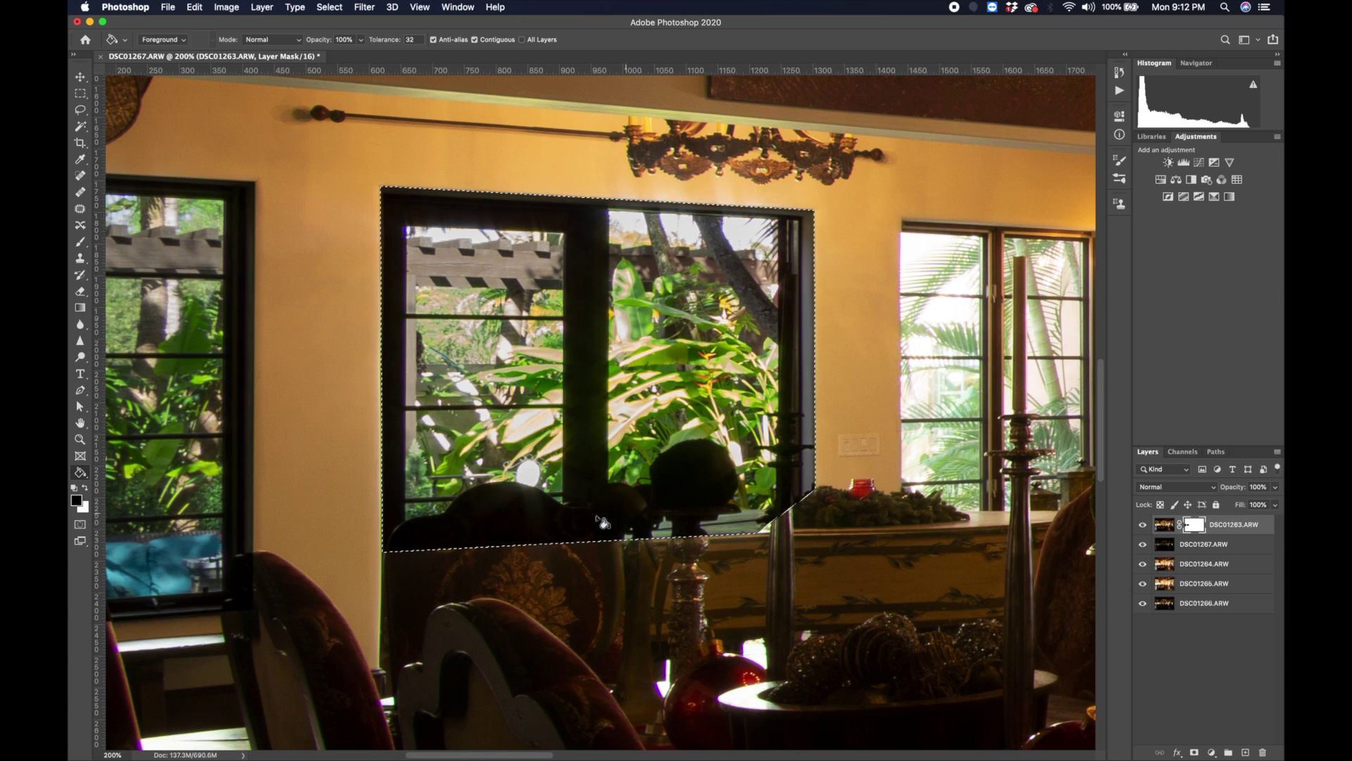
key("super+d")
- Draw a closed five-point Pen path around the third window, the one with palm fronds outside, down to the sideboard
scroll(533, 753, "right", 5)
left_click_drag(533, 752, 558, 754)
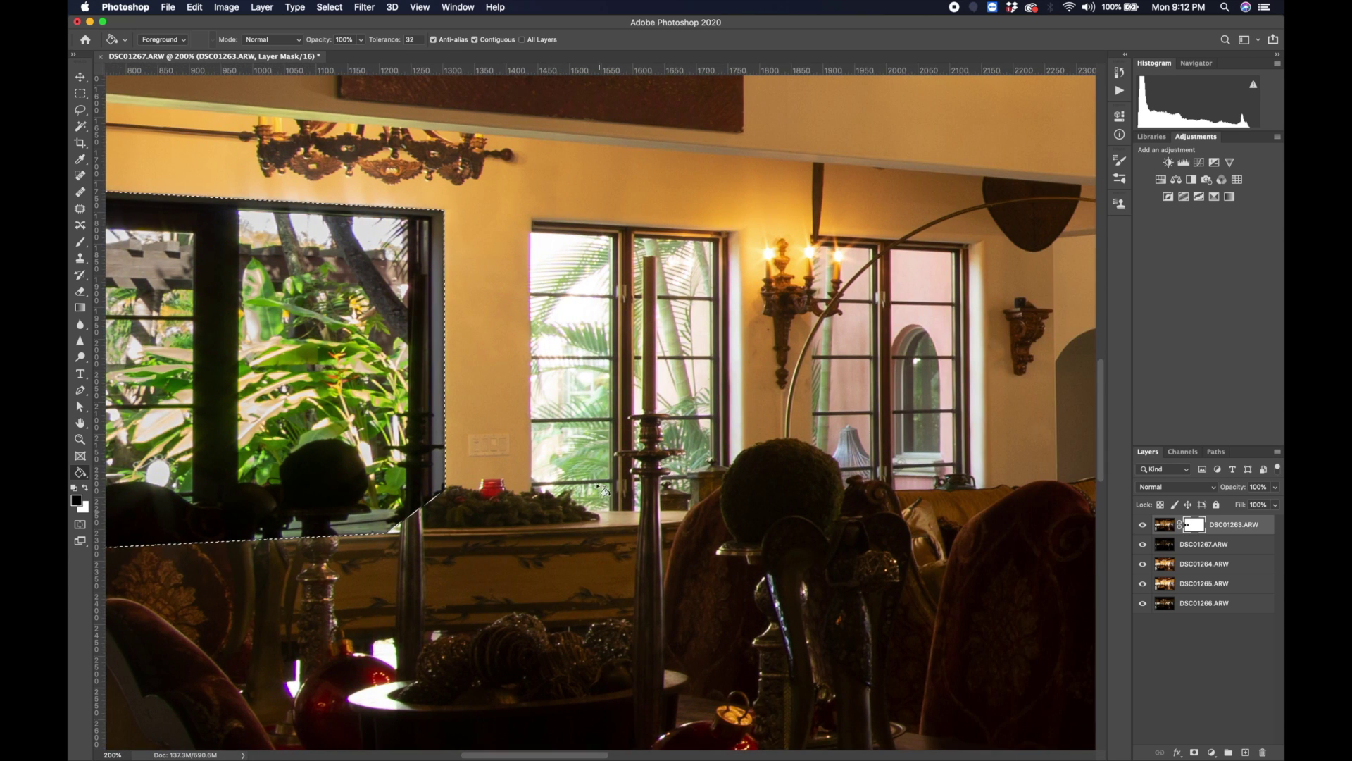
left_click(81, 392)
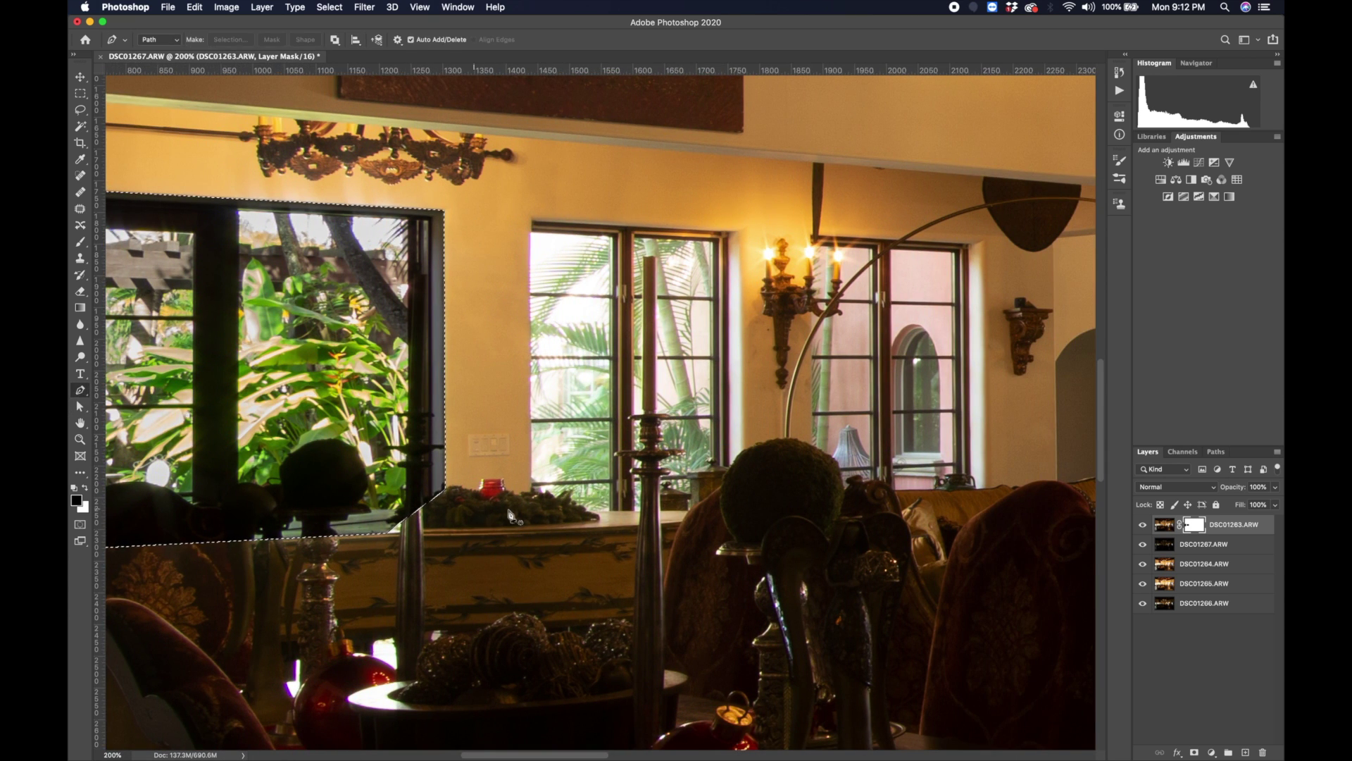
left_click(533, 491)
left_click(530, 218)
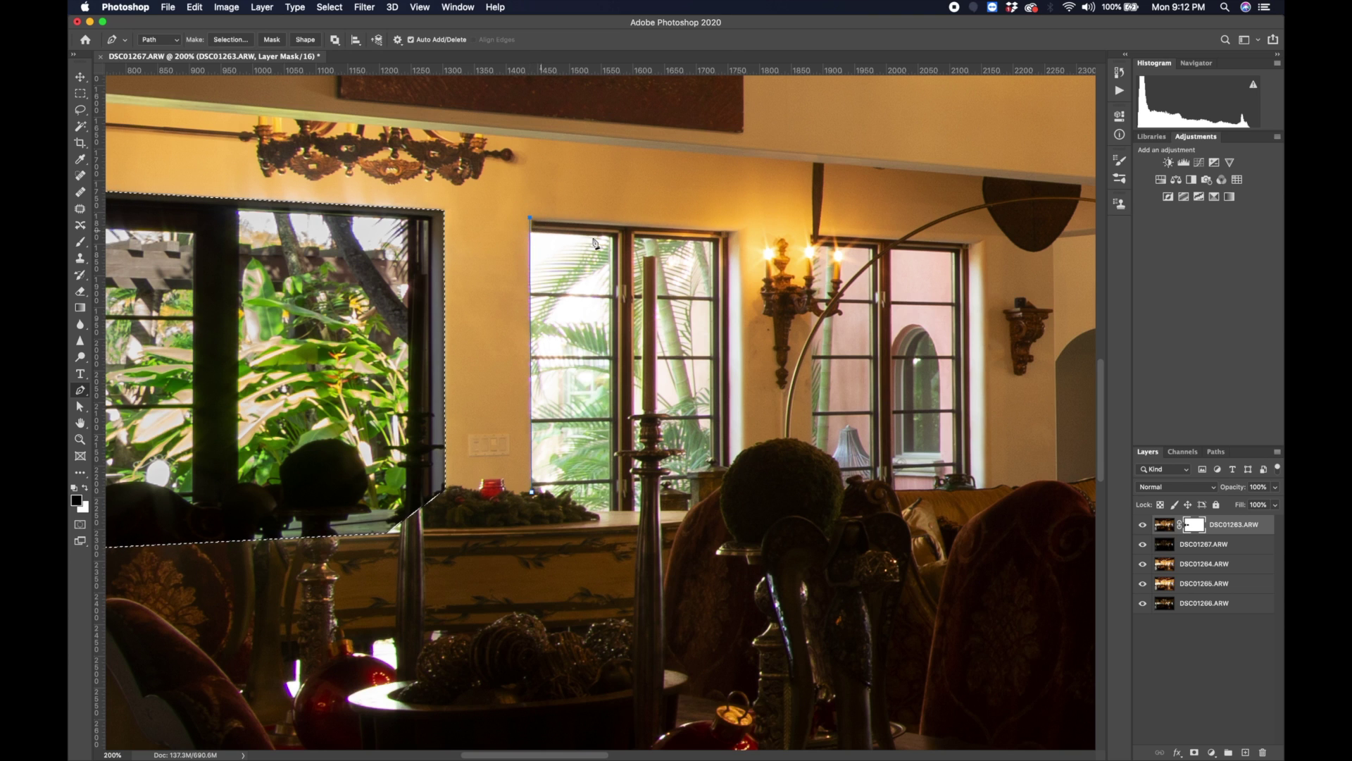
left_click(739, 228)
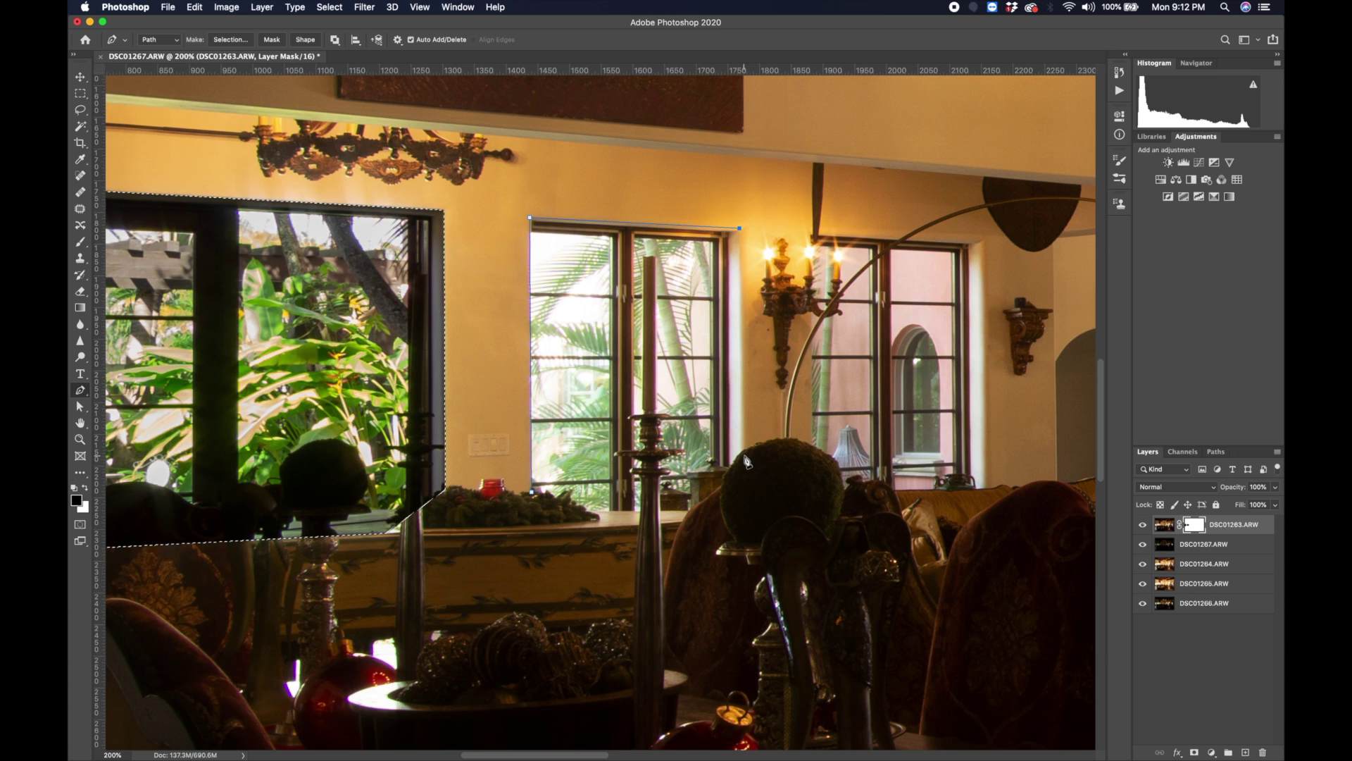
left_click(746, 502)
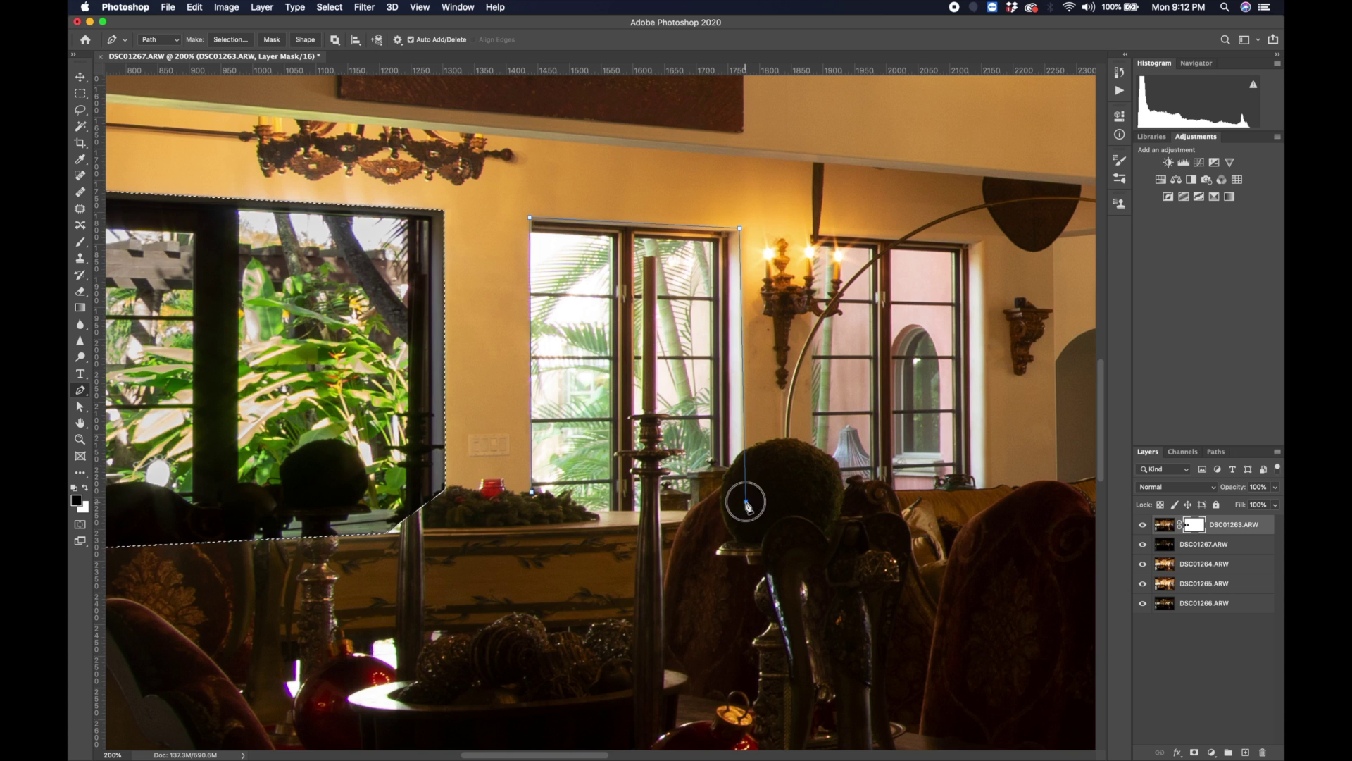
left_click(590, 510)
left_click(533, 491)
- Convert the third window's path into a new anti-aliased selection with 1-pixel feather and fill it with black on the layer mask
right_click(612, 378)
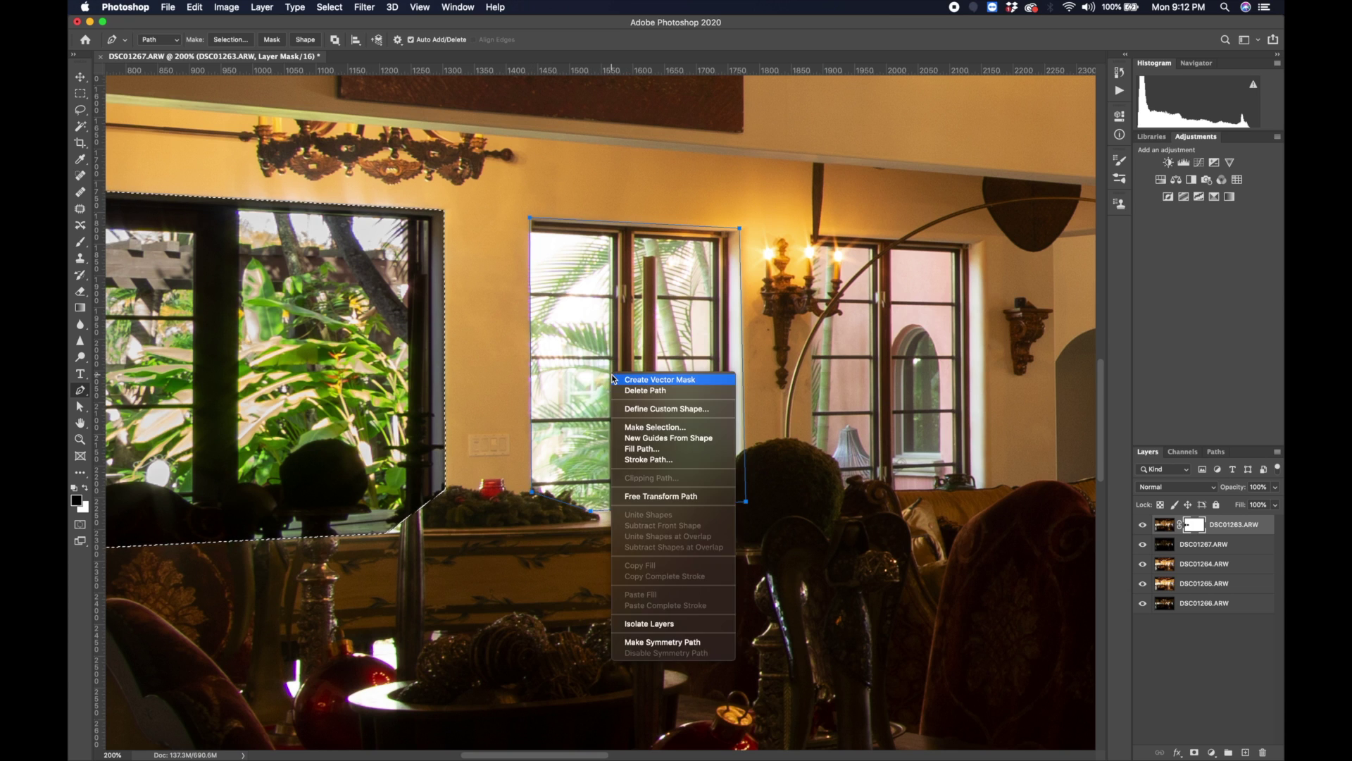
left_click(654, 427)
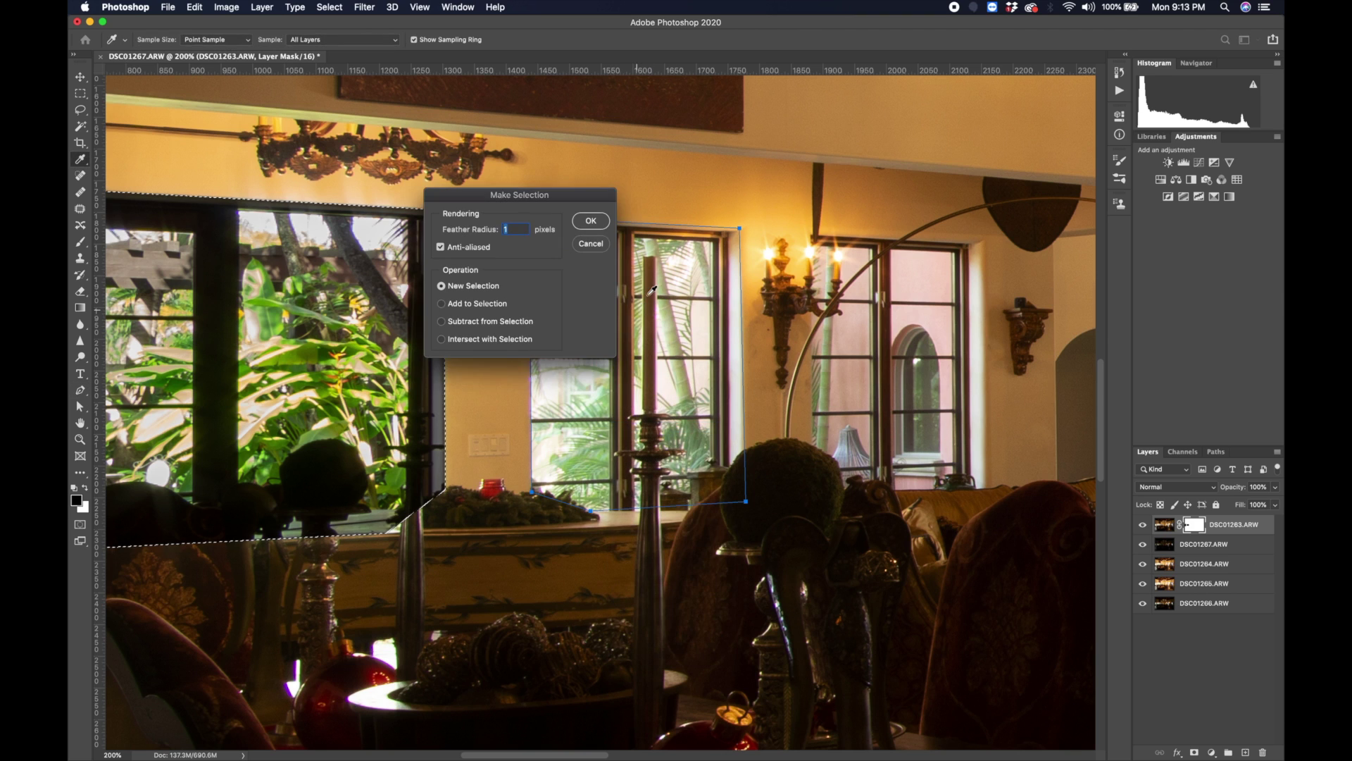
left_click(591, 221)
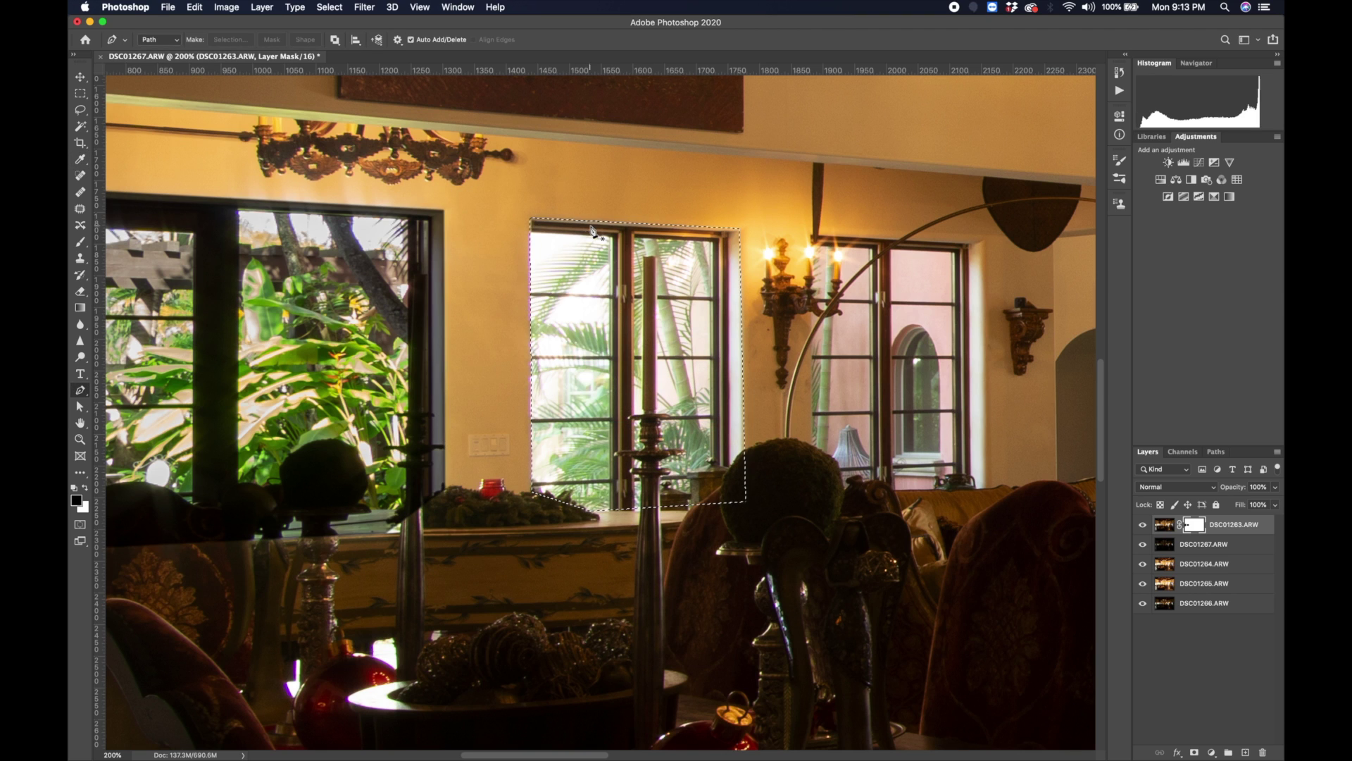
left_click(80, 472)
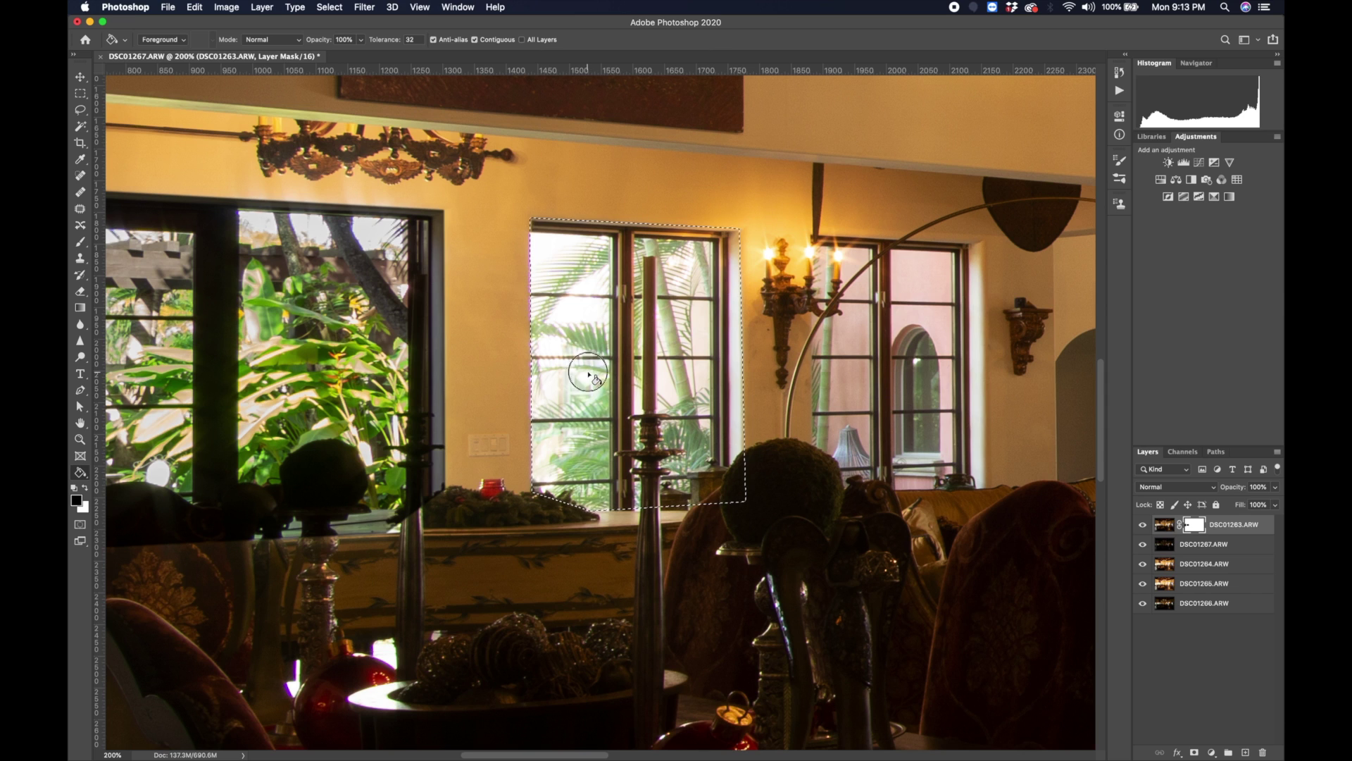
left_click(590, 374)
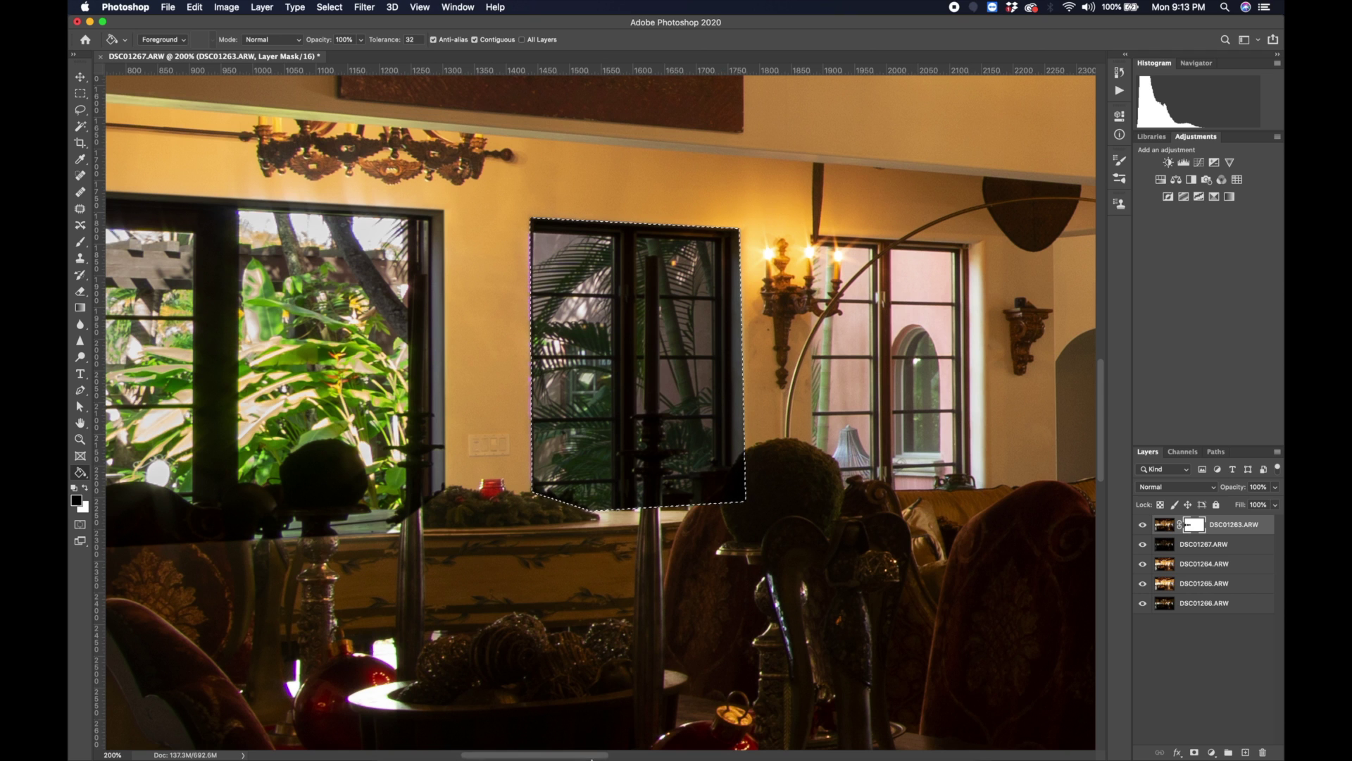
- Draw a closed five-point Pen path around the fourth window, beside the candle sconce, cutting the corner along the round topiary
left_click_drag(575, 755, 619, 755)
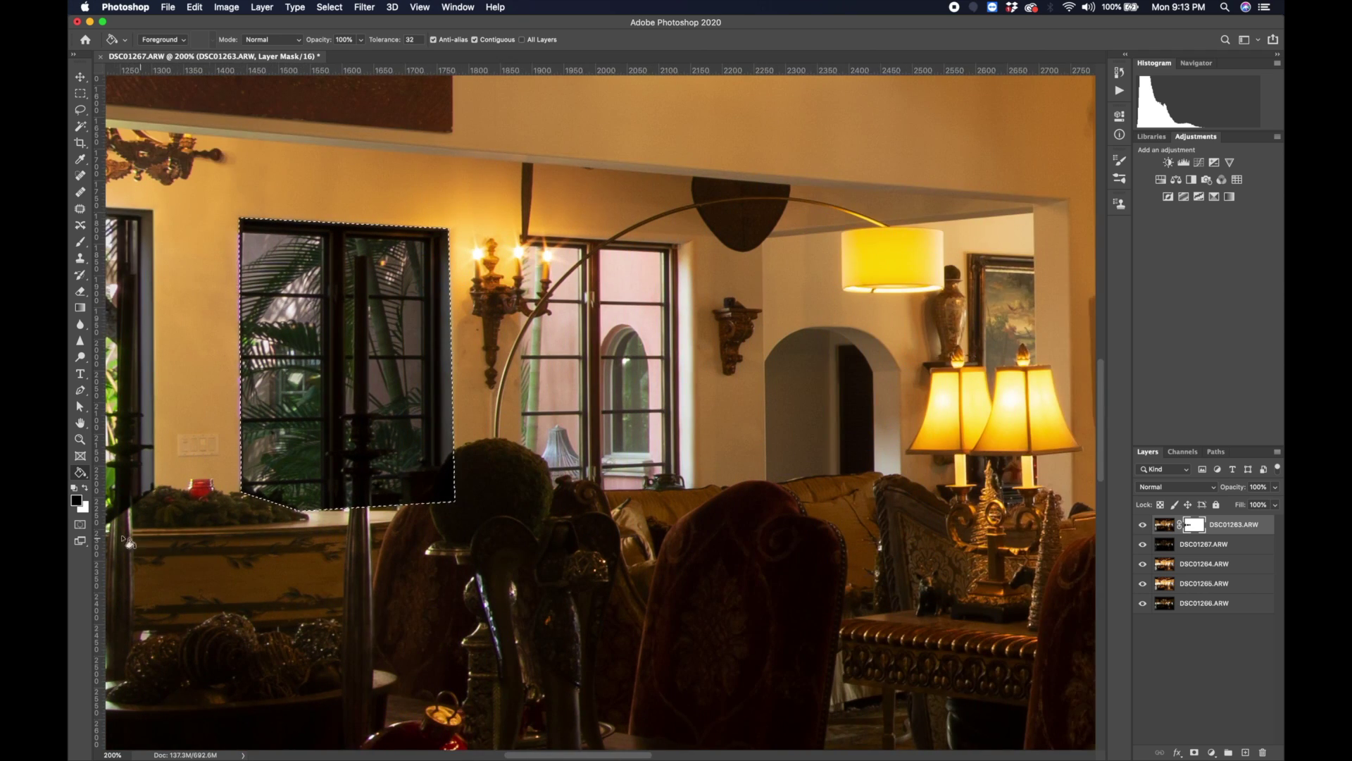
left_click(81, 392)
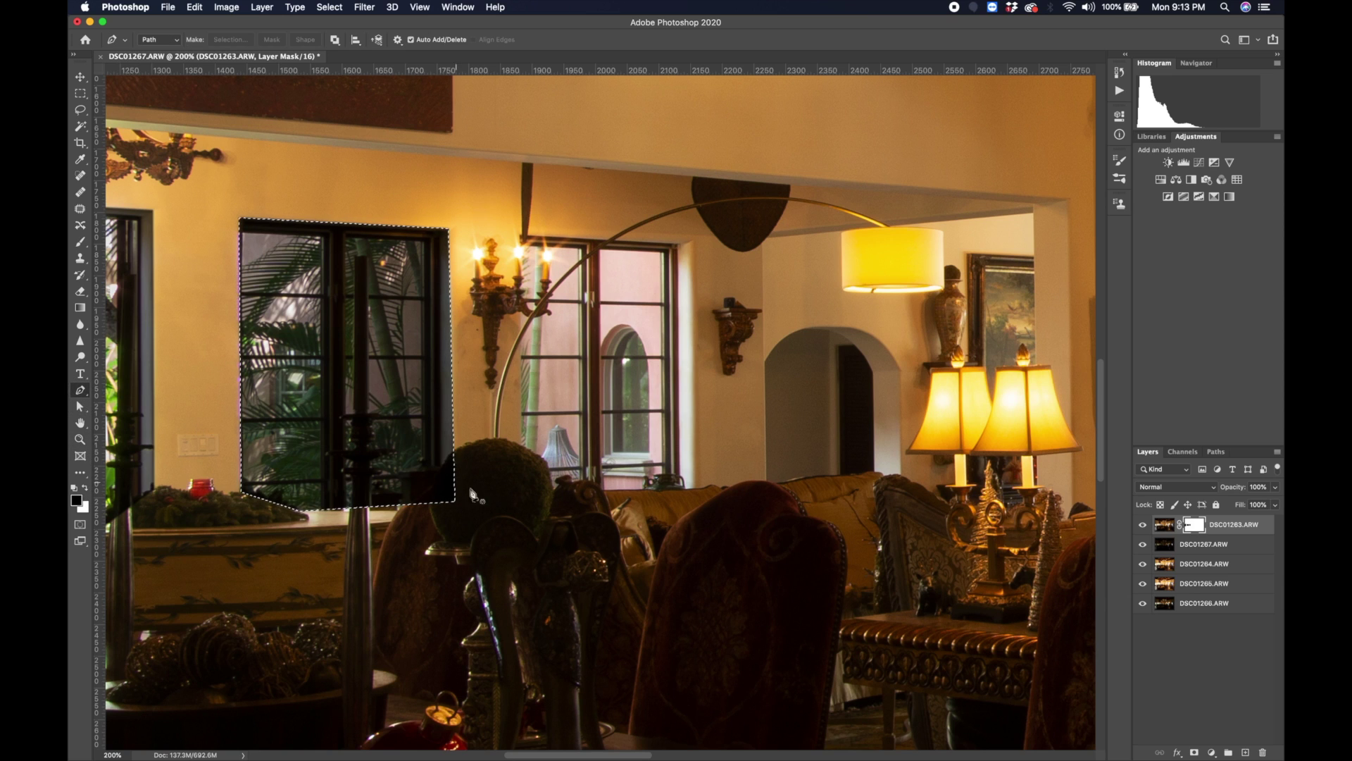
left_click(522, 446)
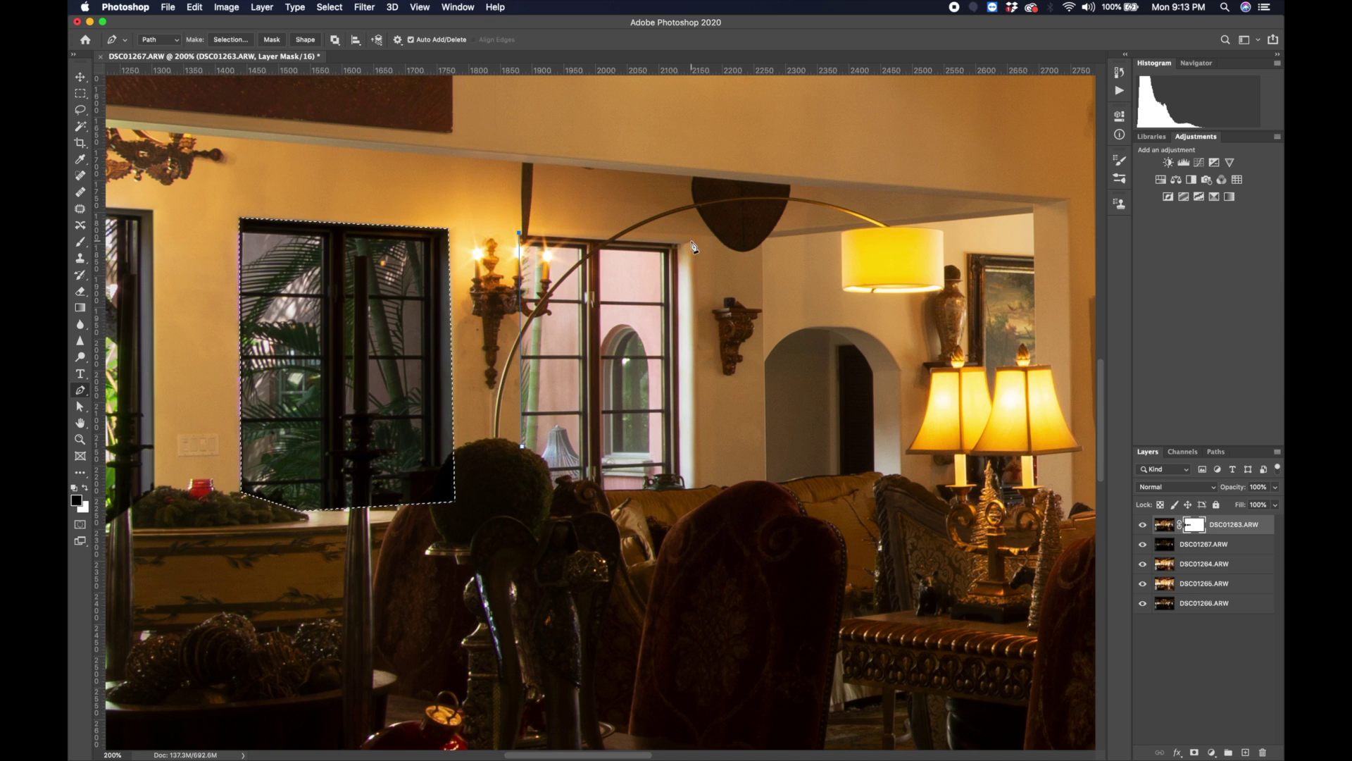
left_click(696, 488)
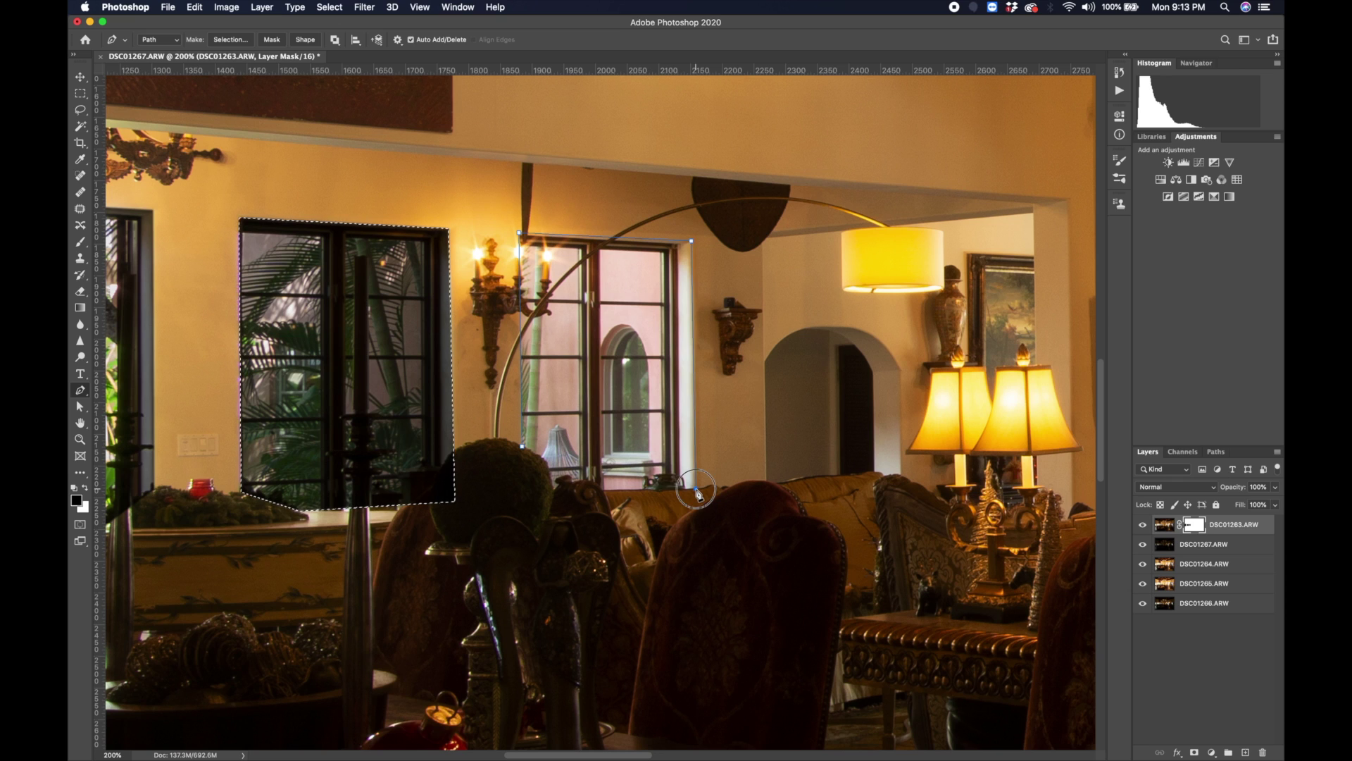
left_click(554, 488)
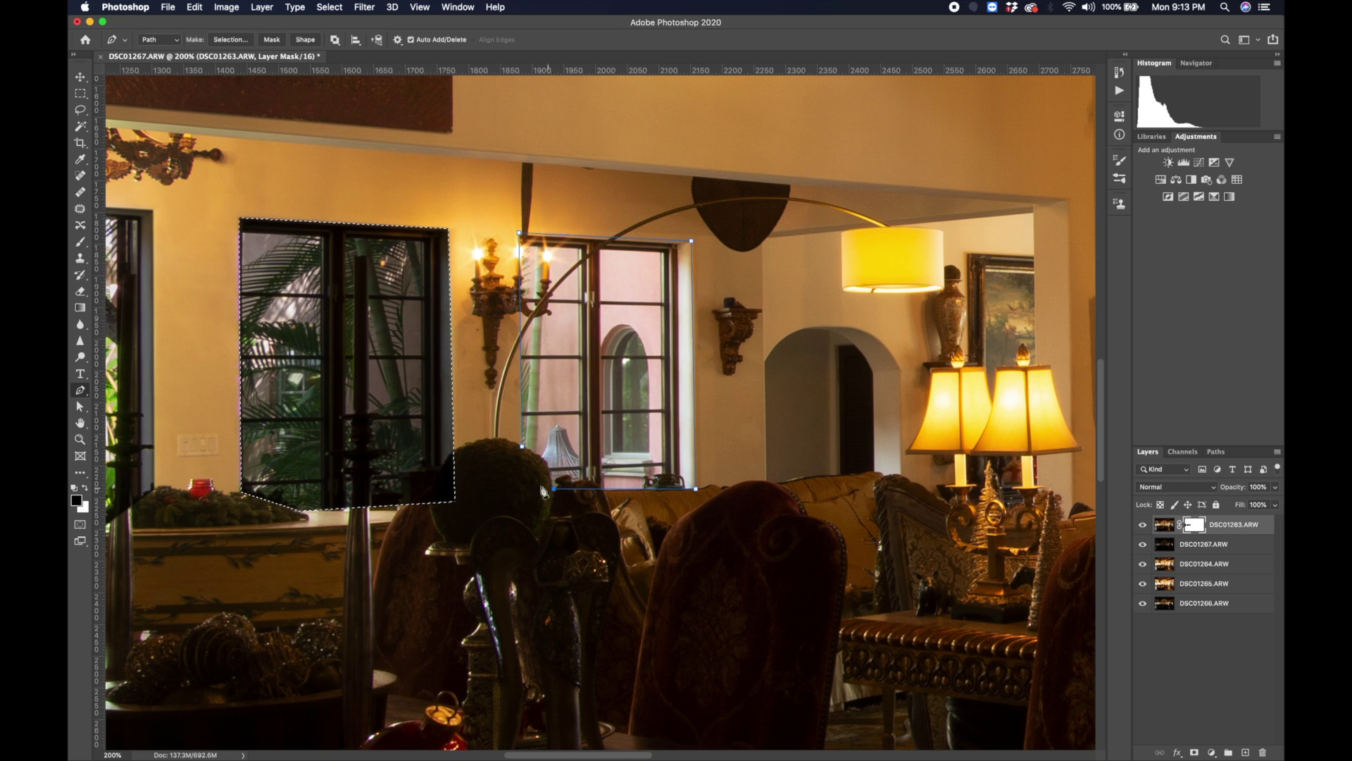
left_click(522, 446)
- Convert the fourth window's path into a new anti-aliased selection with 1-pixel feather and fill it with black on the layer mask
right_click(559, 371)
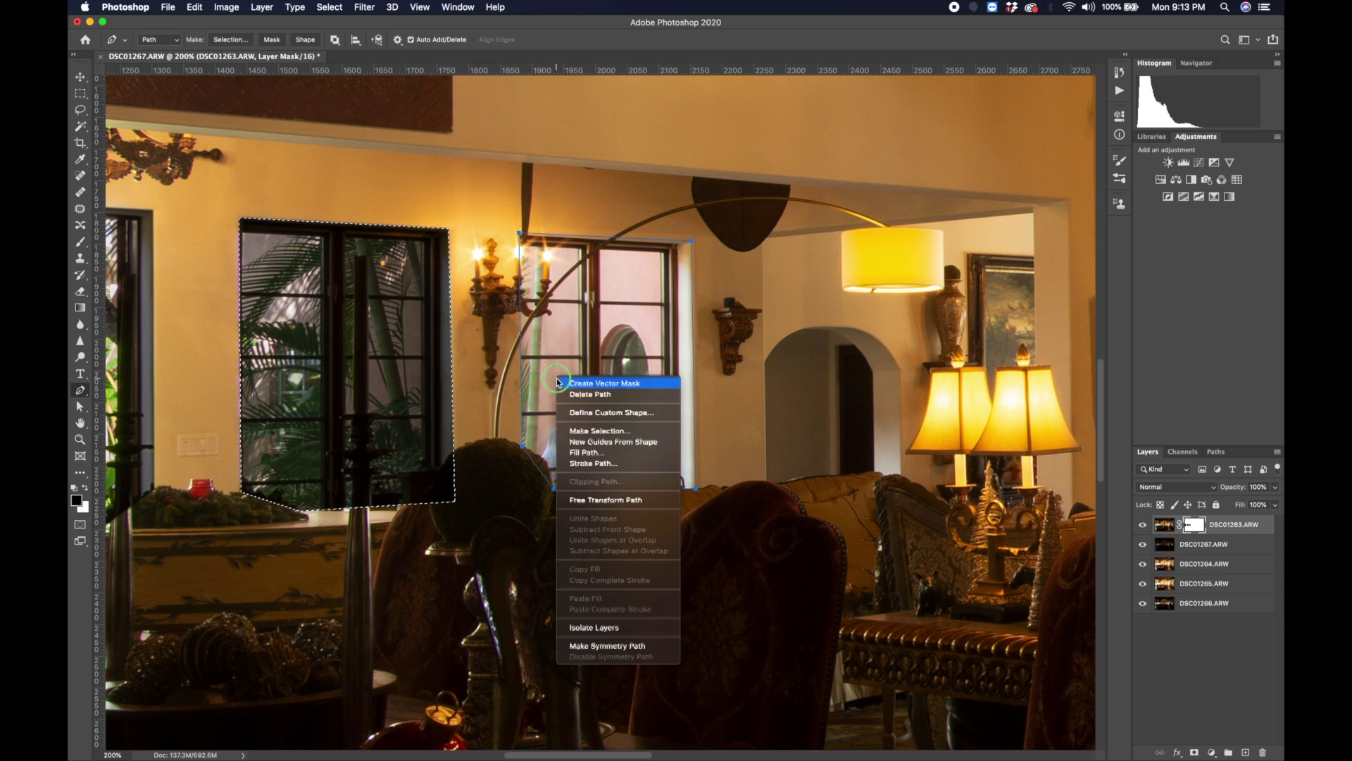
left_click(584, 429)
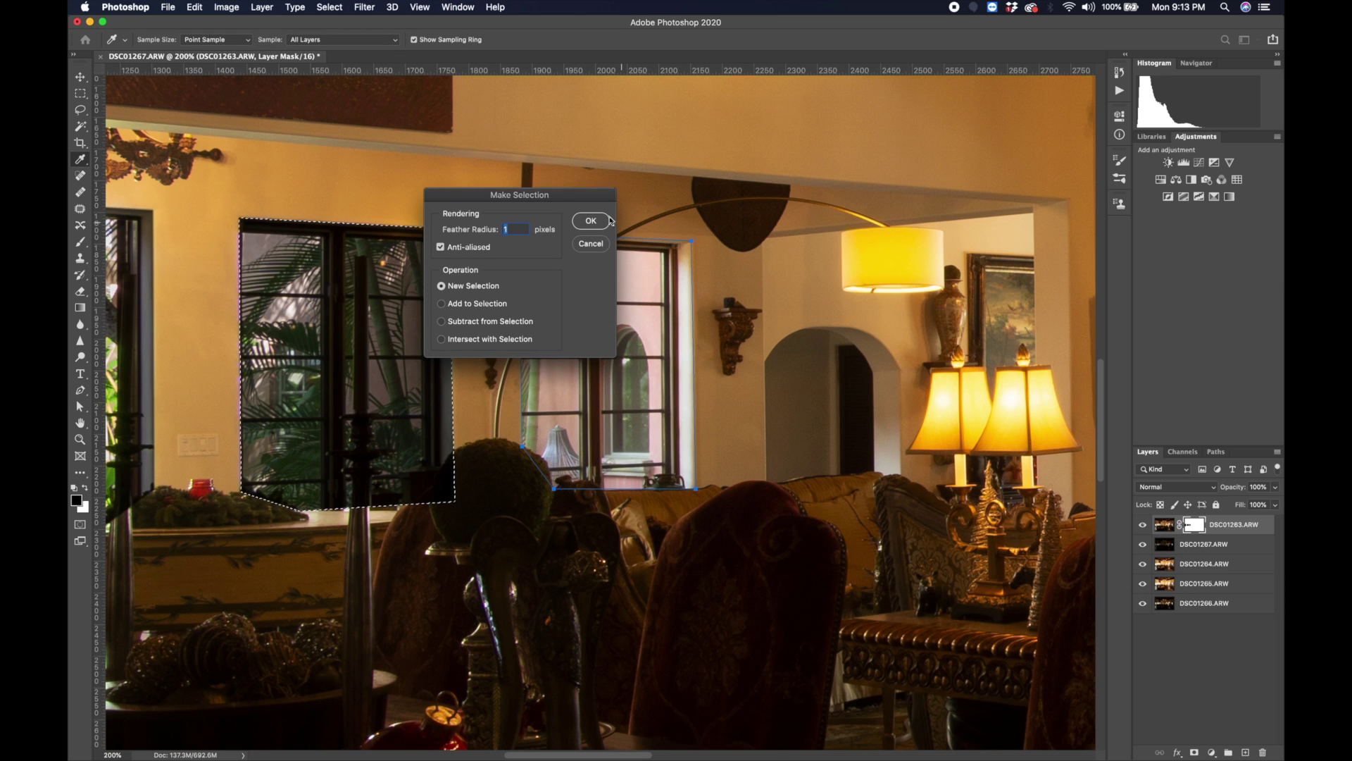
left_click(591, 221)
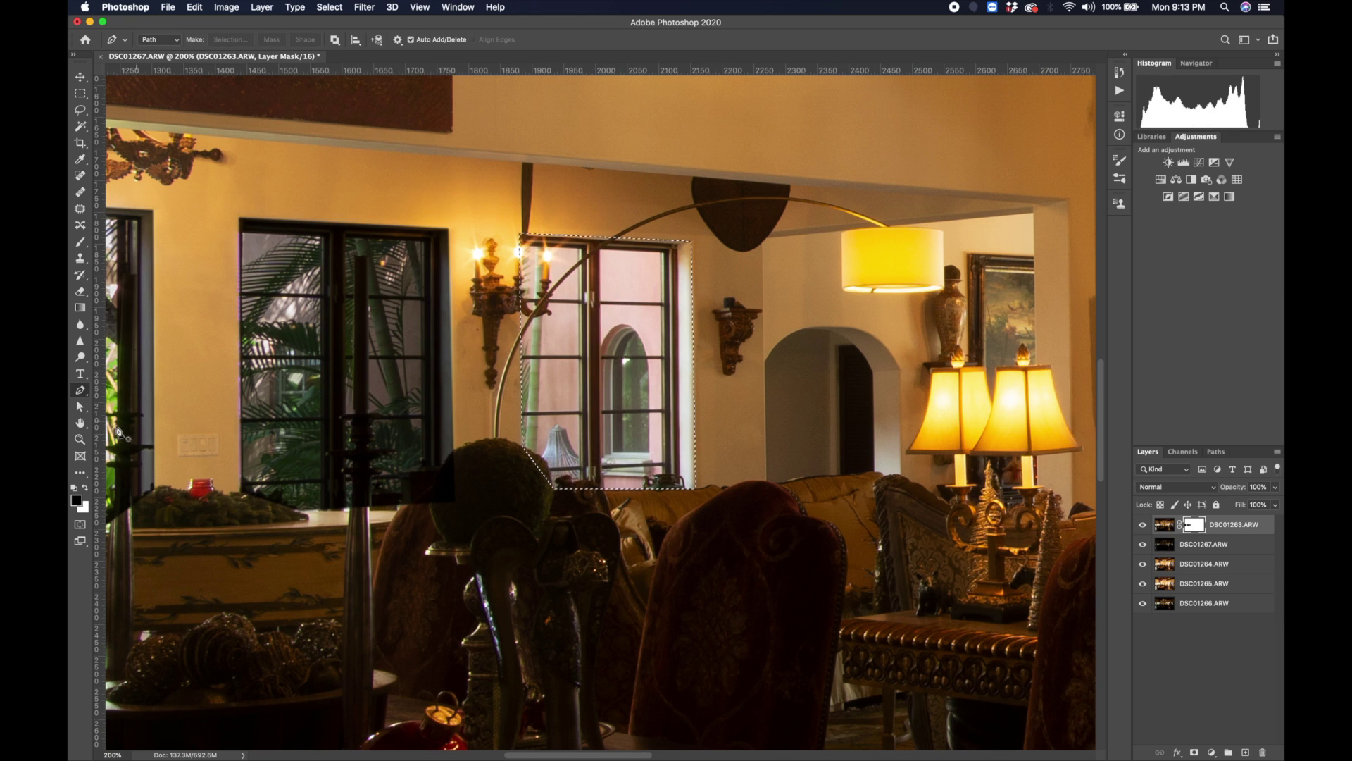
left_click(80, 470)
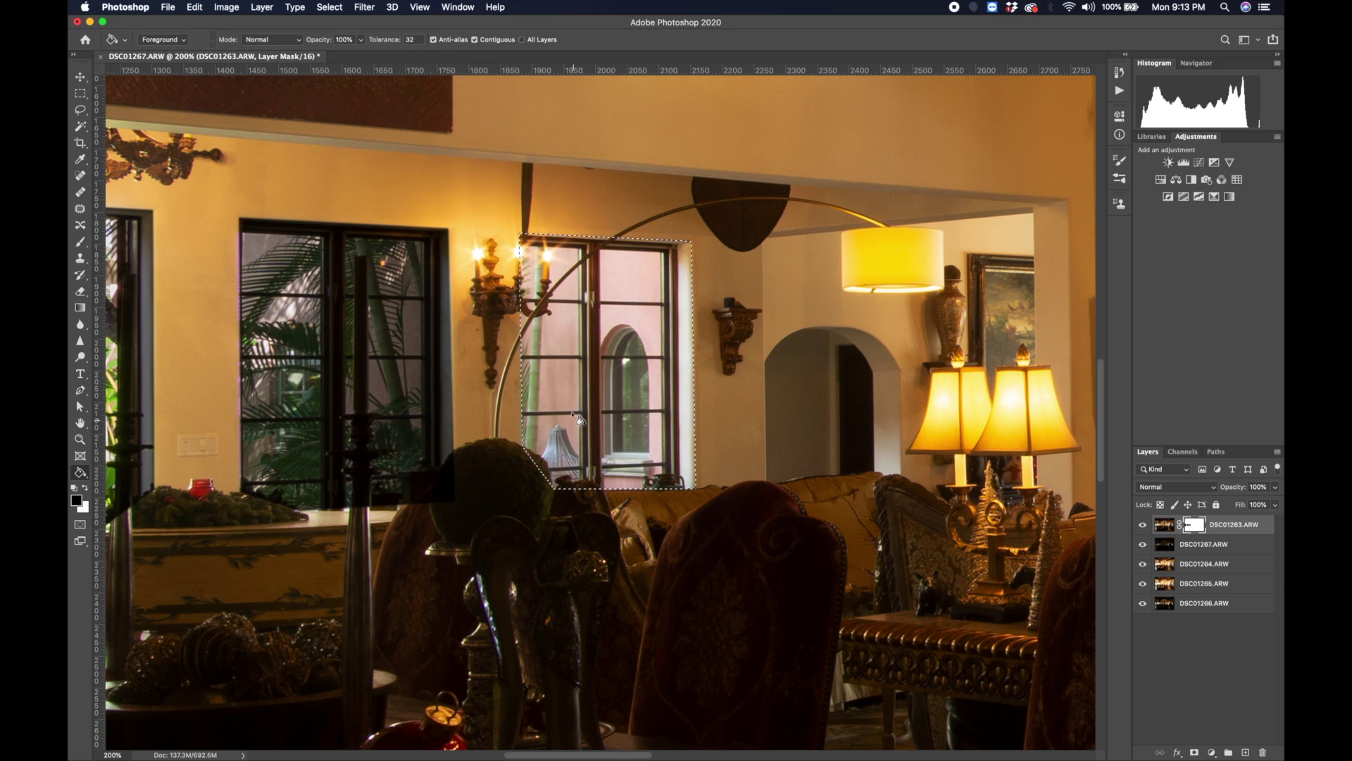
left_click(551, 390)
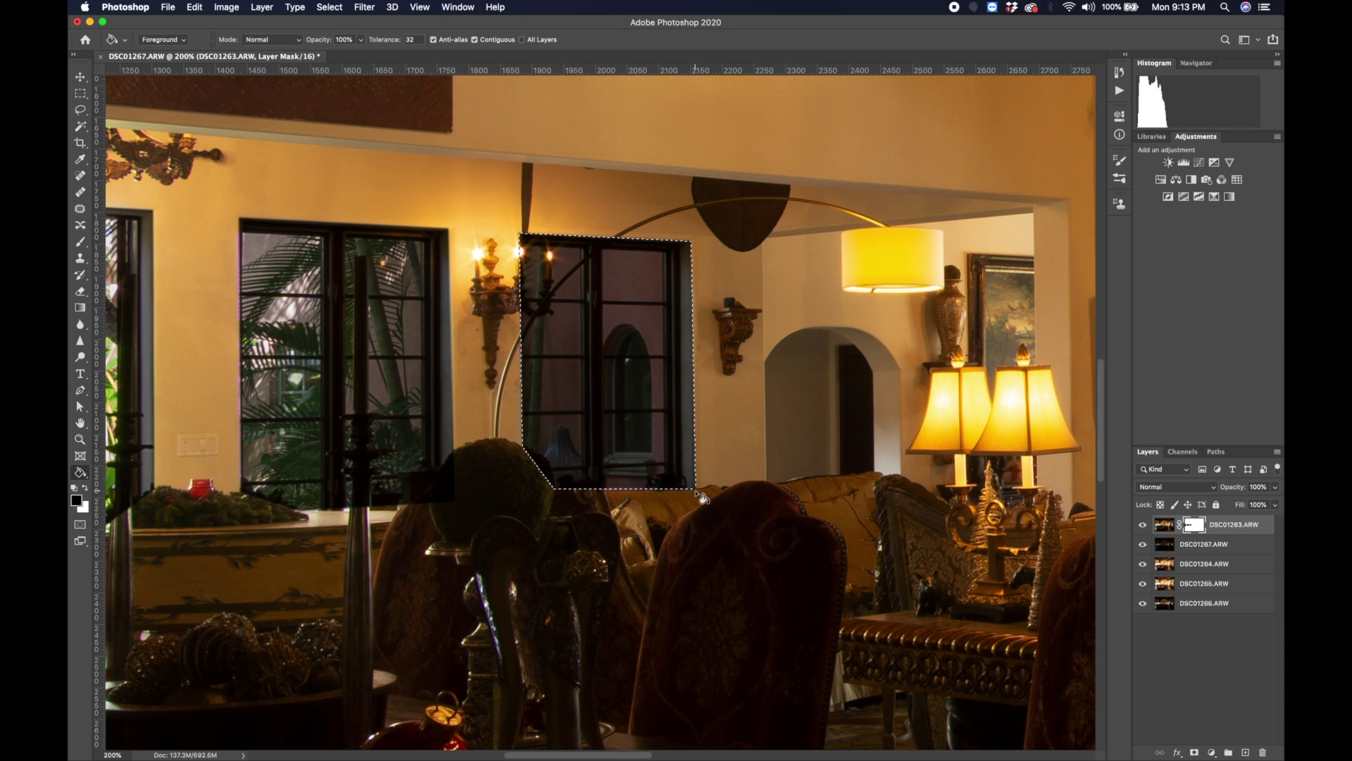
- Draw a closed Pen path around the fifth window, behind the twin table lamps, routing it around and above the two lampshades
left_click_drag(555, 754, 686, 754)
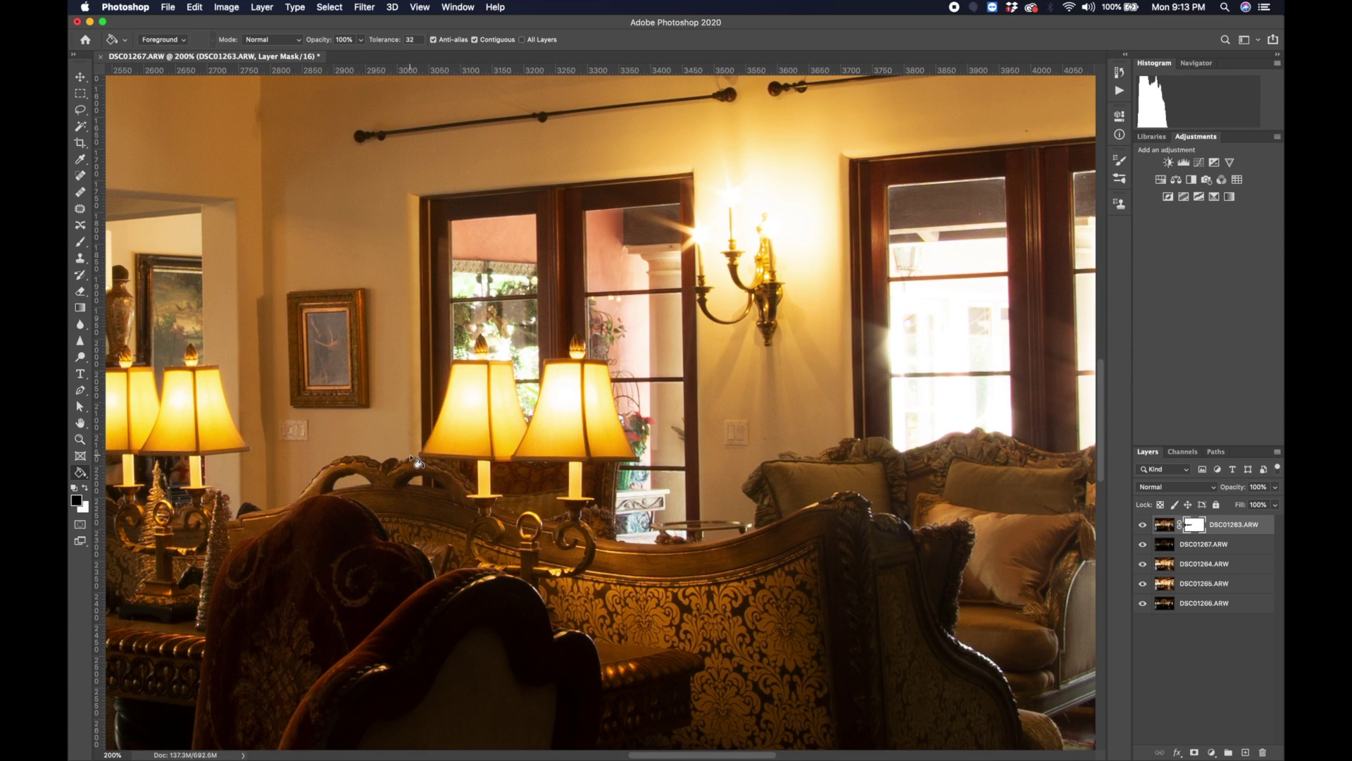
left_click(80, 390)
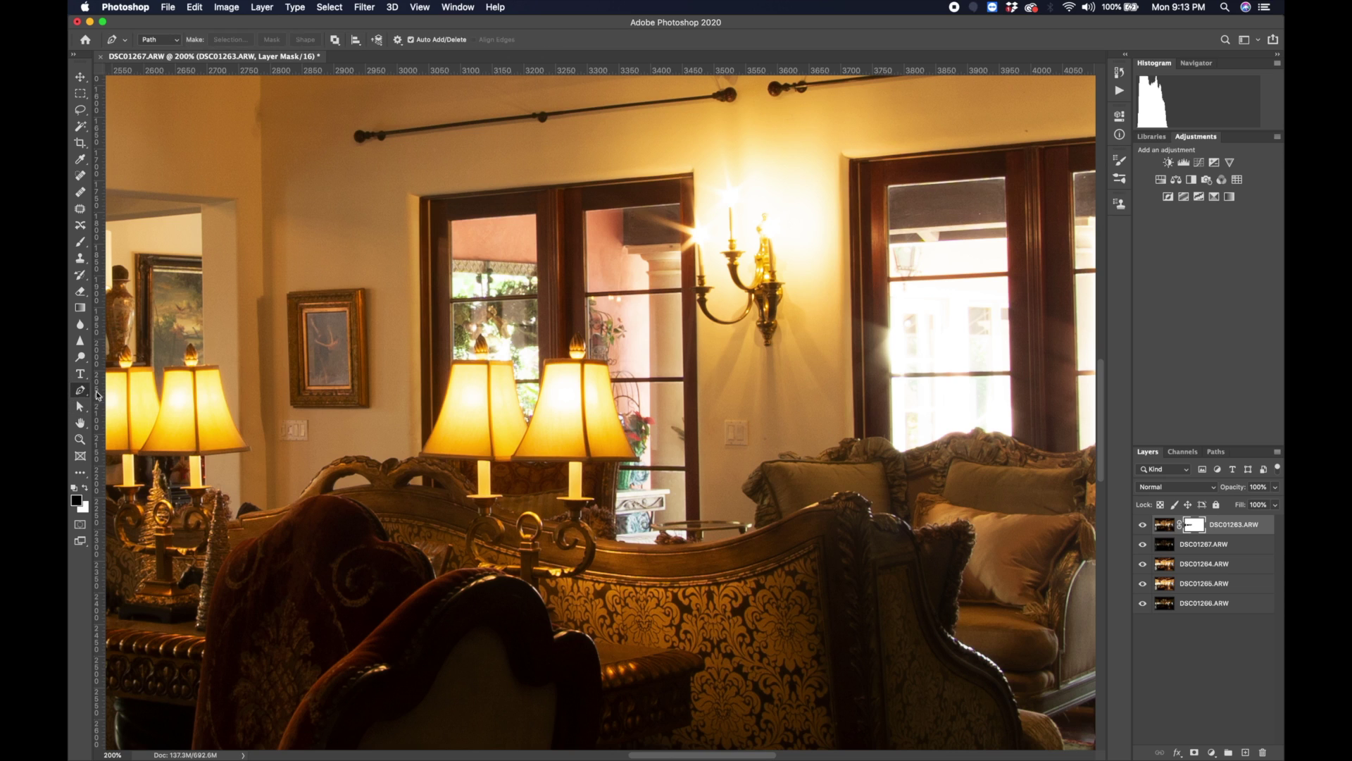
left_click(410, 456)
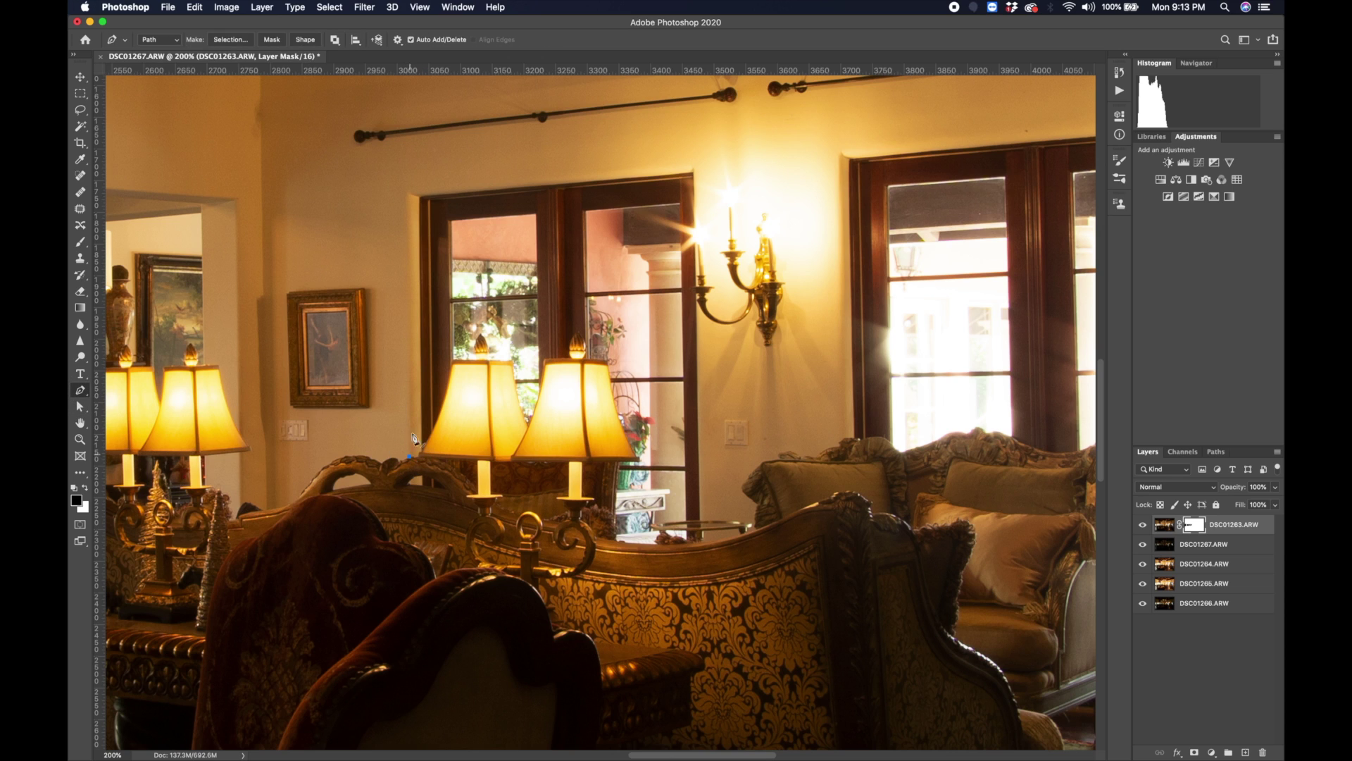
left_click(407, 191)
left_click(694, 169)
left_click(700, 519)
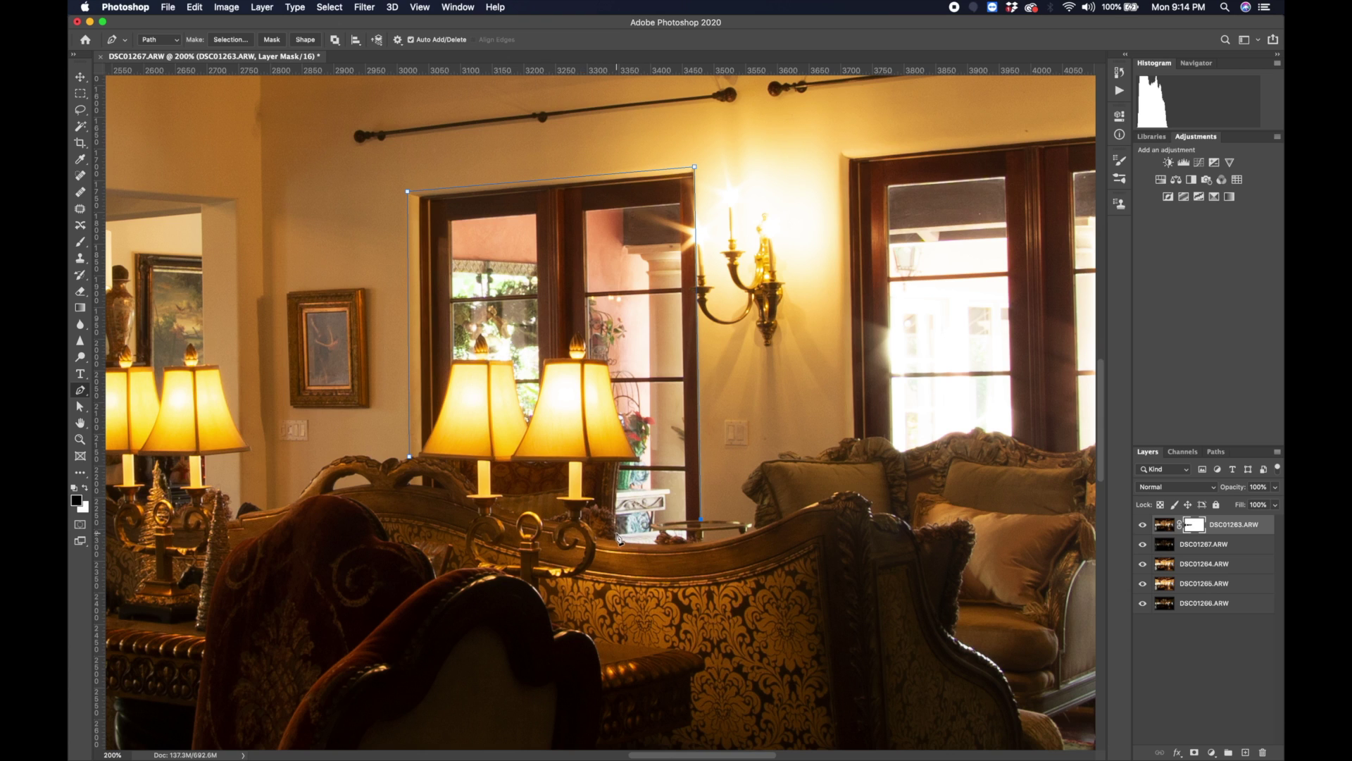
left_click(640, 457)
left_click(603, 328)
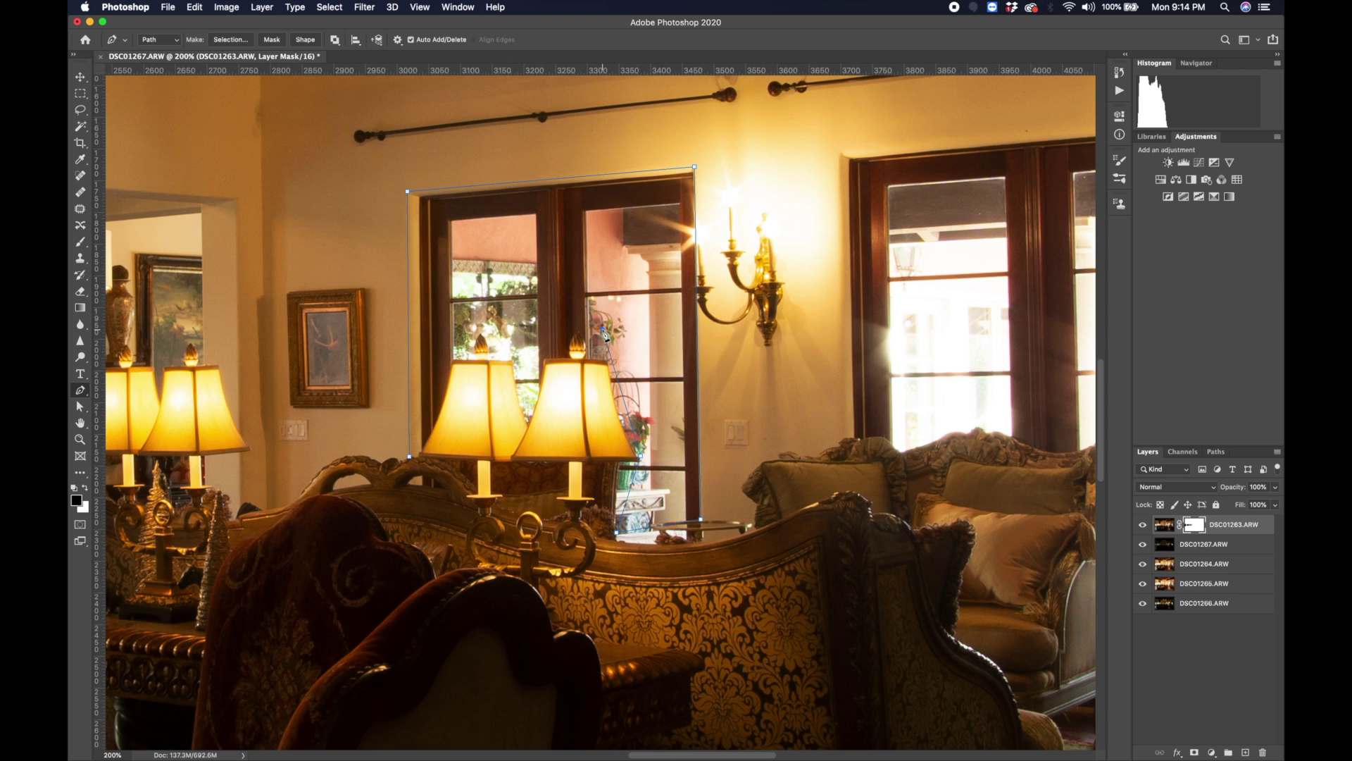
left_click(447, 329)
left_click(409, 457)
- Try filling the fifth window's path selection, anti-aliased with 1-pixel feather, with black on the layer mask, and undo back to the path
right_click(544, 280)
left_click(603, 329)
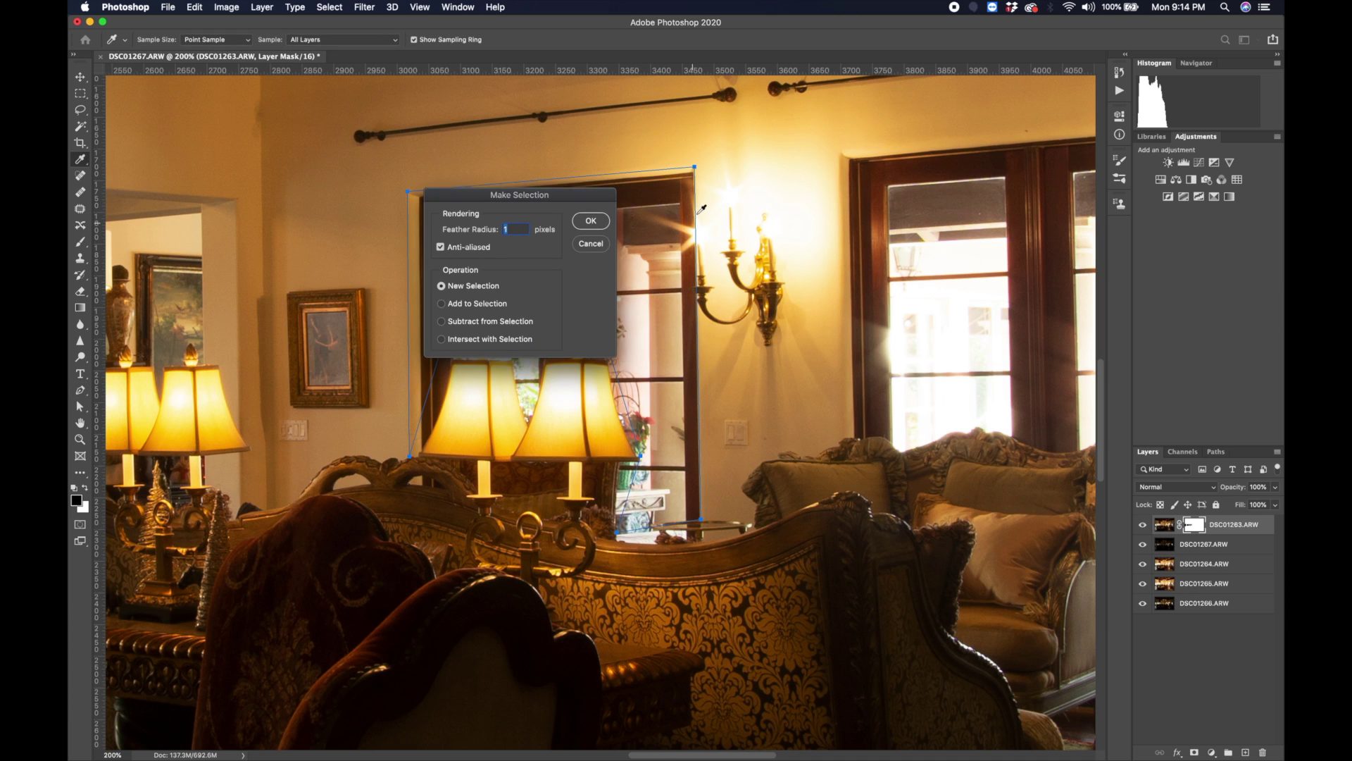
left_click(597, 226)
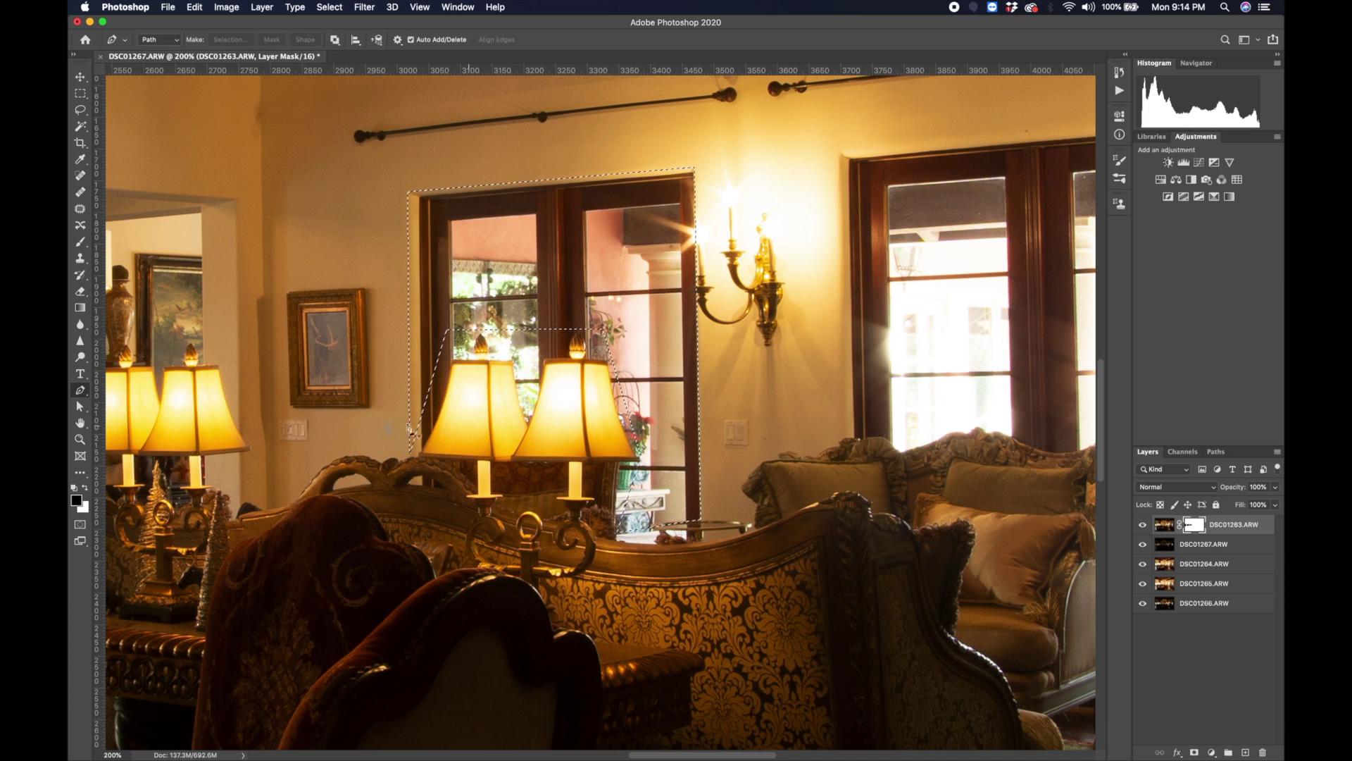
left_click(80, 471)
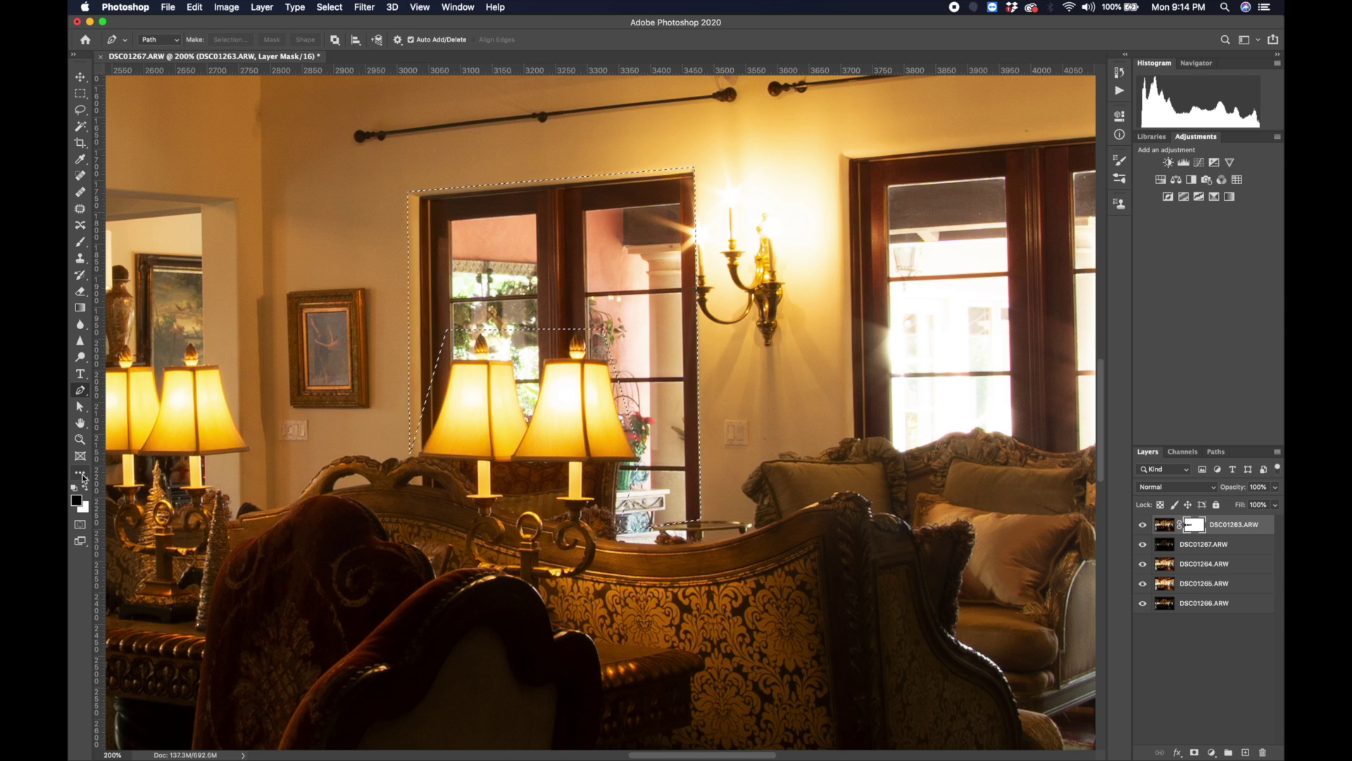
left_click(479, 306)
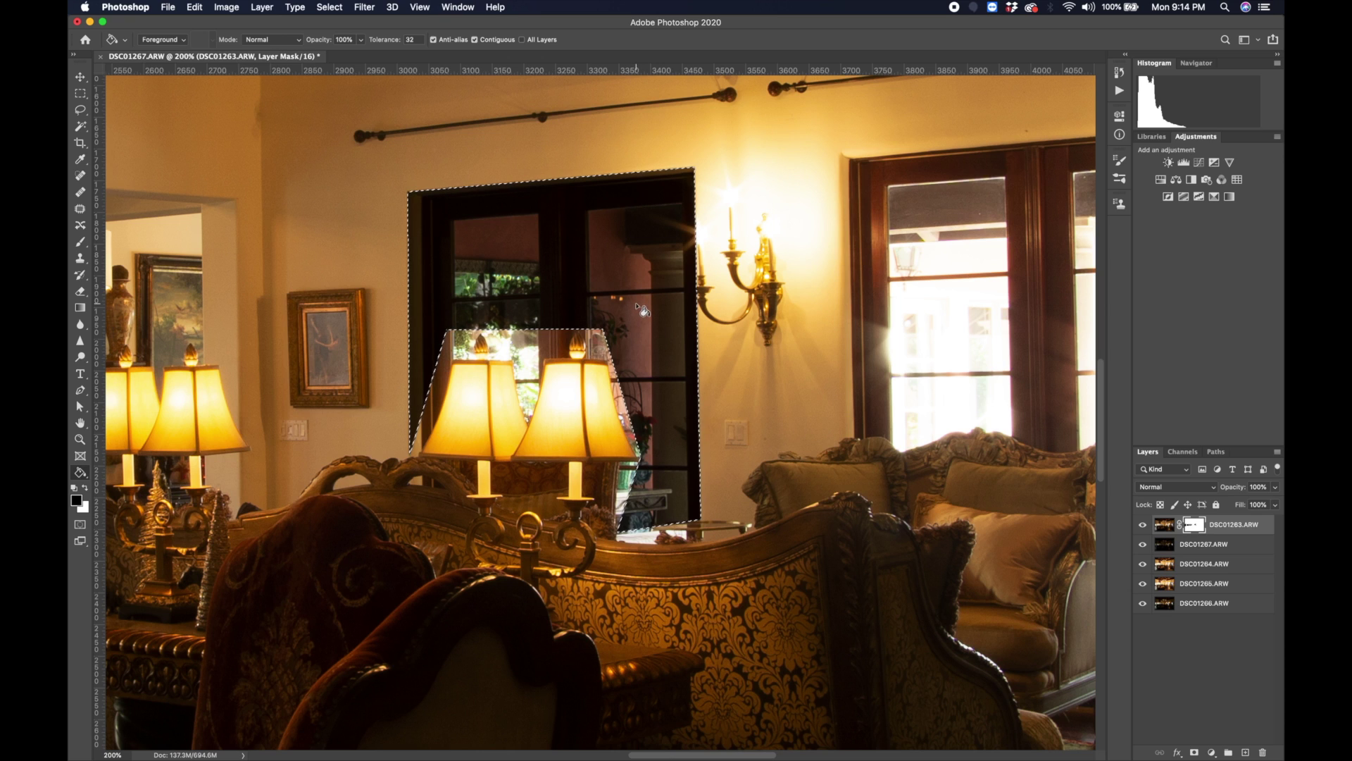
left_click(662, 359)
key("ctrl+h")
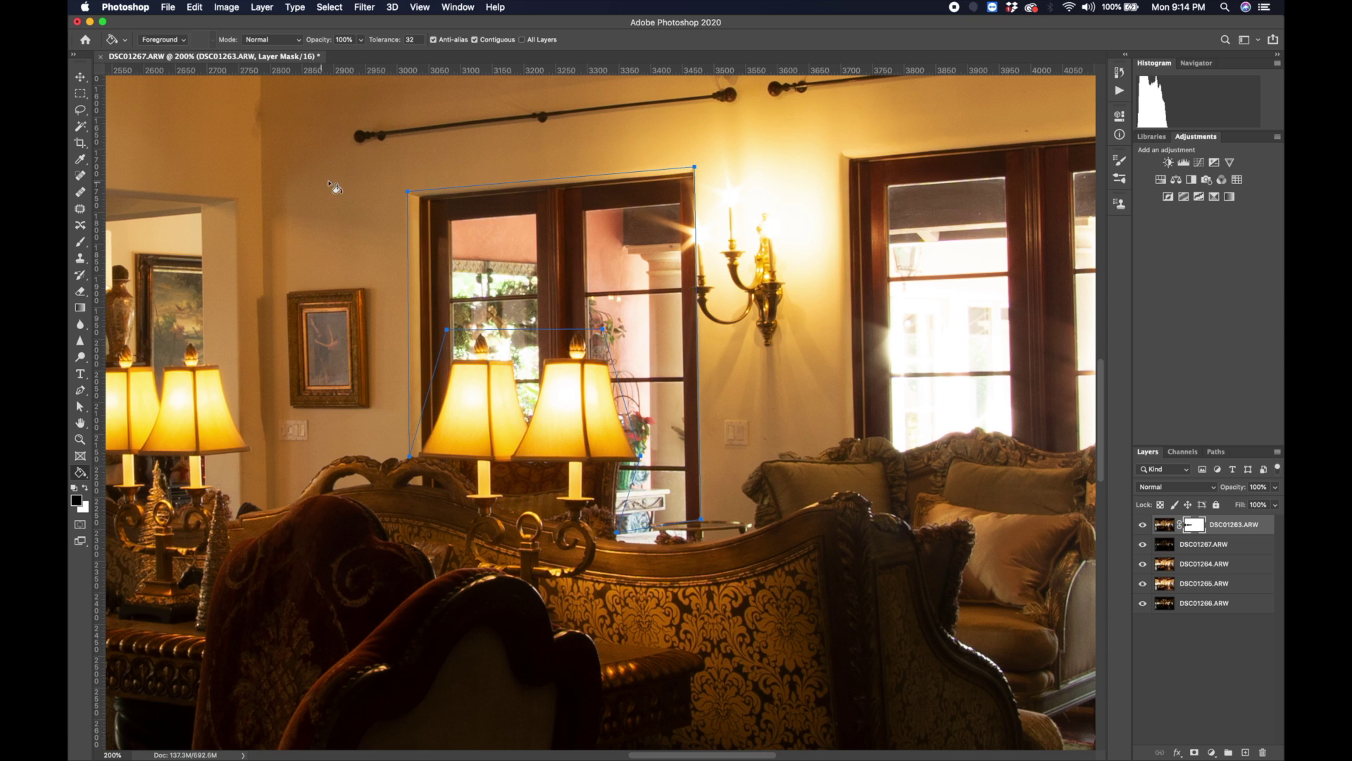
- Convert the path around the twin-lamp window again into a new anti-aliased selection with 1-pixel feather
right_click(469, 258, "shift")
left_click(656, 302)
right_click(656, 302, "shift")
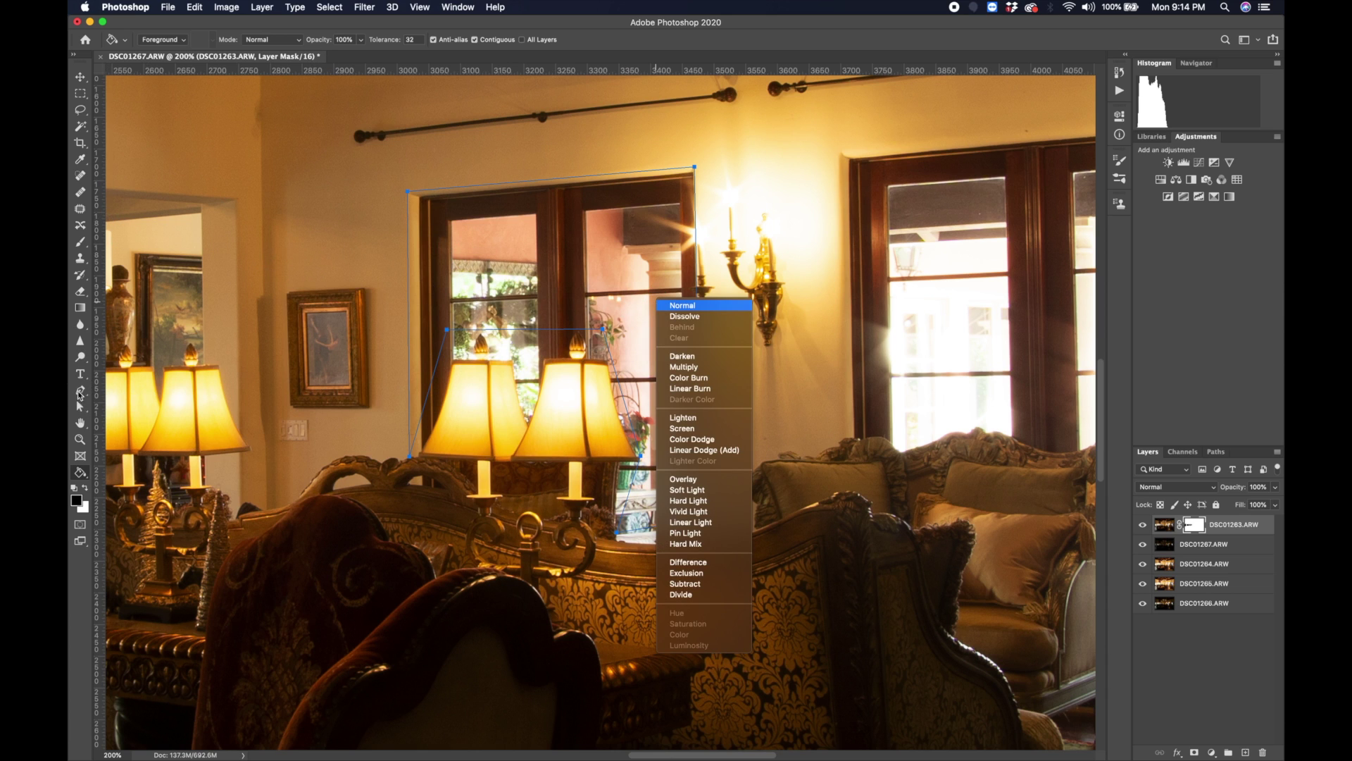
left_click(79, 393)
left_click(80, 391)
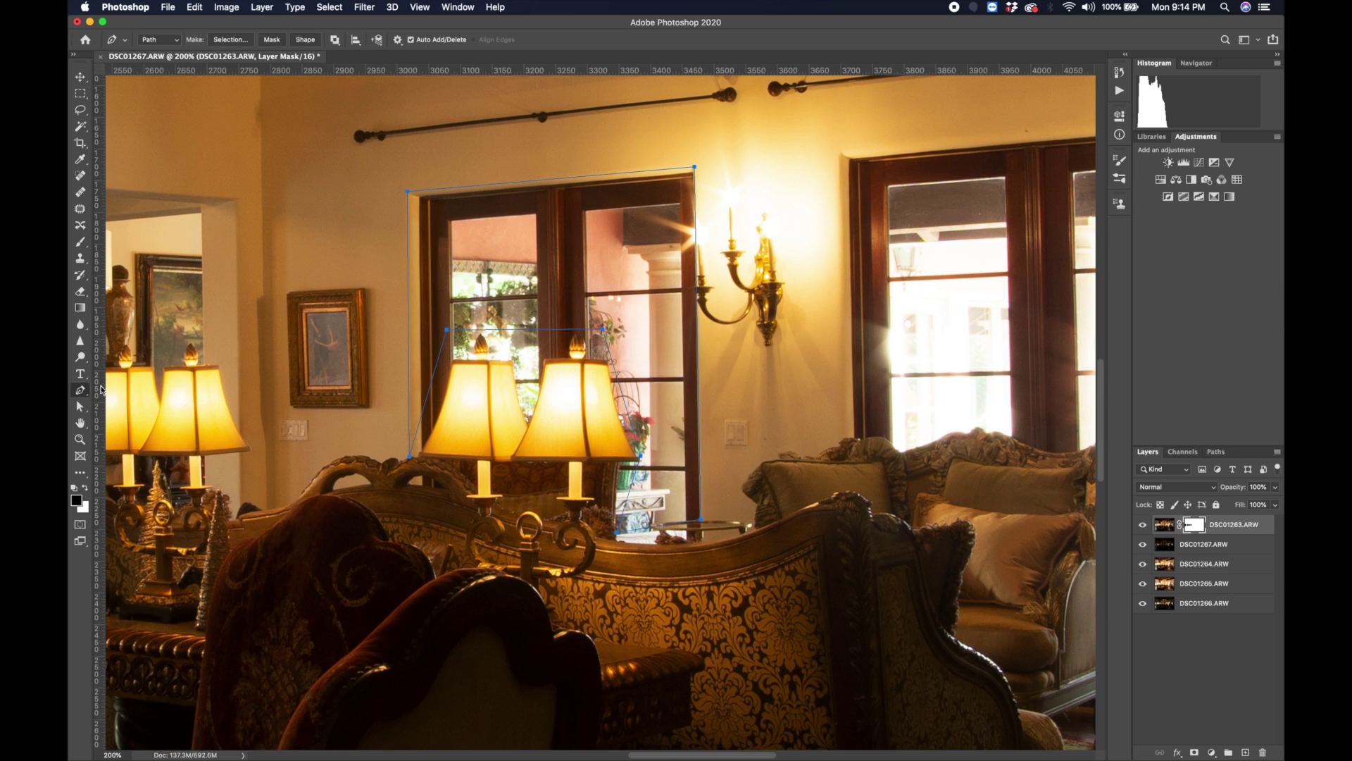
right_click(583, 285)
left_click(626, 332)
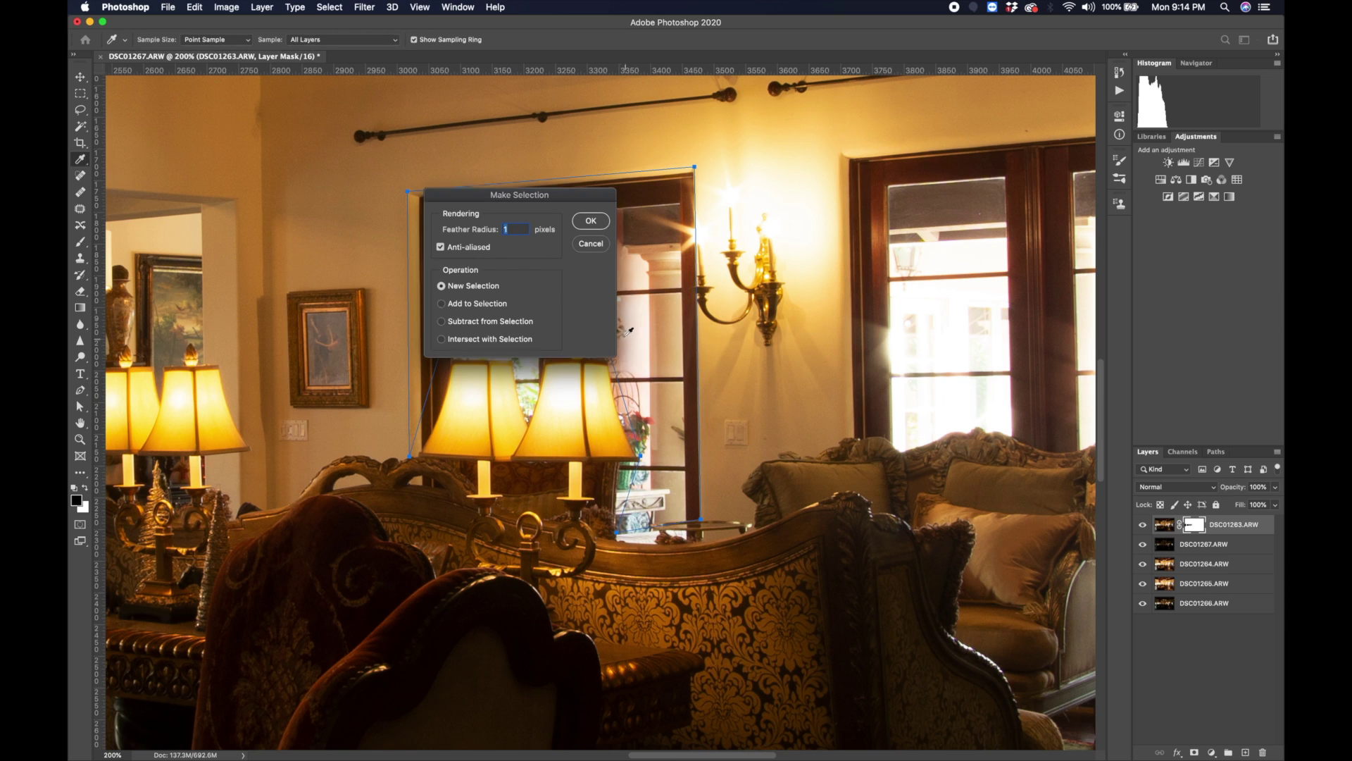
left_click(583, 223)
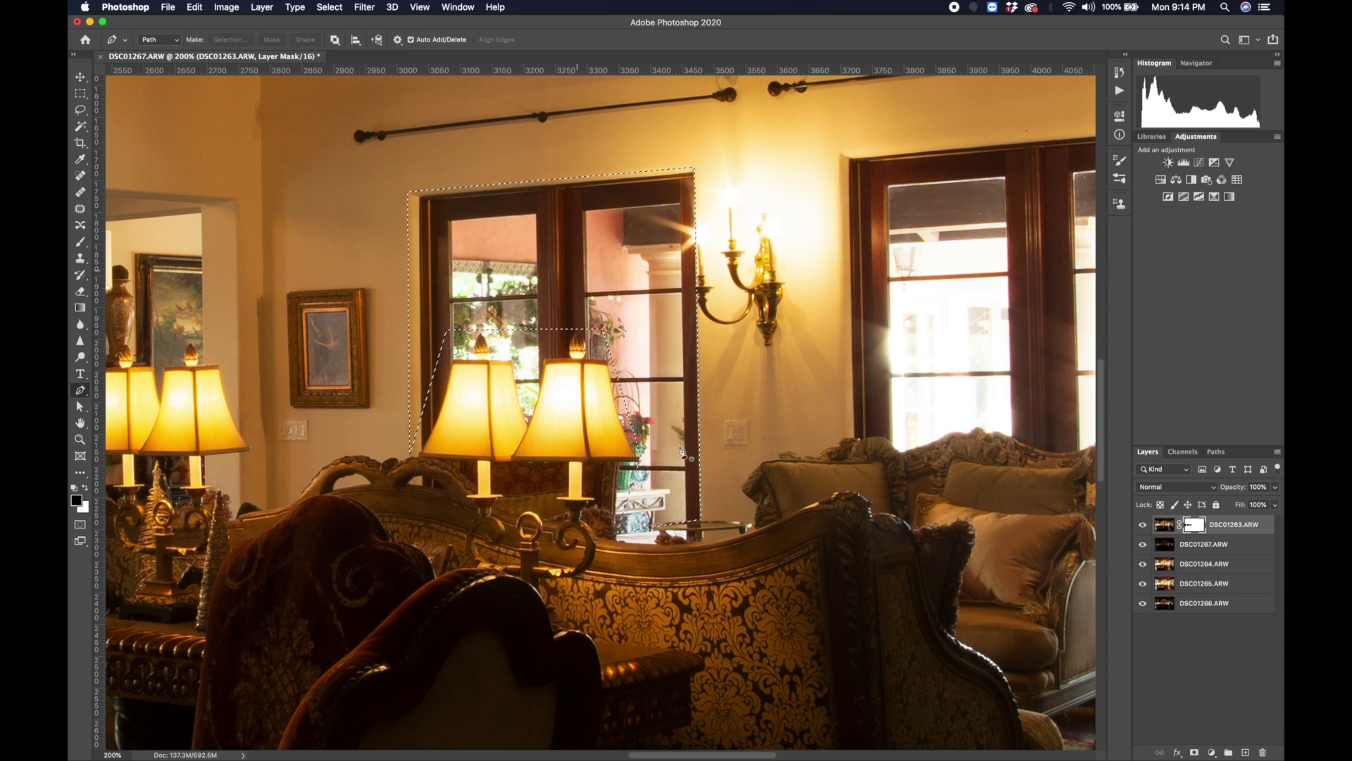
- Draw a closed Pen path around the double doors between the two wall sconces, cutting diagonally across the carved settee
left_click_drag(653, 756, 707, 752)
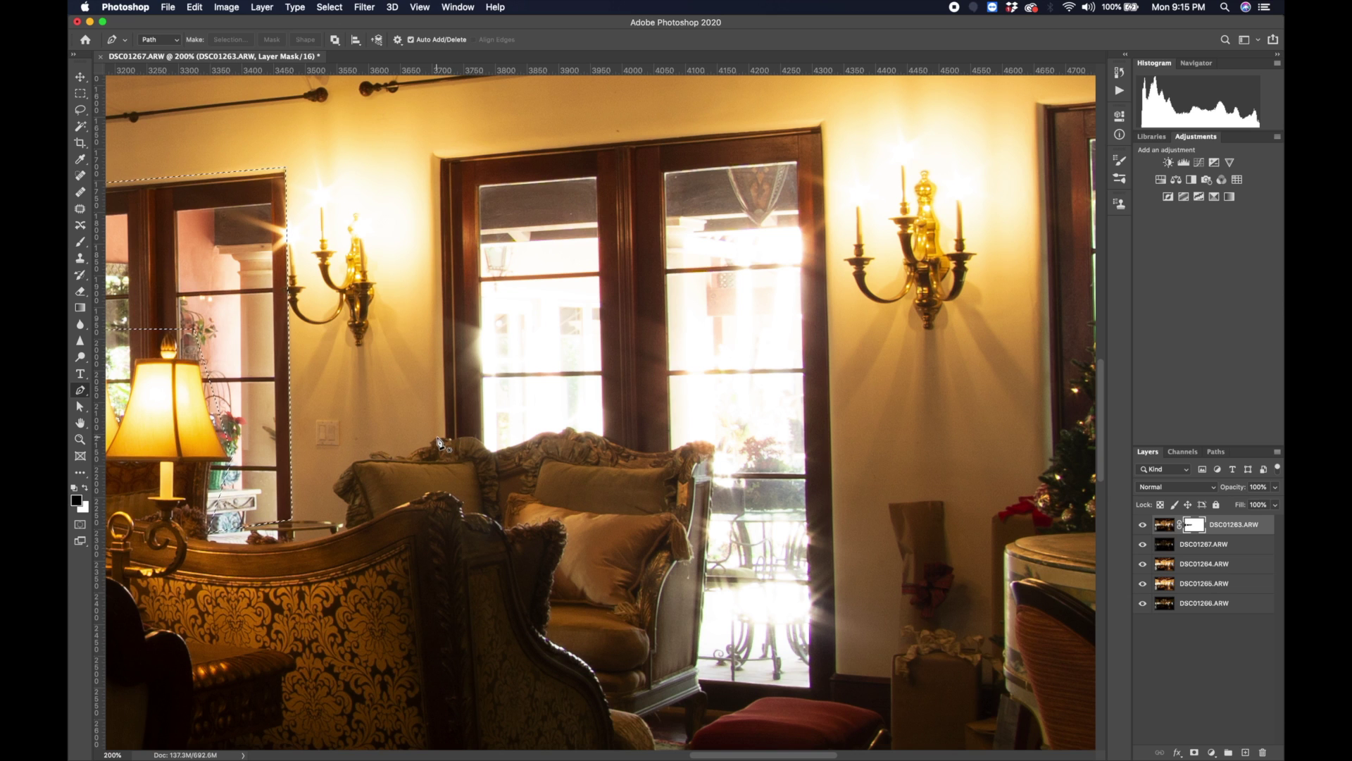
left_click(437, 438)
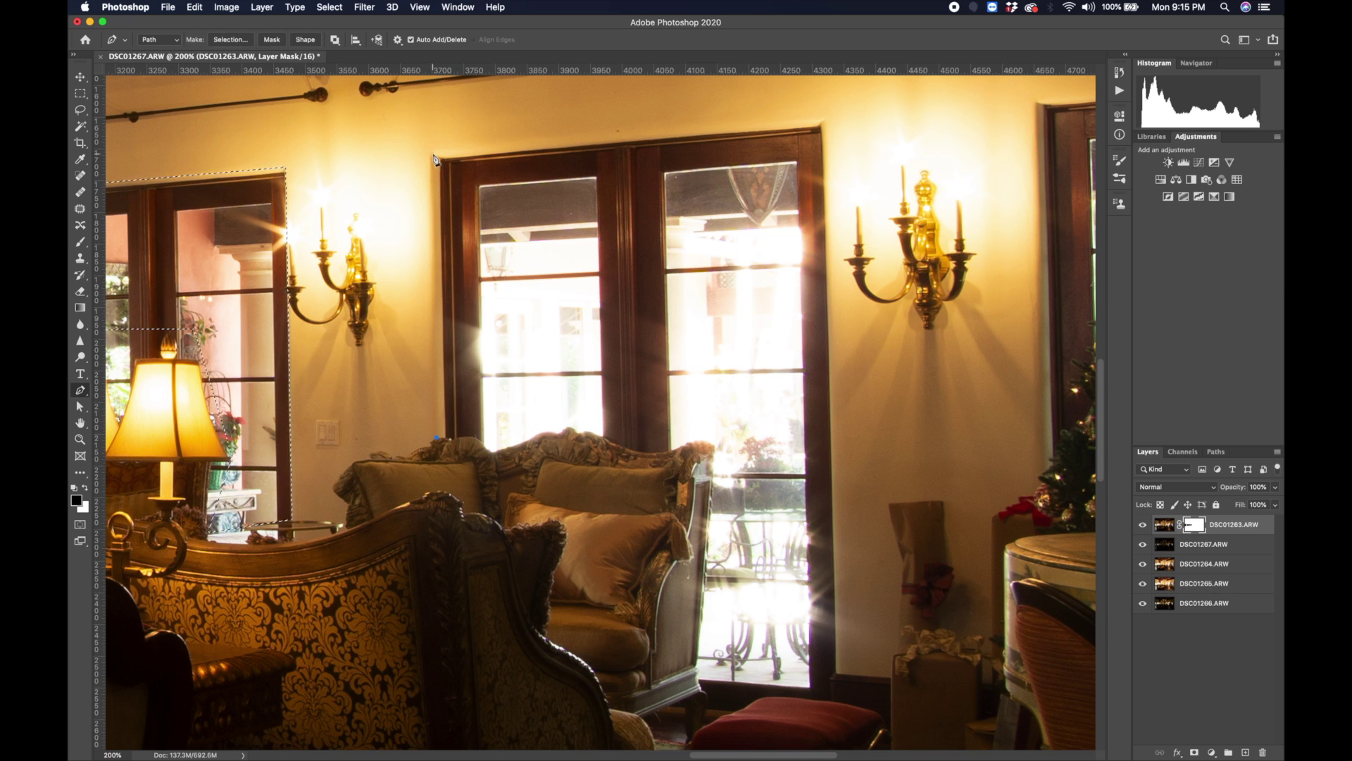
left_click(431, 151)
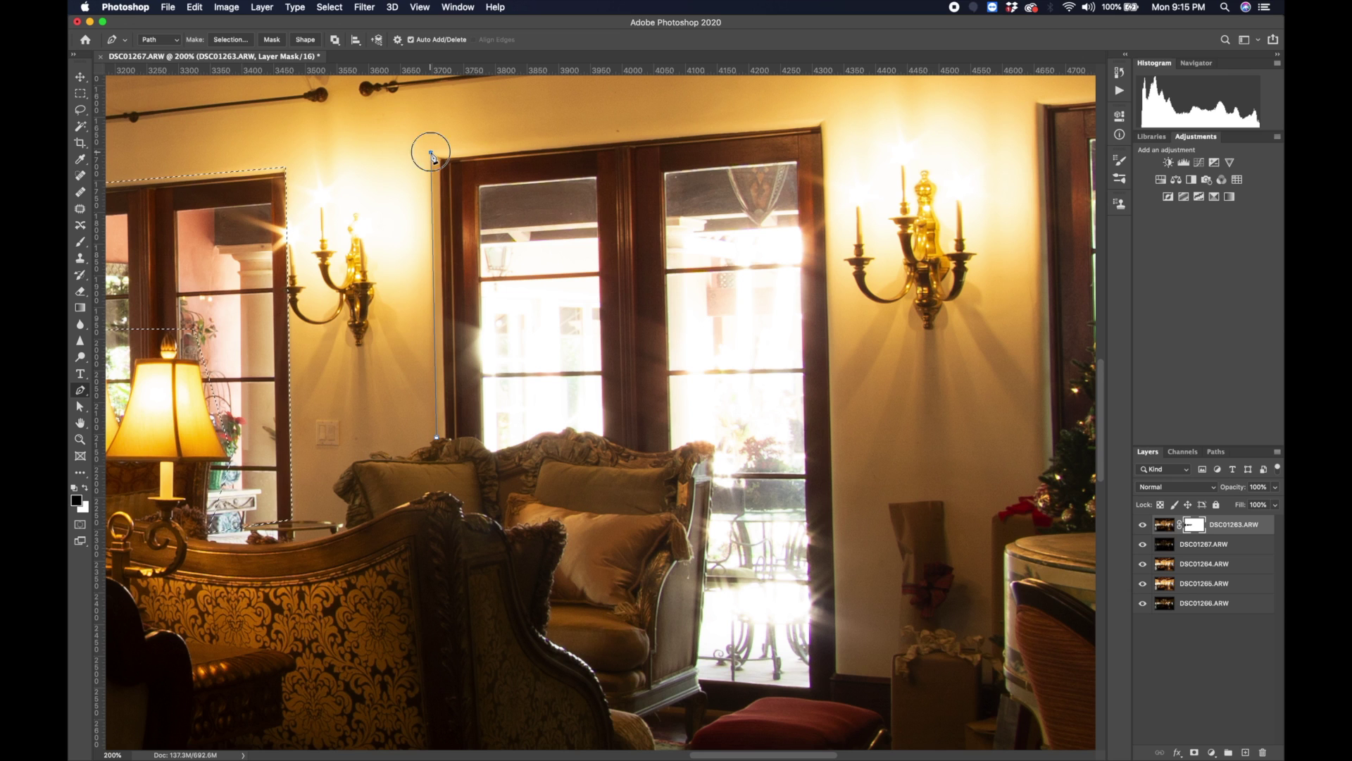
left_click(824, 120)
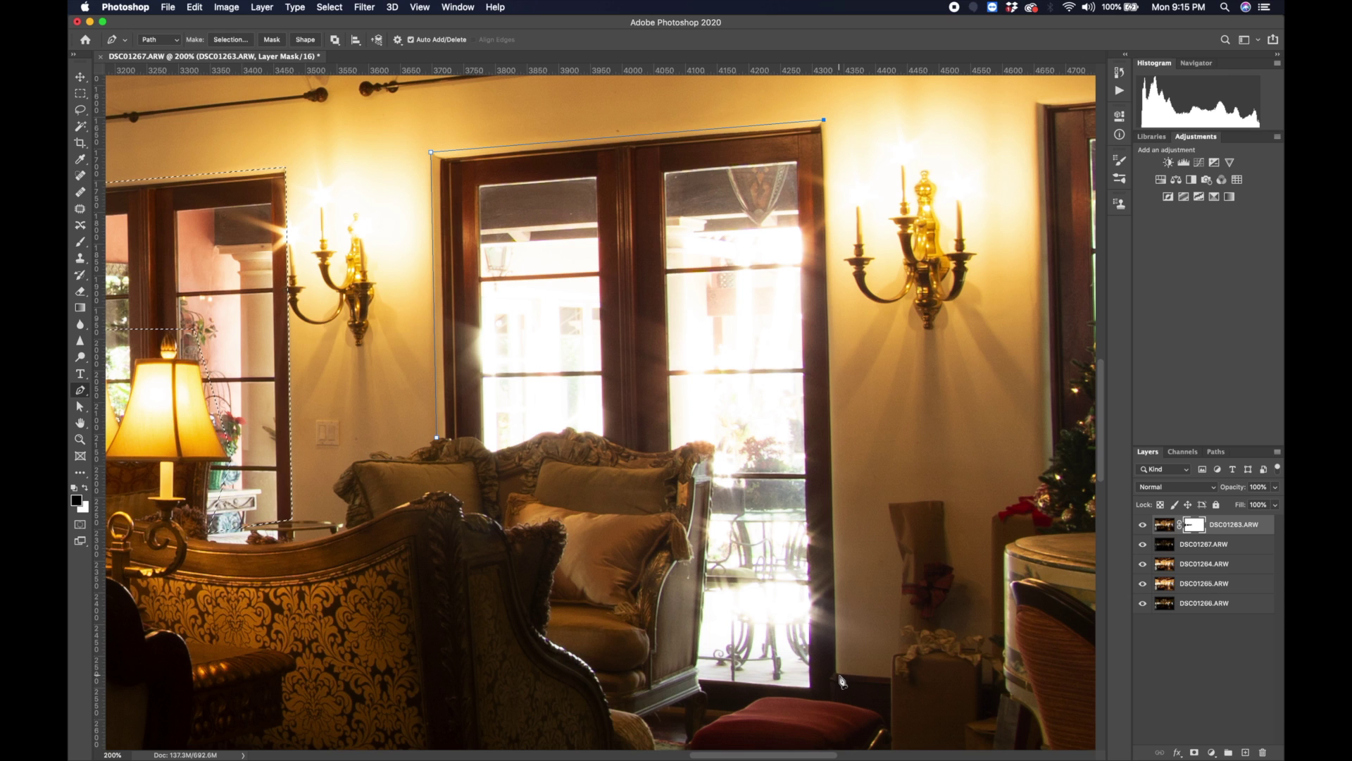
left_click(837, 697)
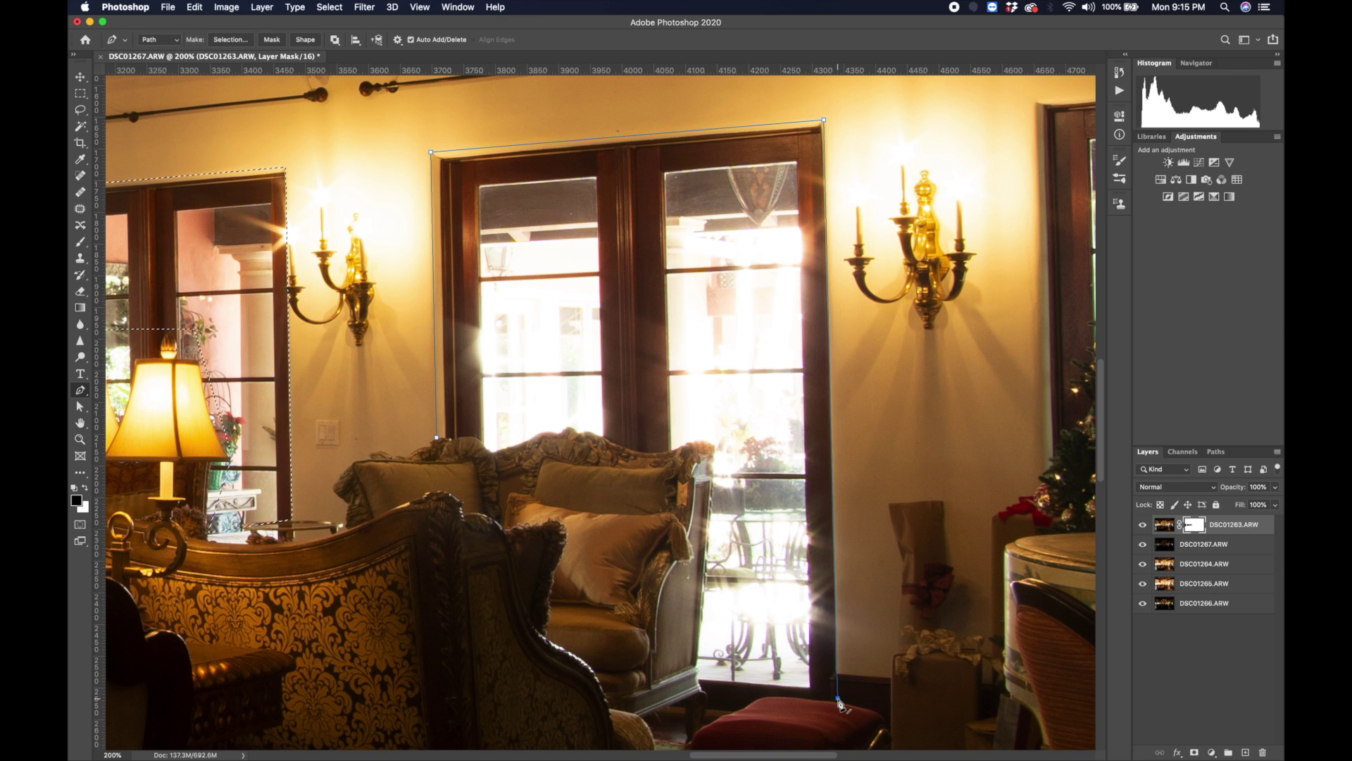
left_click(701, 683)
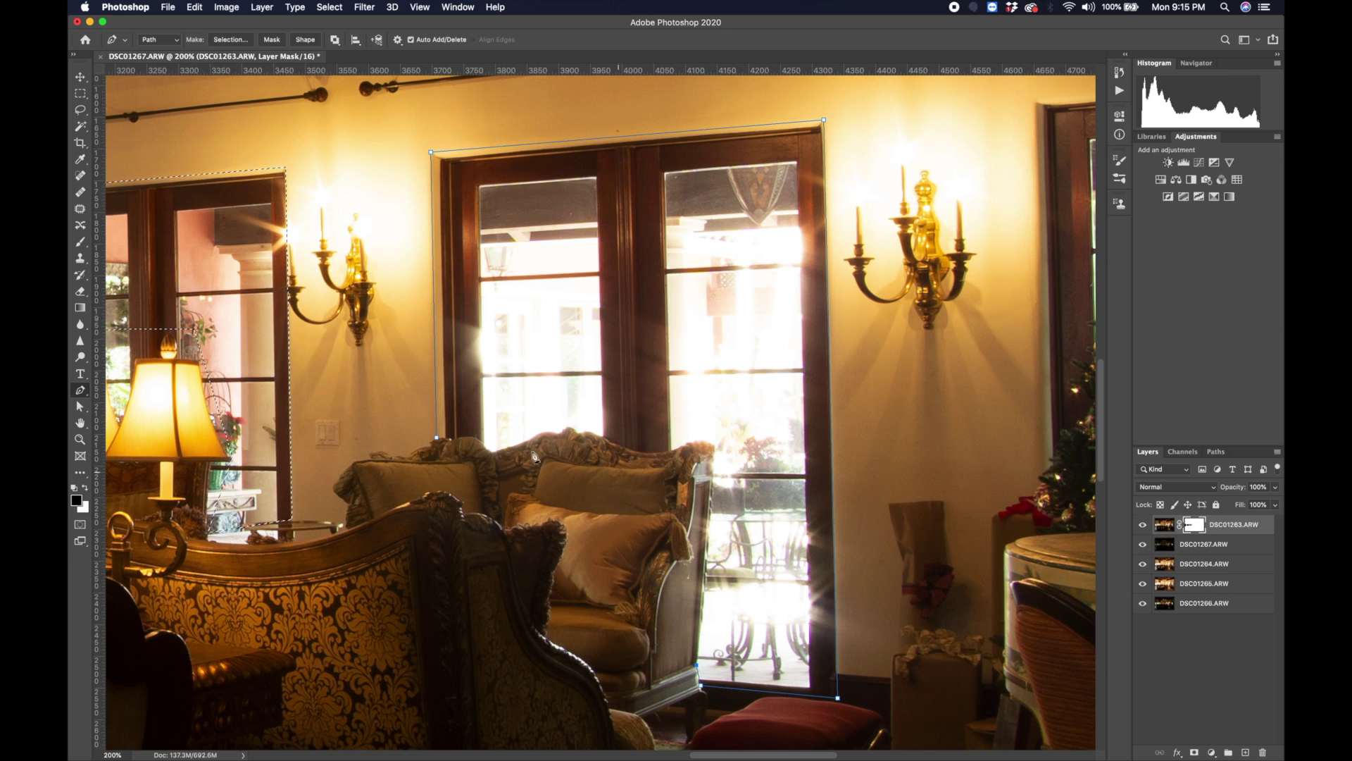
left_click(597, 508)
left_click(437, 438)
- Convert the double doors' path into a new selection and fill it with black on the layer mask
right_click(591, 336)
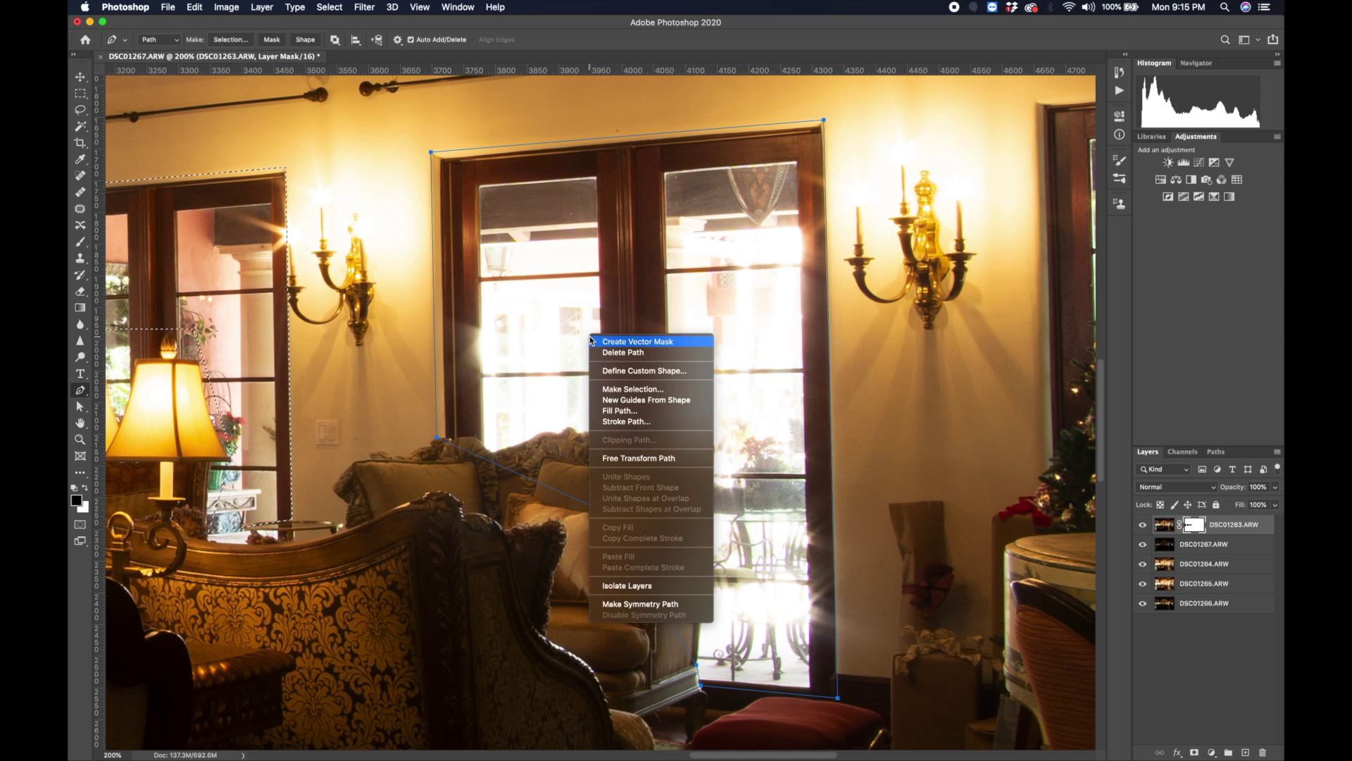
left_click(634, 388)
left_click(596, 222)
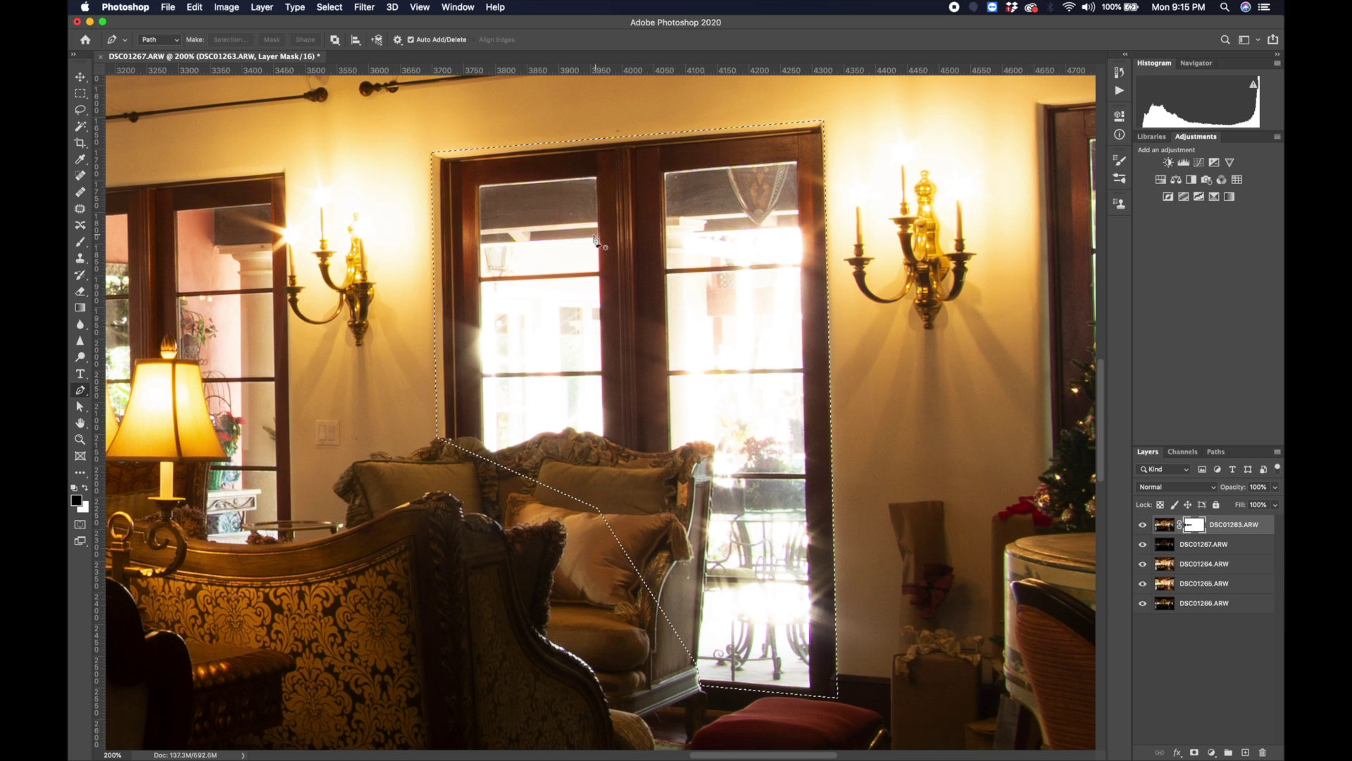
left_click(81, 473)
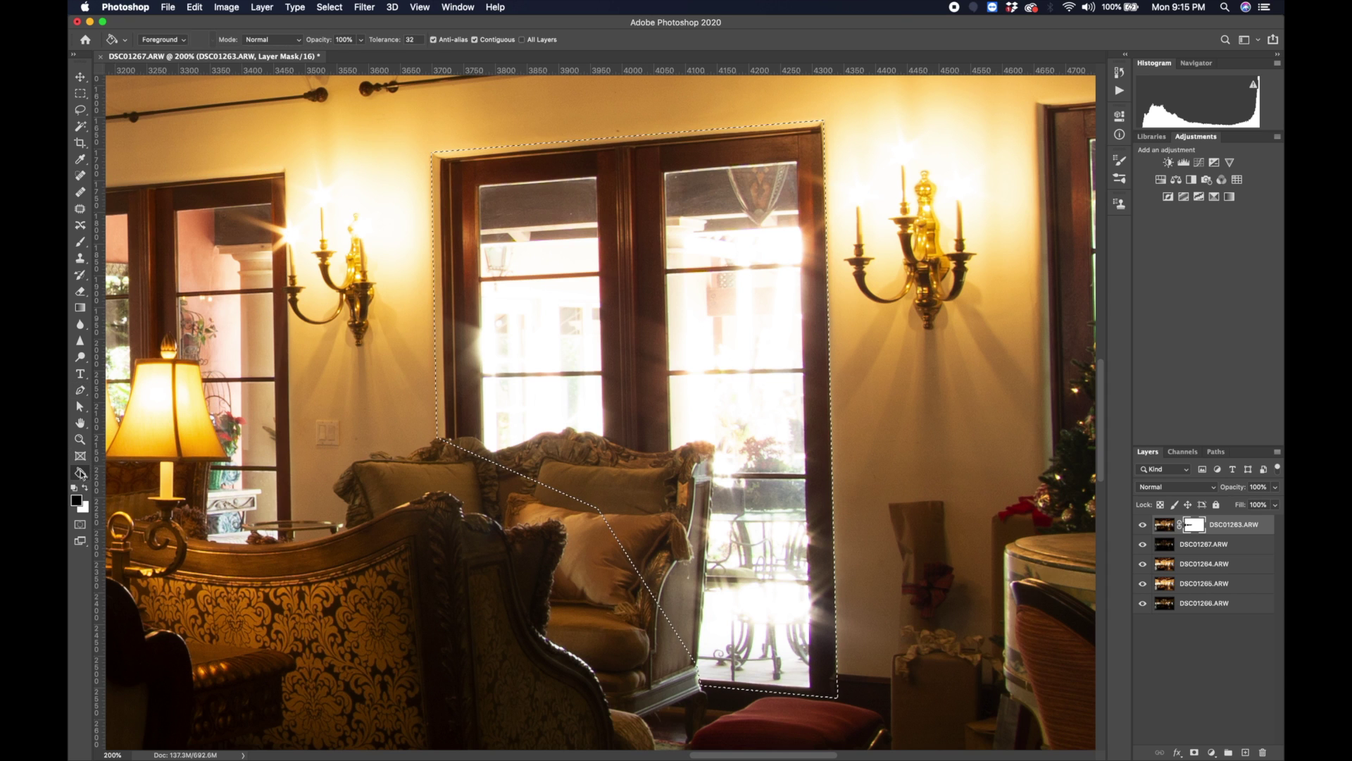
left_click(592, 338)
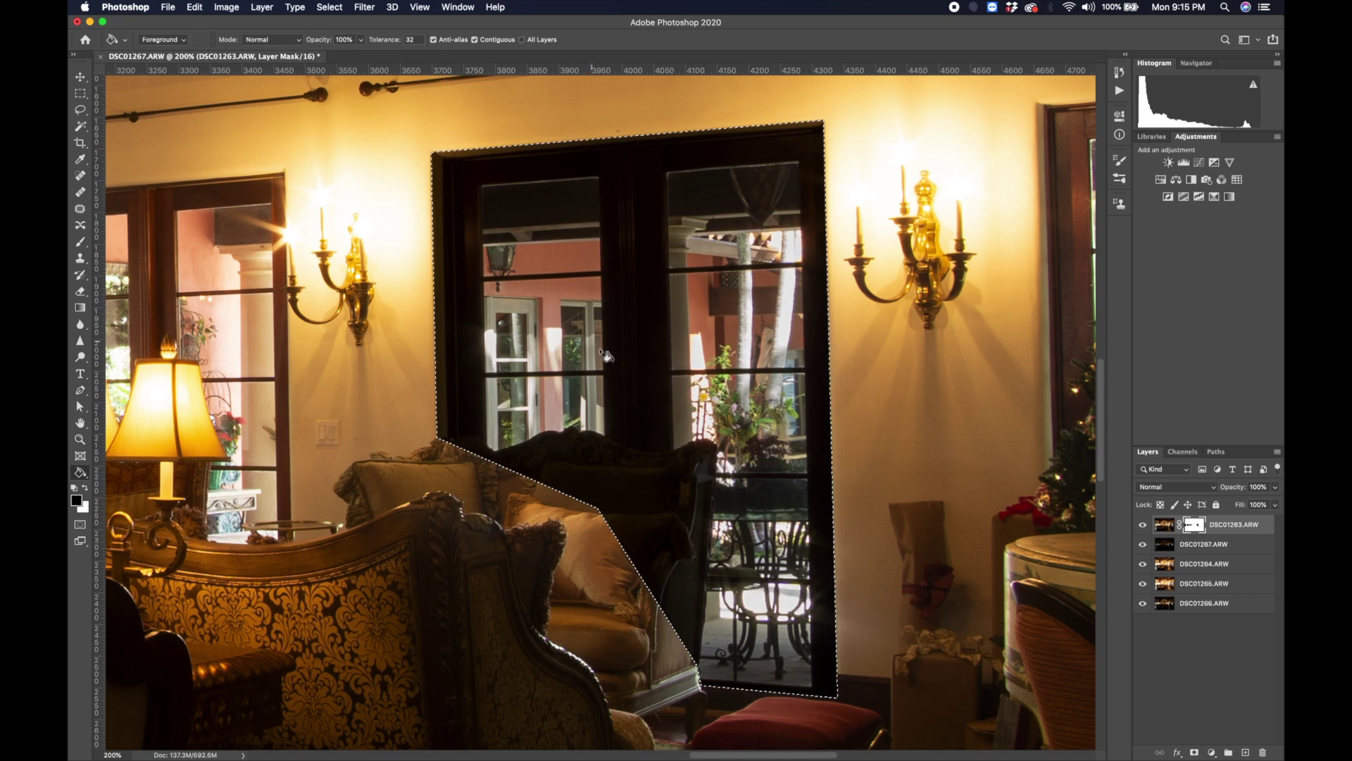
- Draw a closed five-point Pen path around the window behind the Christmas tree, down to the piano top
left_click_drag(715, 757, 840, 755)
scroll(840, 756, "up", 2)
scroll(840, 756, "left", 2)
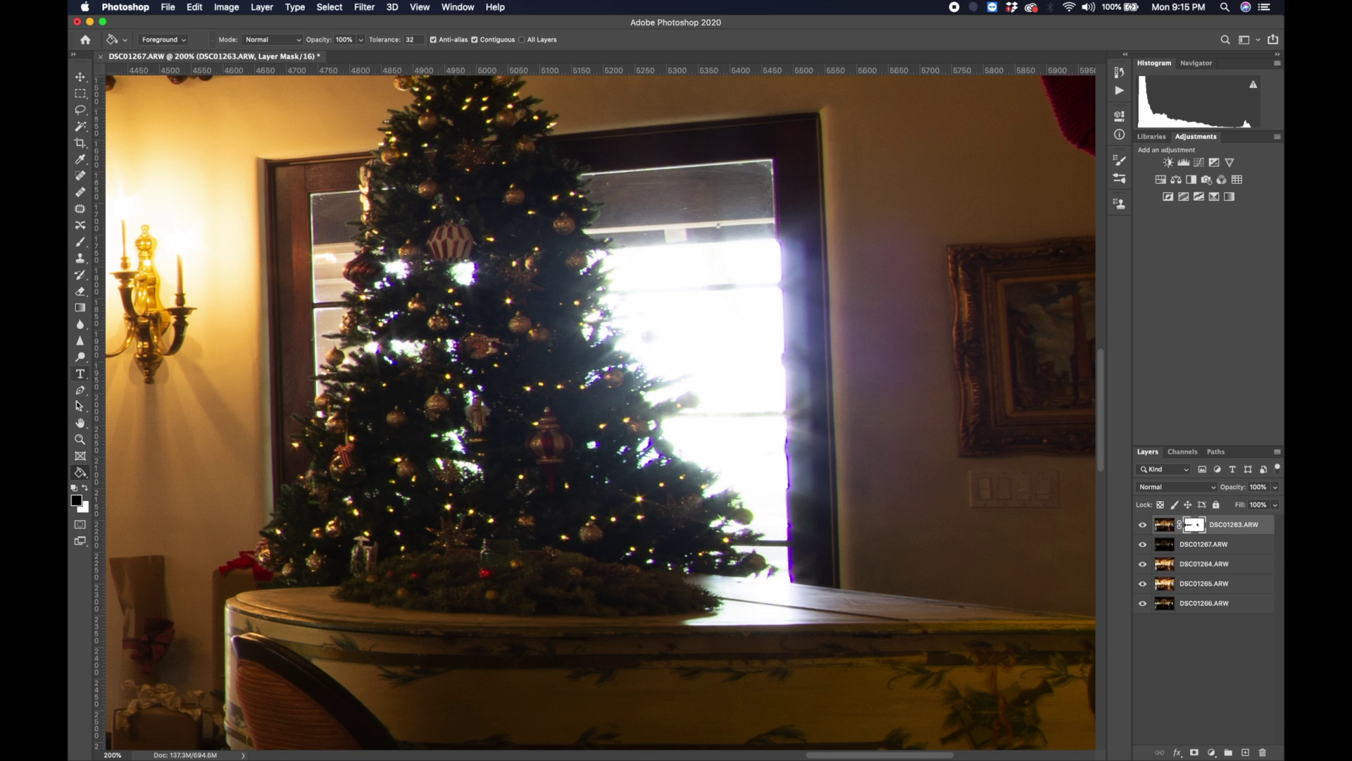
left_click(80, 389)
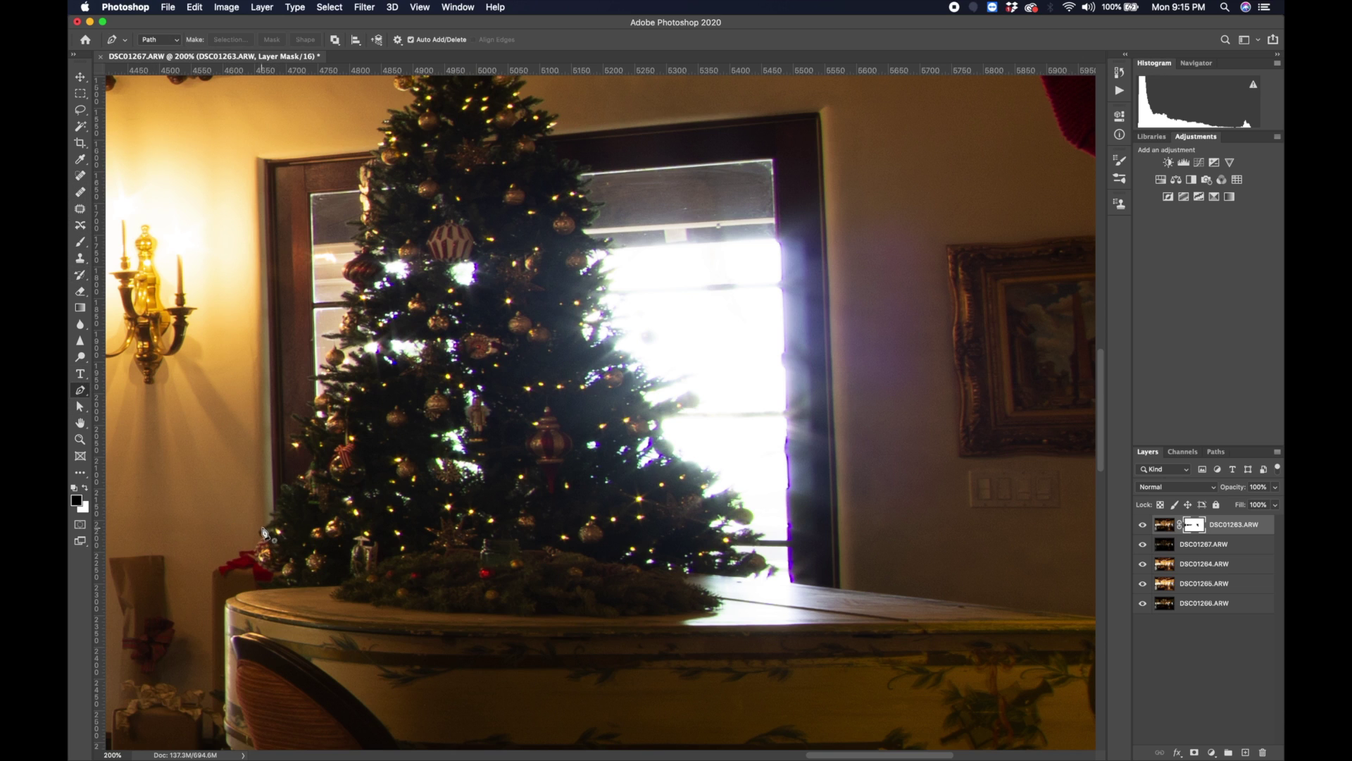
left_click(267, 525)
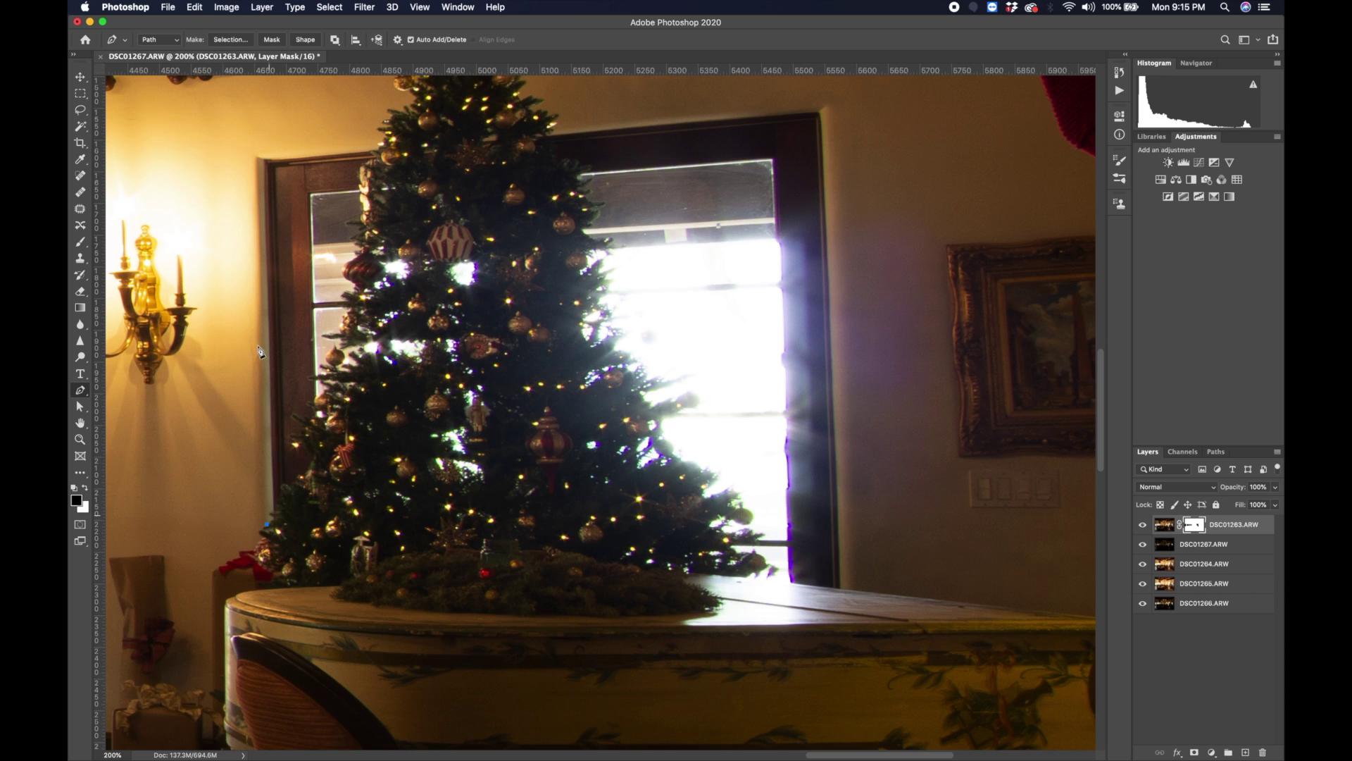
left_click(256, 155)
left_click(828, 107)
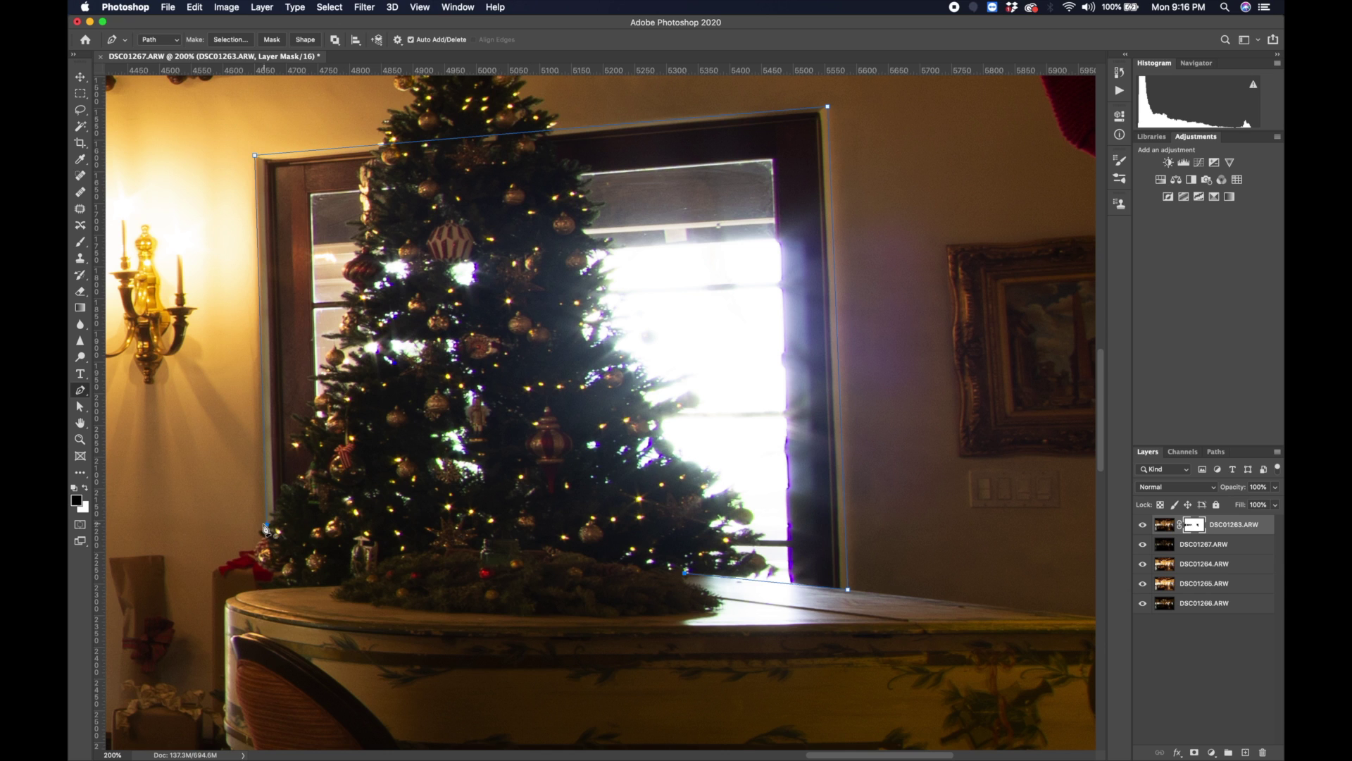
- Convert the Christmas tree window's path into a new anti-aliased selection with 1-pixel feather and fill it with black on the layer mask
right_click(431, 366)
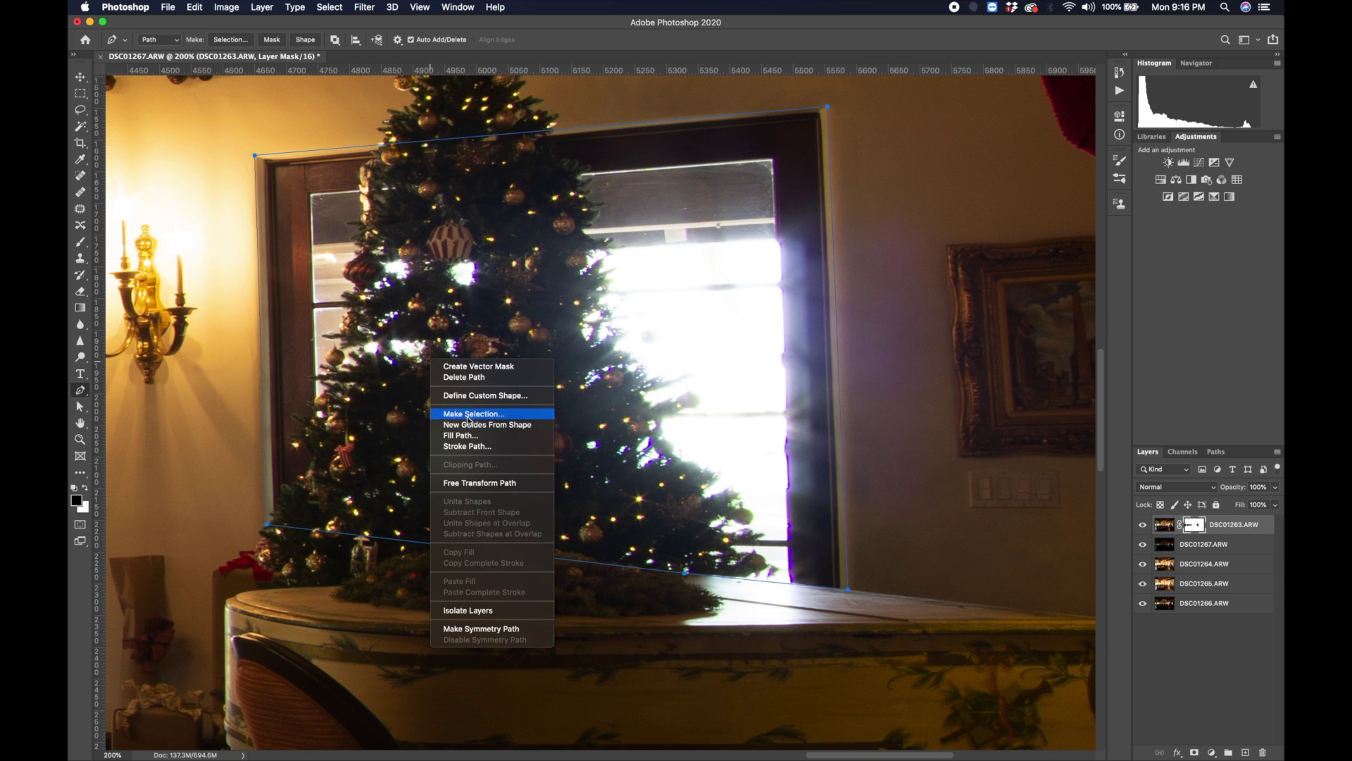
left_click(473, 417)
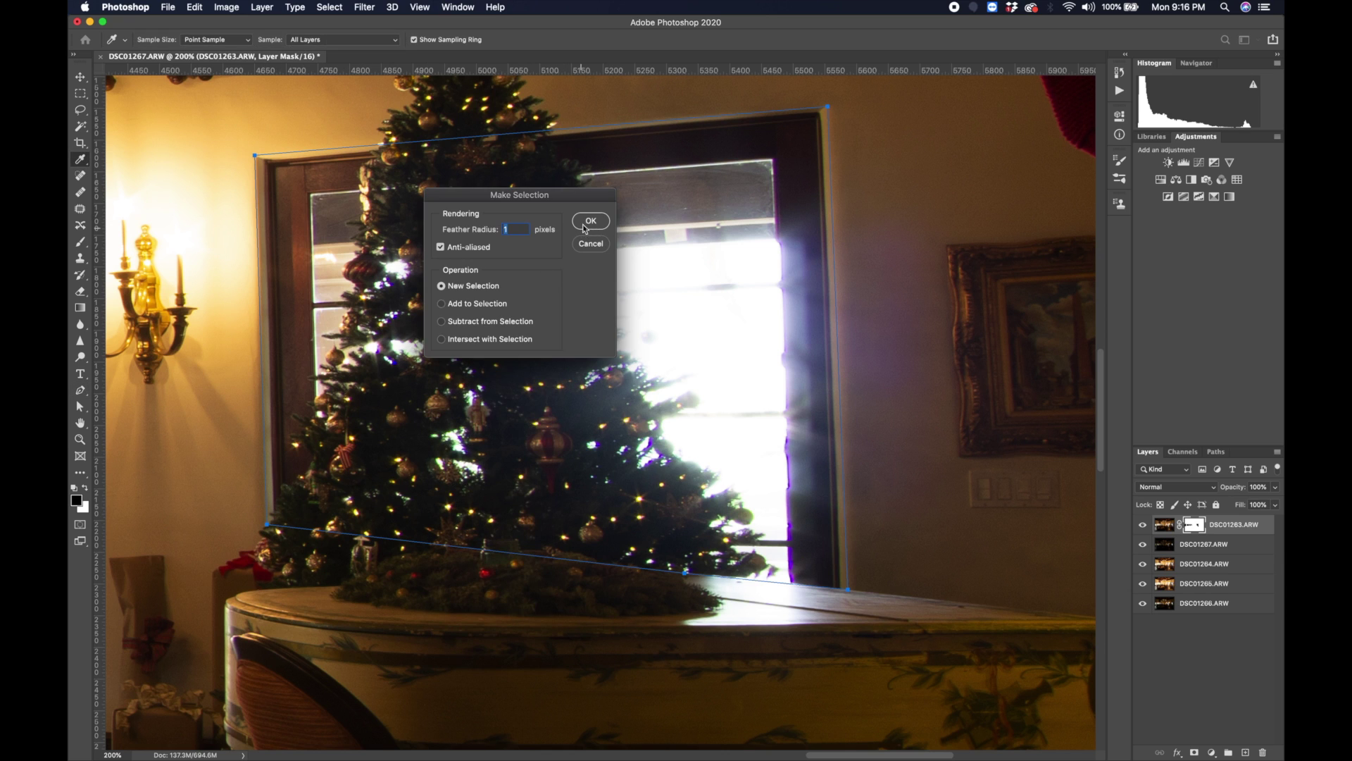
left_click(584, 226)
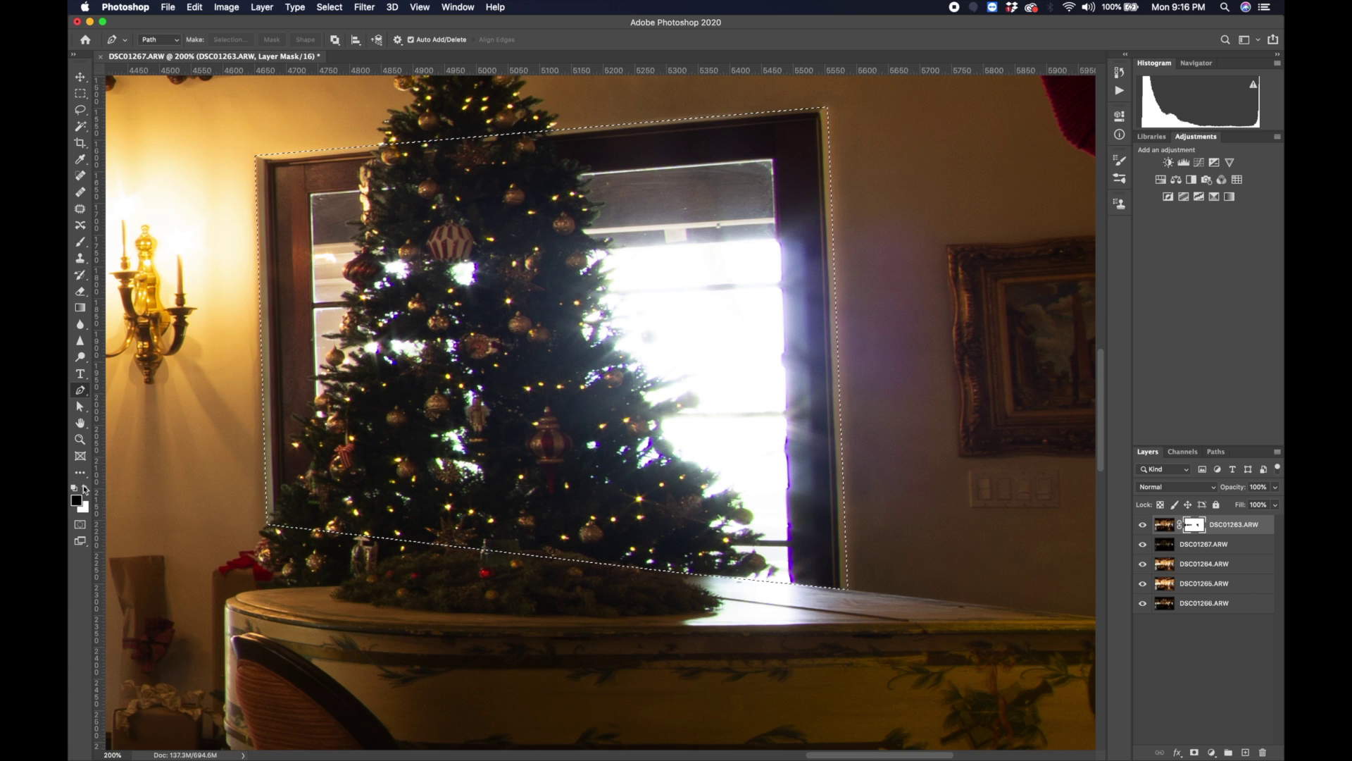
key("g")
left_click(567, 381)
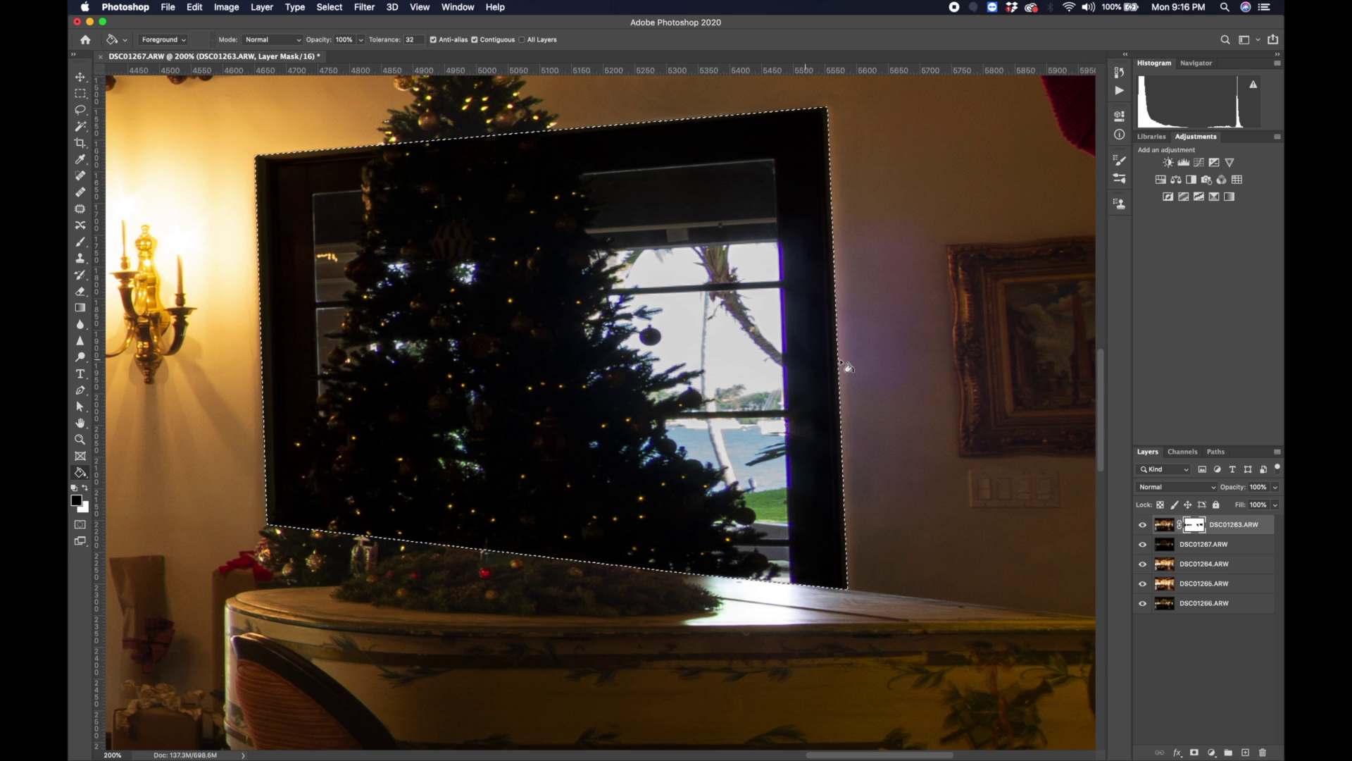
- Review the masked windows across the whole room, looking closer at those along the dining area wall
key("z")
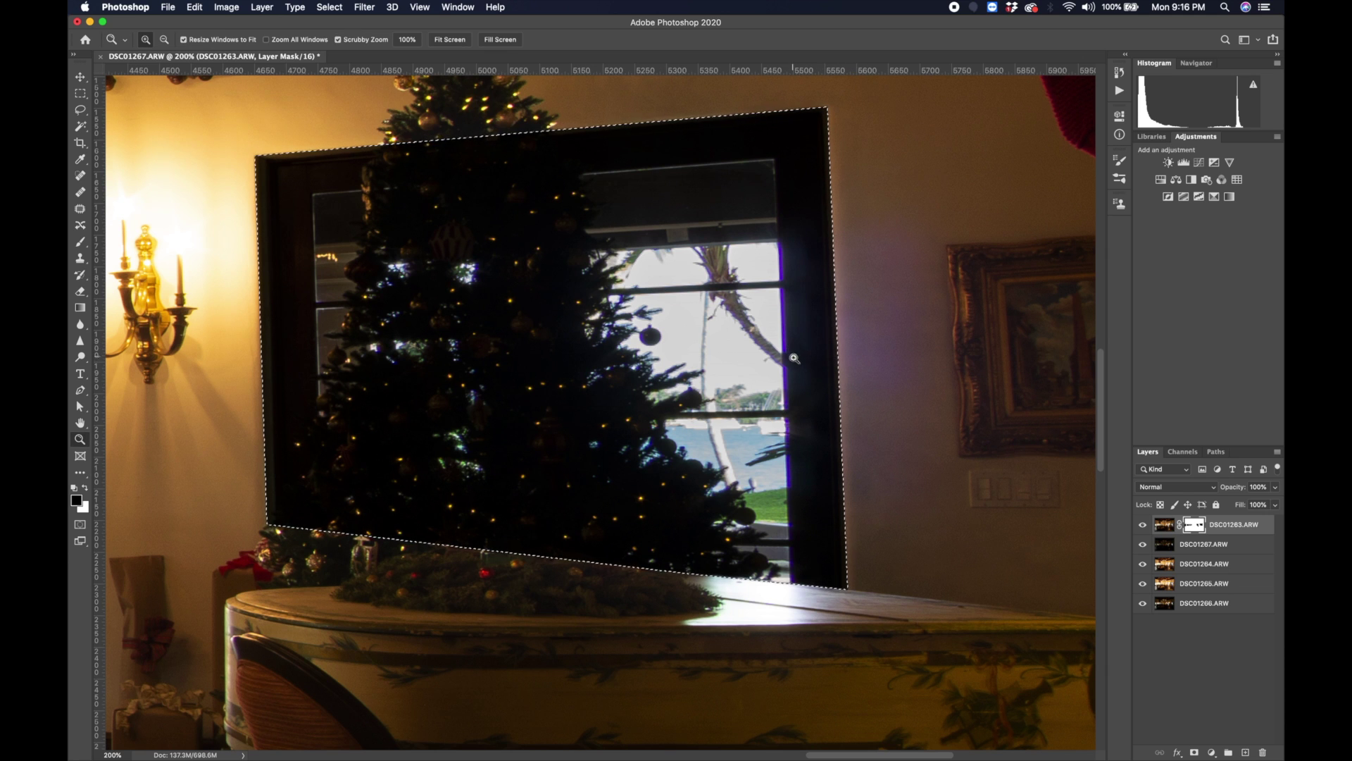
left_click_drag(793, 358, 589, 367, "alt")
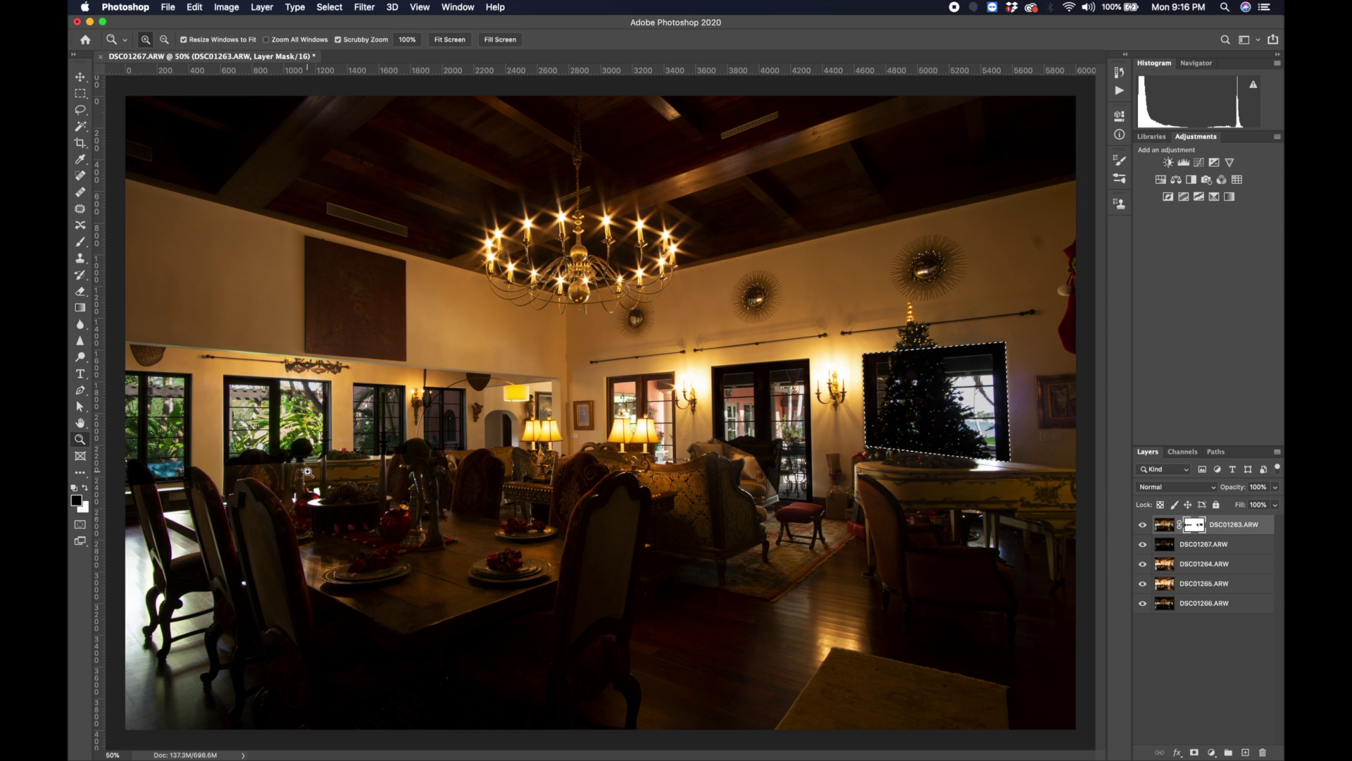
left_click(126, 419)
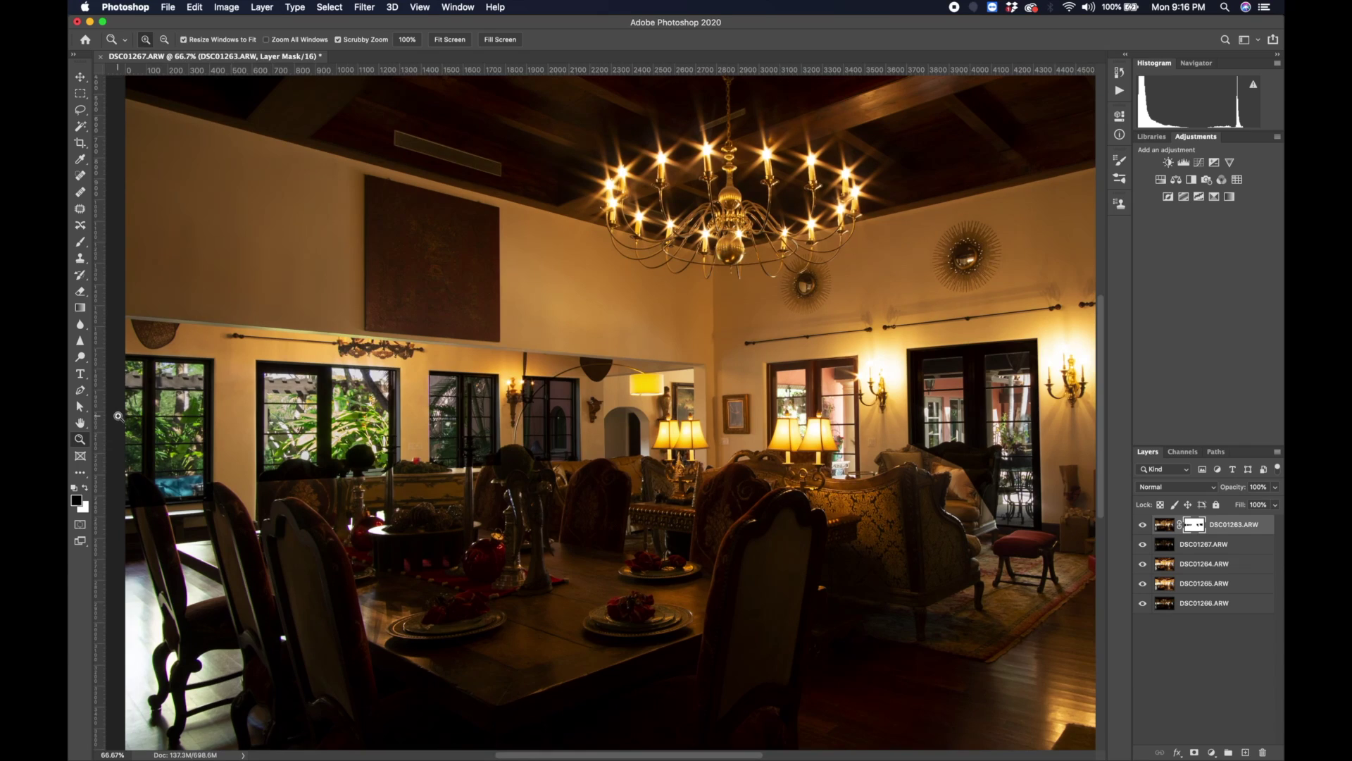
- Set up a 100-pixel Brush with white foreground for retouching the layer mask around the leftmost window and its chairs
left_click_drag(117, 429, 157, 434)
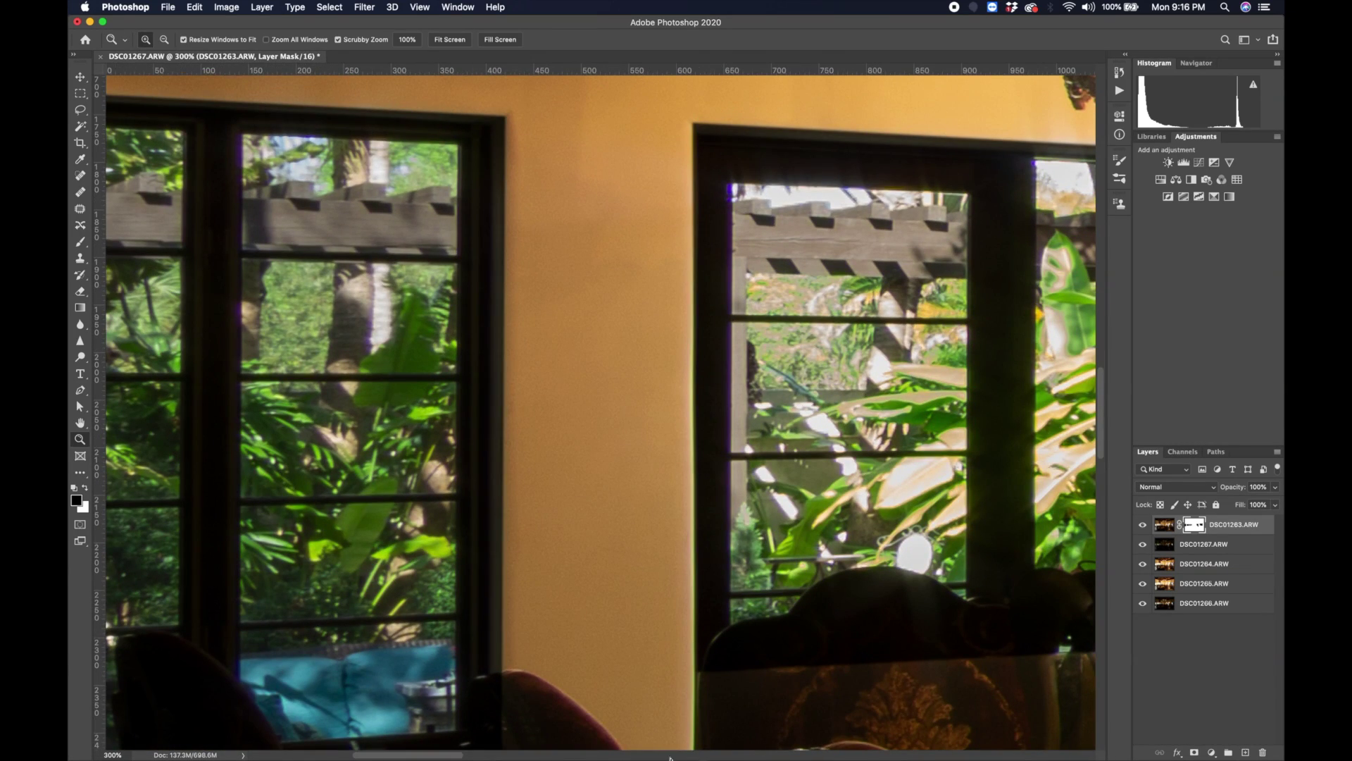
left_click_drag(405, 756, 380, 755)
scroll(395, 530, "down", 5)
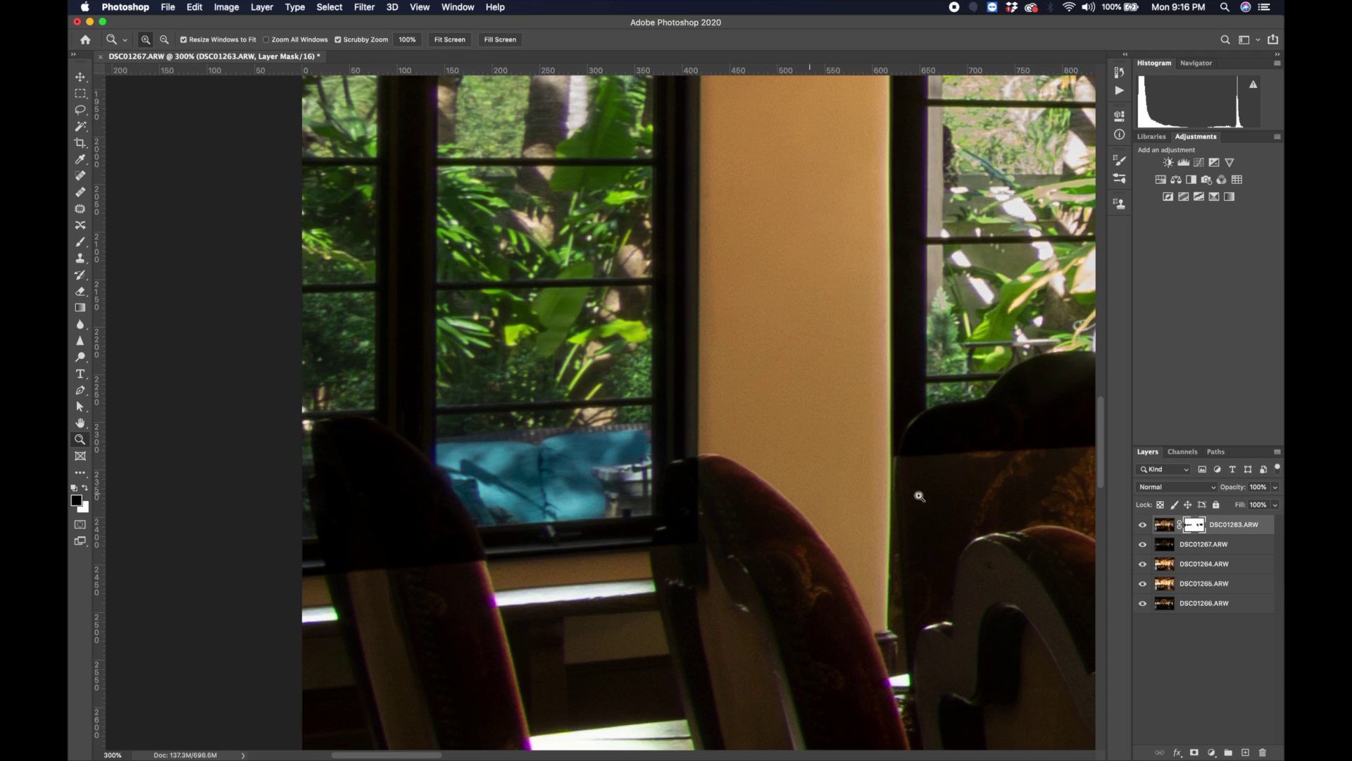
left_click(81, 246)
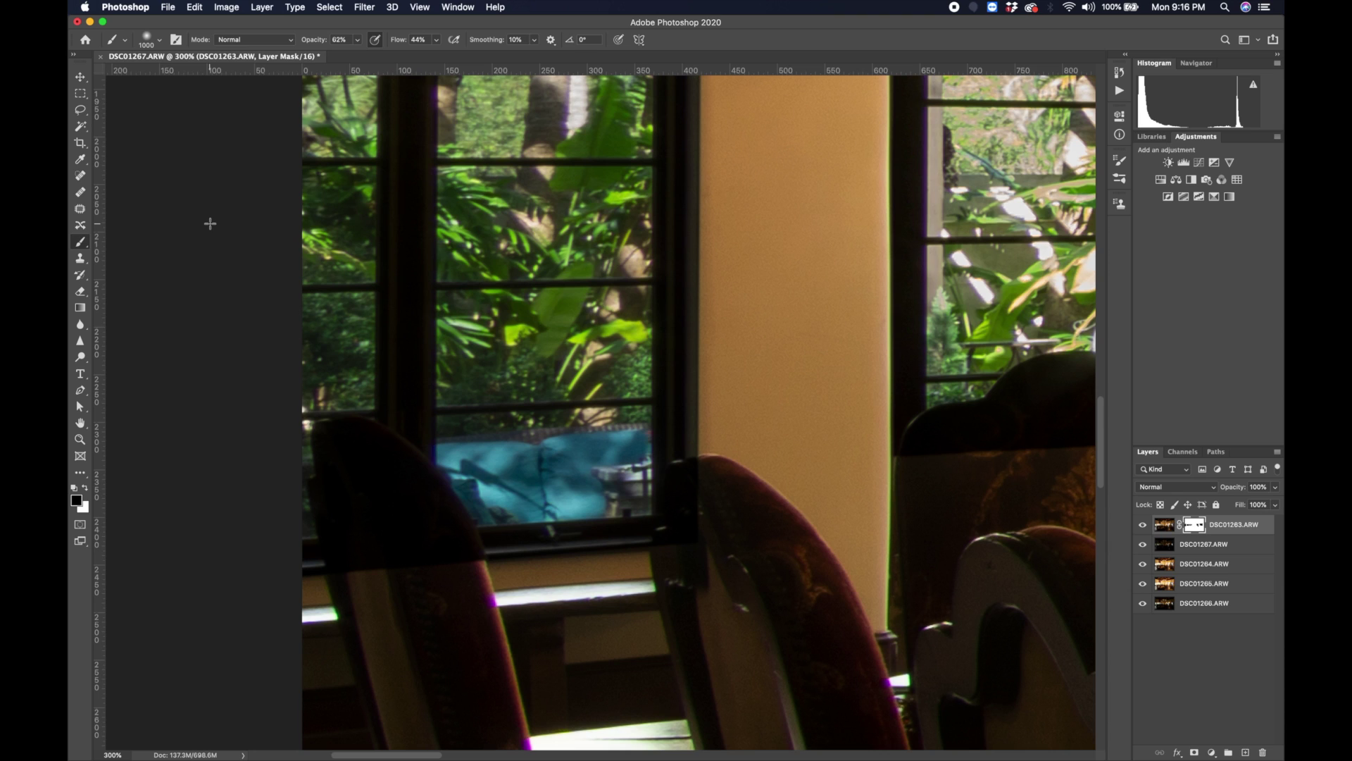
left_click_drag(287, 330, 287, 331)
key("bracketleft")
key("bracketleft")
key("bracketleft")
left_click(85, 488)
- Paint white on the DSC01263 layer mask over the back of the chair overlapping the leftmost window's lower edge
left_click_drag(377, 537, 382, 547)
mouse_move(470, 628)
left_mouse_down()
mouse_move(443, 550)
mouse_move(437, 561)
left_mouse_up()
left_click(81, 126)
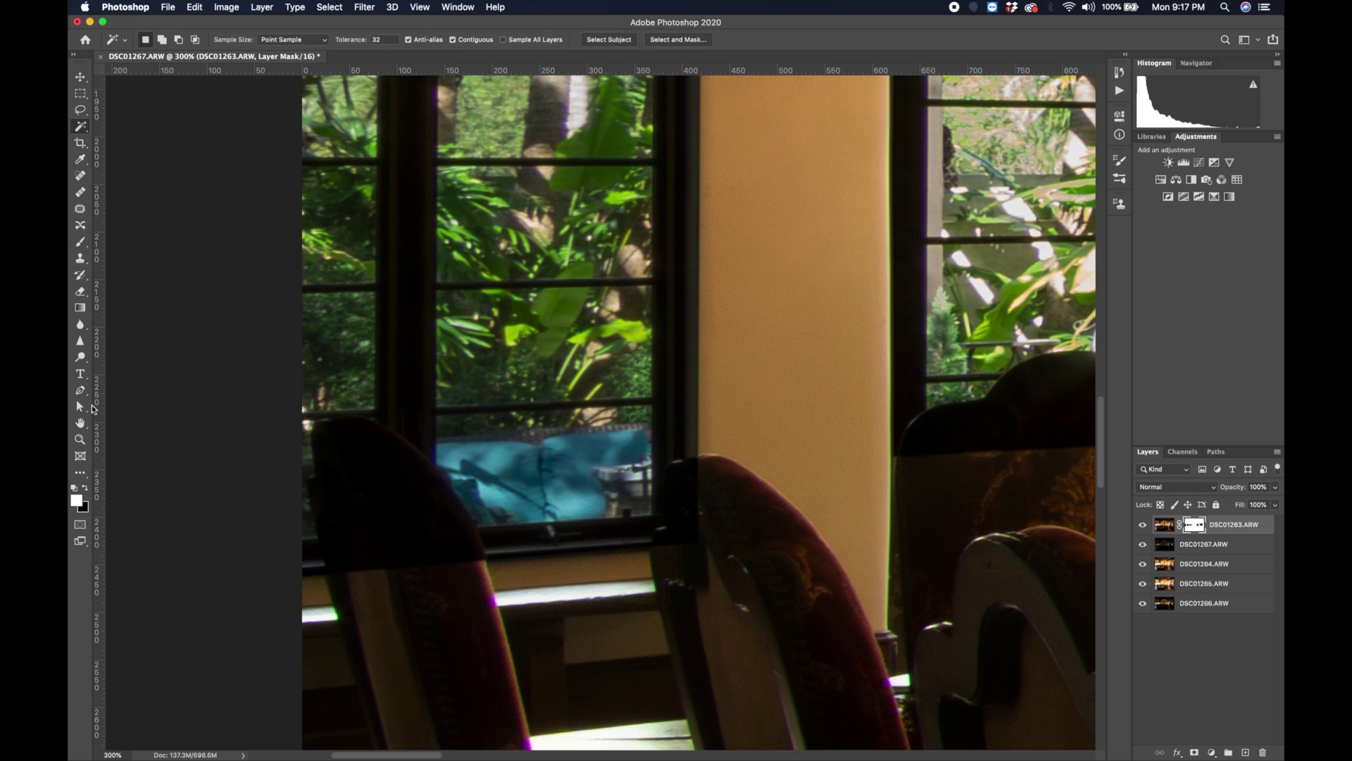
left_click(80, 242)
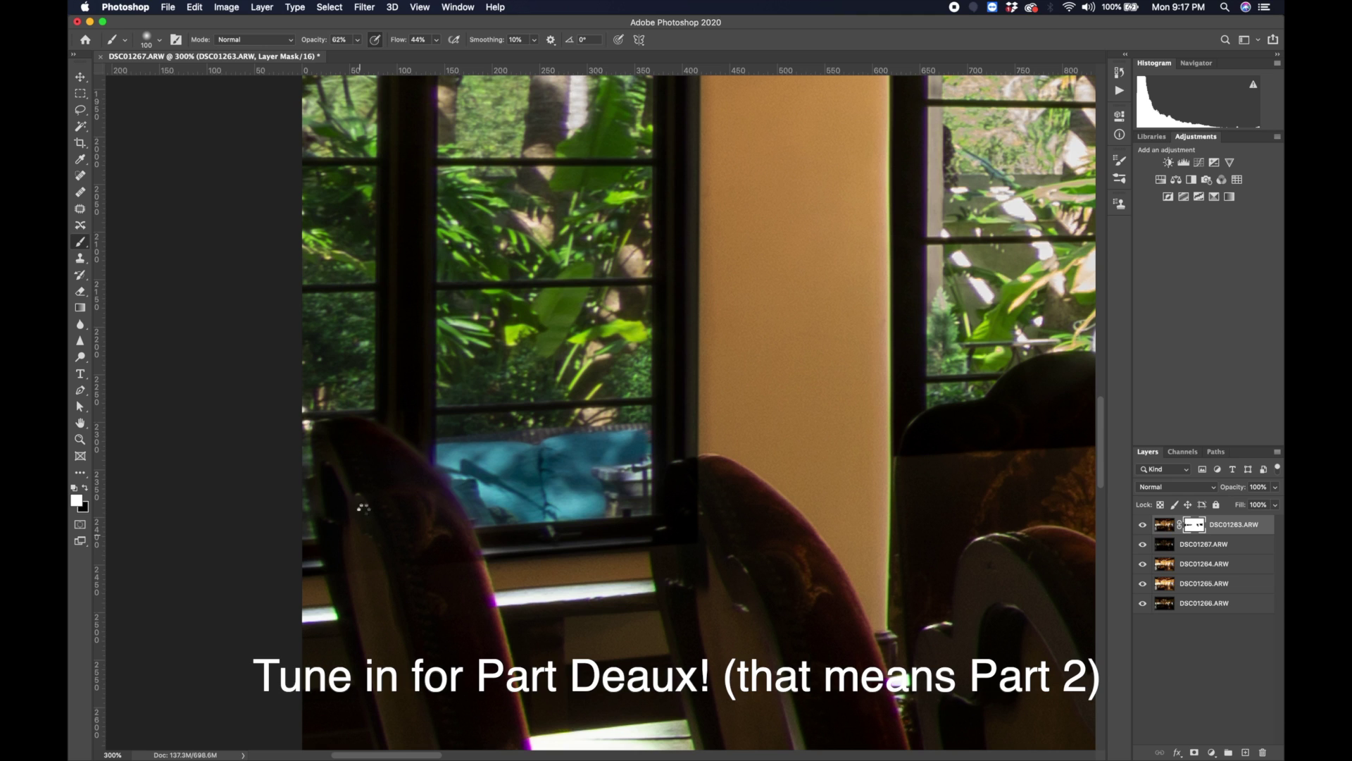
mouse_move(350, 474)
left_mouse_down()
mouse_move(417, 605)
mouse_move(423, 562)
mouse_move(378, 476)
mouse_move(356, 507)
mouse_move(373, 574)
mouse_move(392, 521)
mouse_move(432, 514)
mouse_move(473, 621)
left_mouse_up()
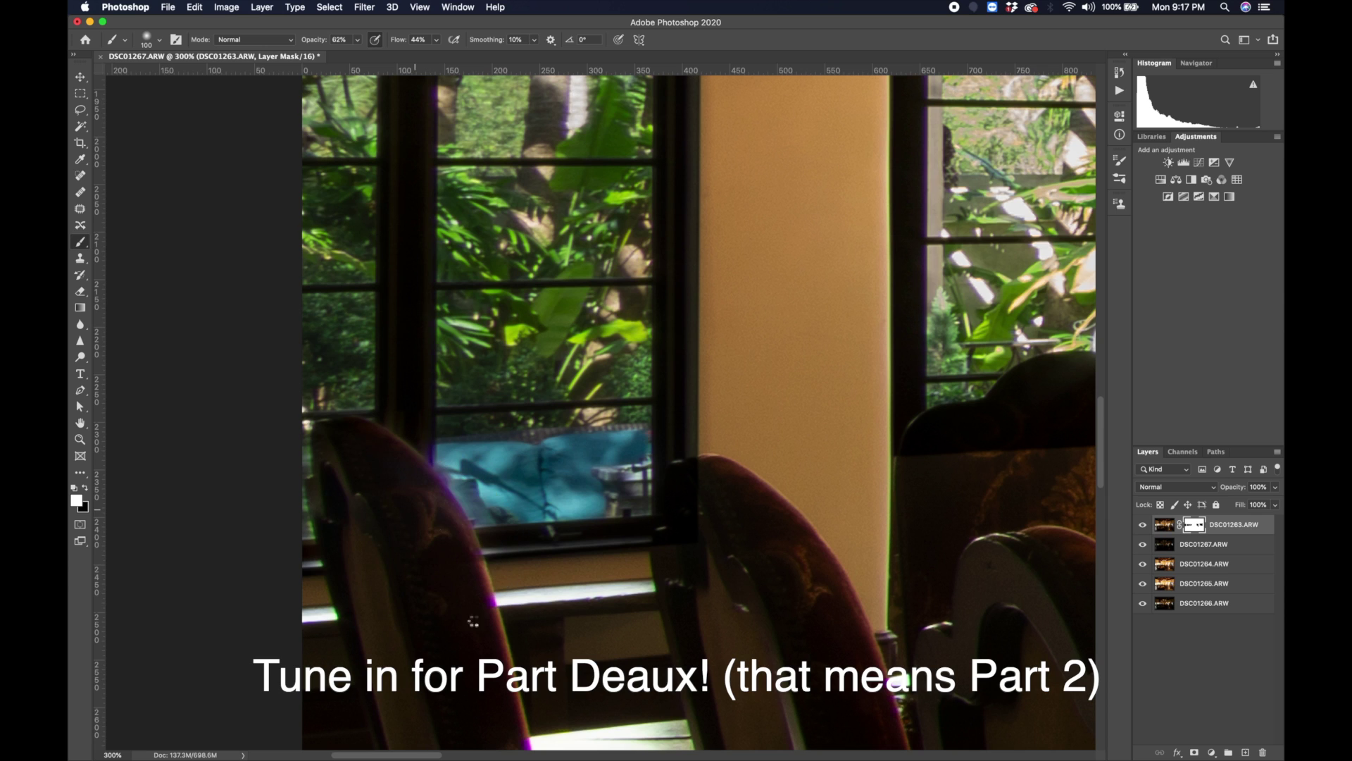
- Paint white on the mask over the second chair's back at the leftmost window's lower right corner
mouse_move(705, 522)
left_mouse_down()
mouse_move(694, 493)
mouse_move(690, 568)
left_mouse_up()
key("bracketleft")
mouse_move(688, 557)
left_mouse_down()
mouse_move(694, 498)
mouse_move(682, 504)
mouse_move(694, 558)
left_mouse_up()
- Paint white on the mask down the leftmost window's right frame, try the same on its centre post and undo that stroke
scroll(715, 604, "up", 5)
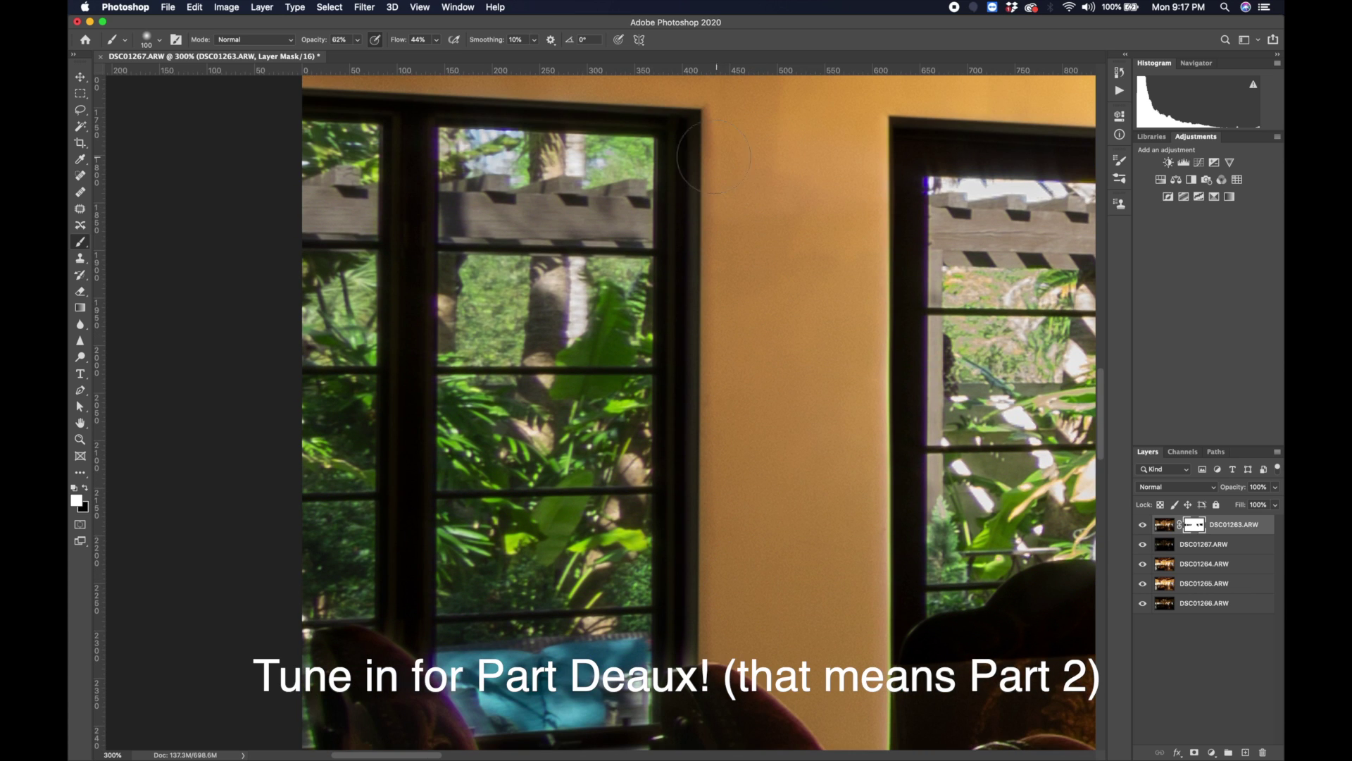
mouse_move(698, 146)
left_mouse_down()
mouse_move(683, 211)
mouse_move(709, 604)
mouse_move(688, 700)
left_mouse_up()
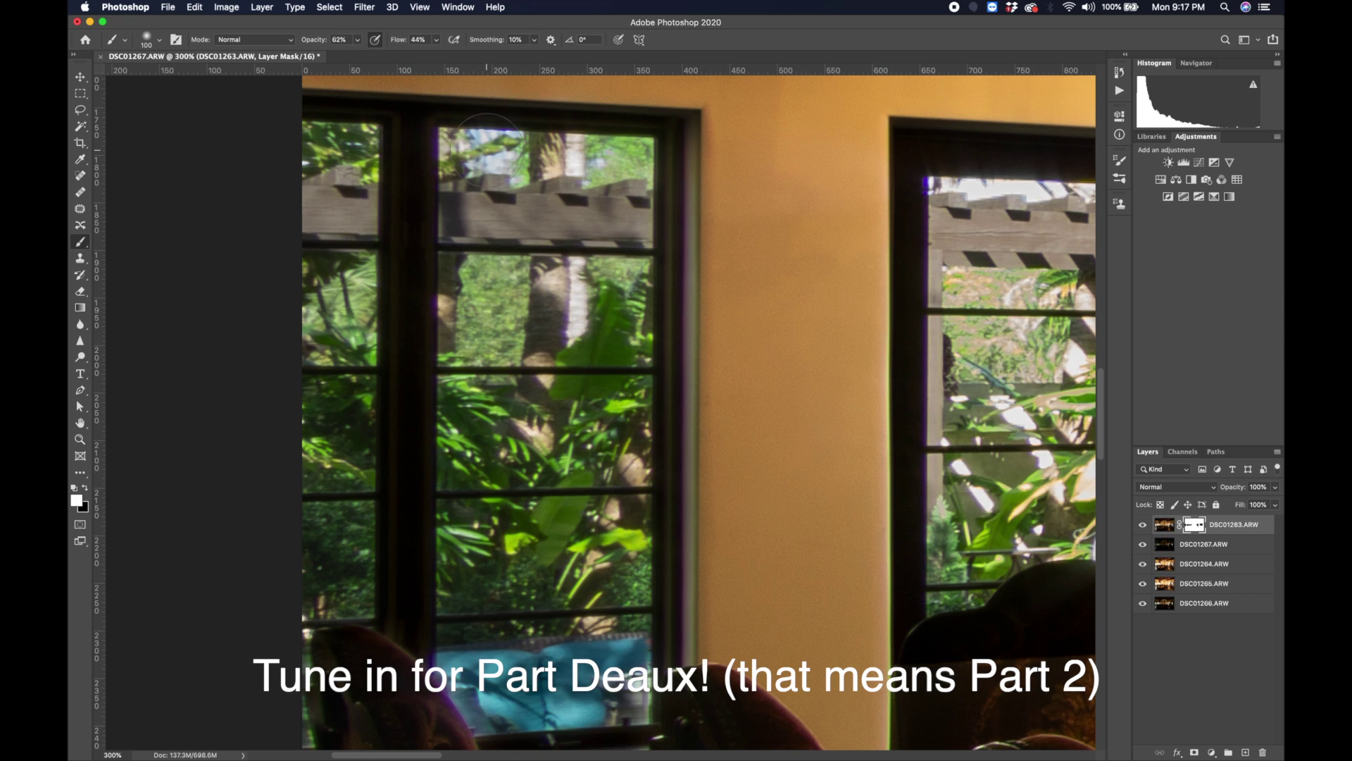
left_click_drag(414, 115, 406, 623)
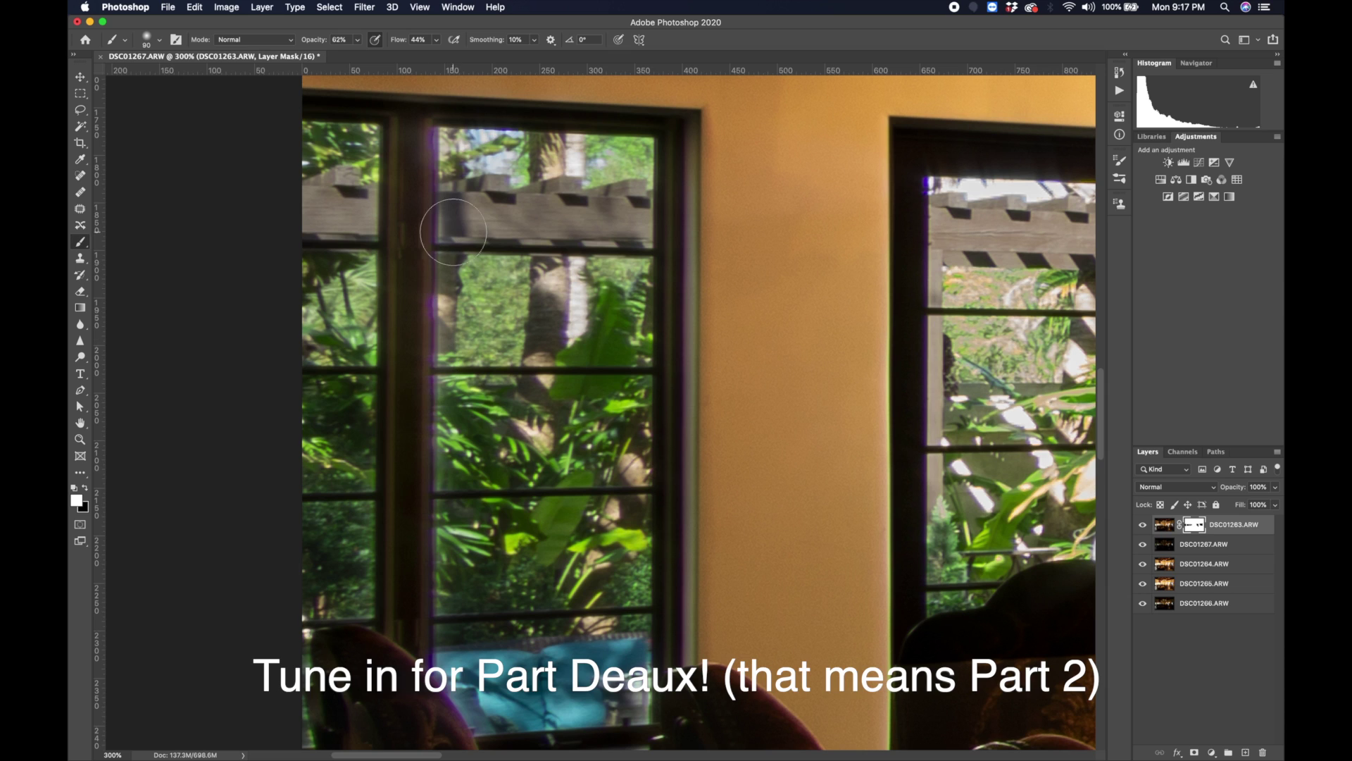
key("super+z")
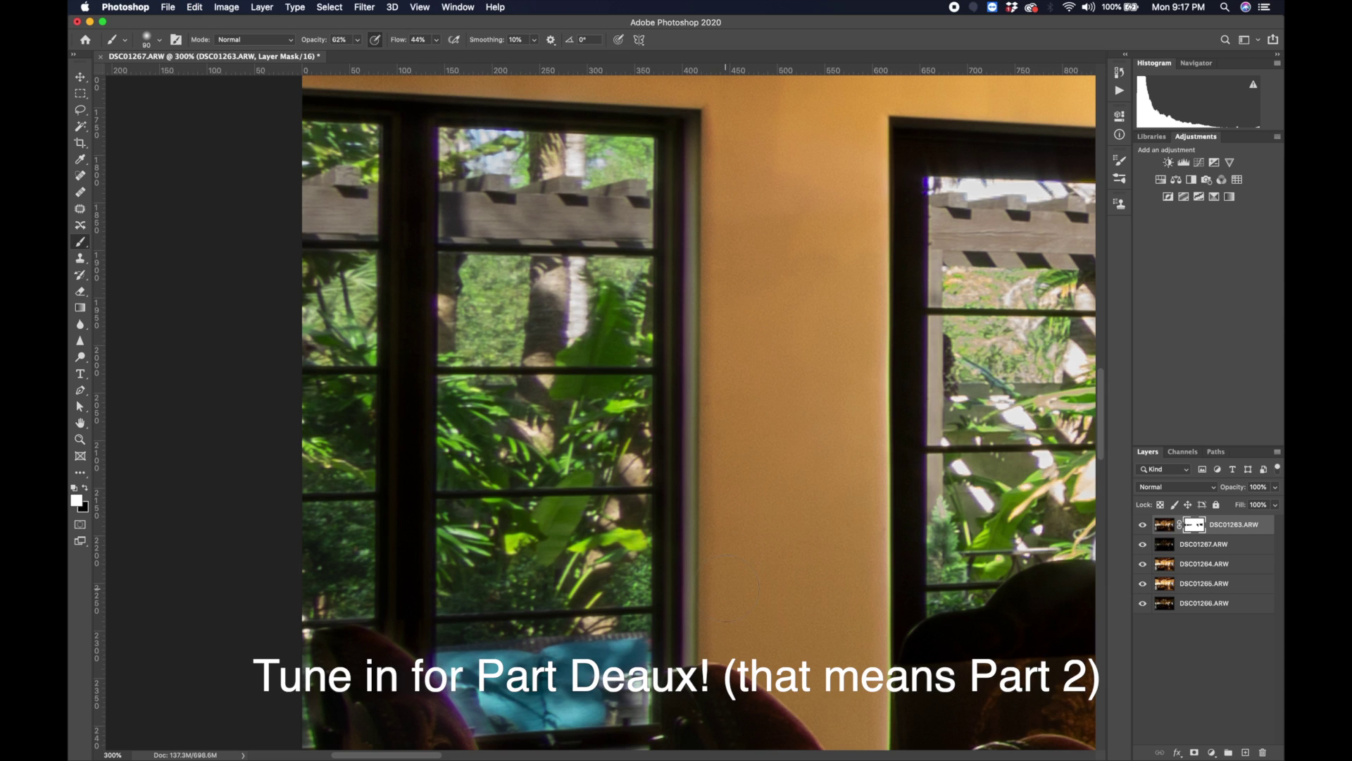
- Paint white on the mask over the chair back and candle holders below the second window and along its right frame
left_click_drag(408, 755, 472, 757)
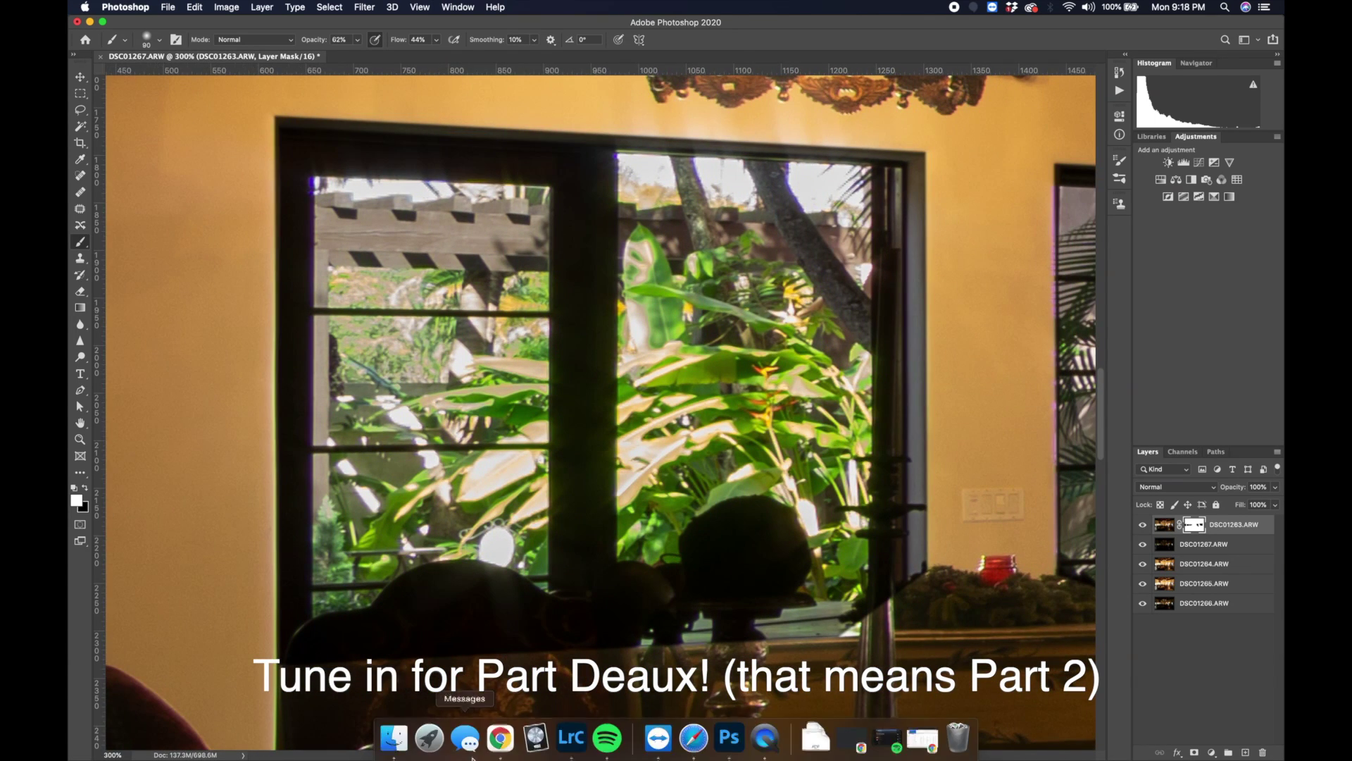
mouse_move(347, 654)
left_mouse_down()
mouse_move(549, 644)
mouse_move(521, 647)
mouse_move(430, 605)
mouse_move(366, 620)
mouse_move(305, 658)
mouse_move(366, 647)
mouse_move(317, 676)
mouse_move(345, 690)
mouse_move(476, 675)
left_mouse_up()
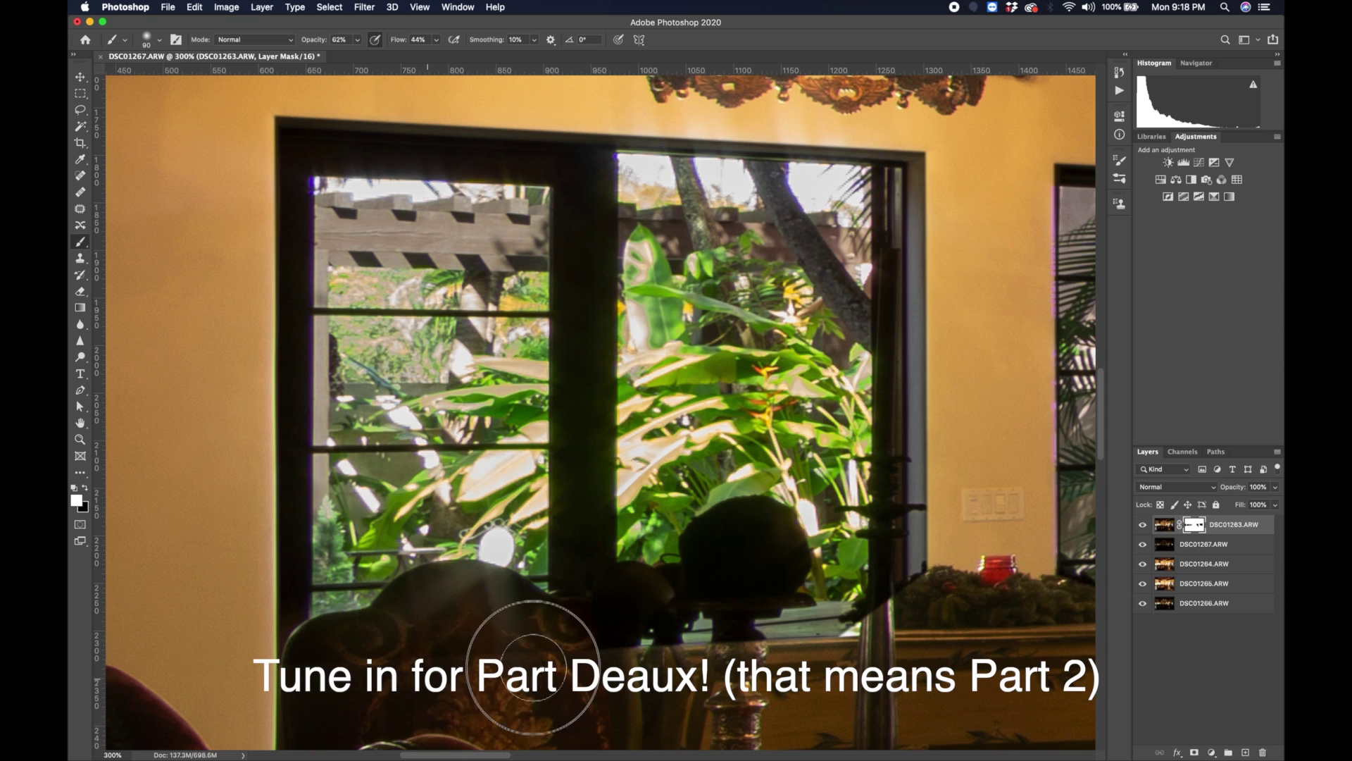
mouse_move(447, 664)
left_mouse_down()
mouse_move(393, 667)
mouse_move(572, 665)
mouse_move(635, 639)
mouse_move(620, 607)
mouse_move(614, 618)
mouse_move(650, 615)
mouse_move(651, 602)
mouse_move(599, 634)
mouse_move(745, 601)
mouse_move(759, 584)
mouse_move(738, 551)
mouse_move(718, 556)
mouse_move(751, 538)
mouse_move(712, 626)
mouse_move(723, 649)
mouse_move(745, 627)
mouse_move(600, 621)
mouse_move(527, 638)
mouse_move(441, 633)
mouse_move(439, 656)
mouse_move(361, 673)
mouse_move(377, 671)
mouse_move(311, 660)
mouse_move(344, 662)
left_mouse_up()
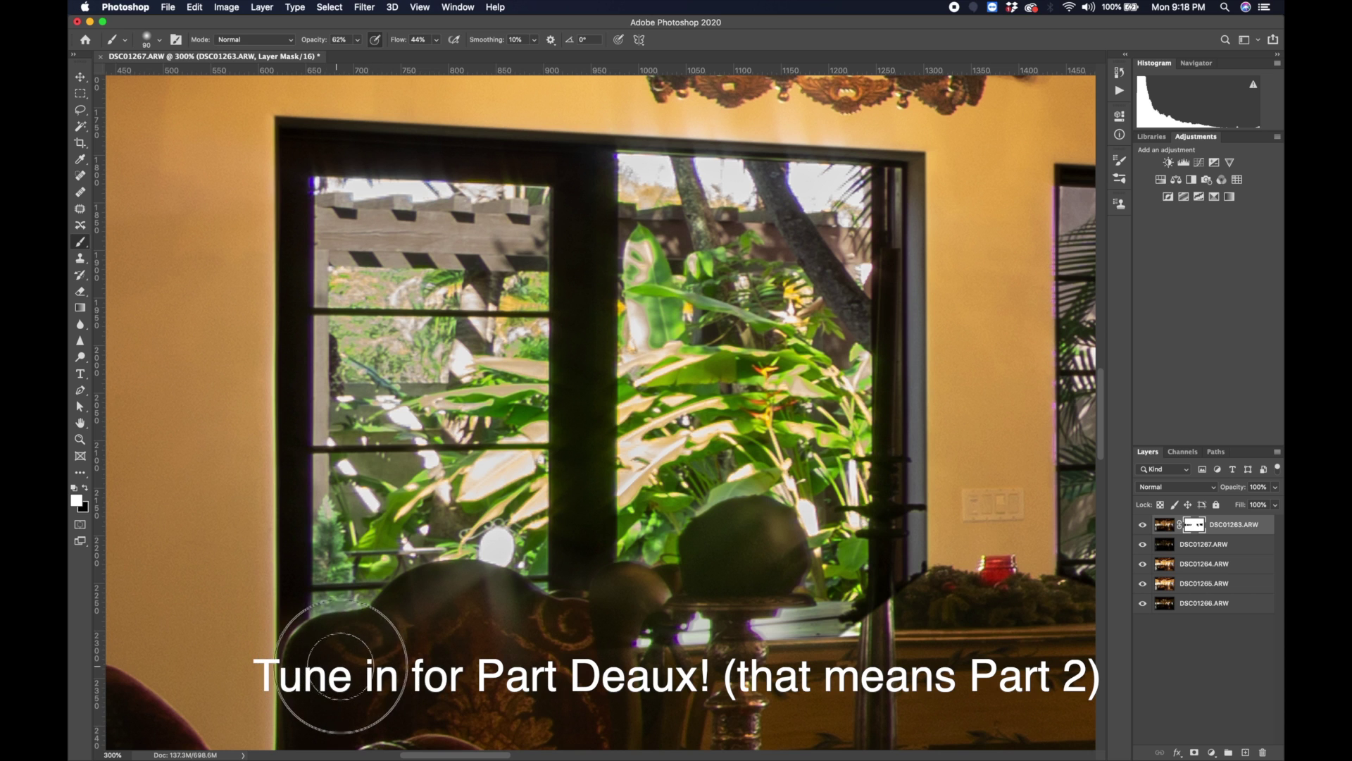
left_click_drag(900, 480, 897, 591)
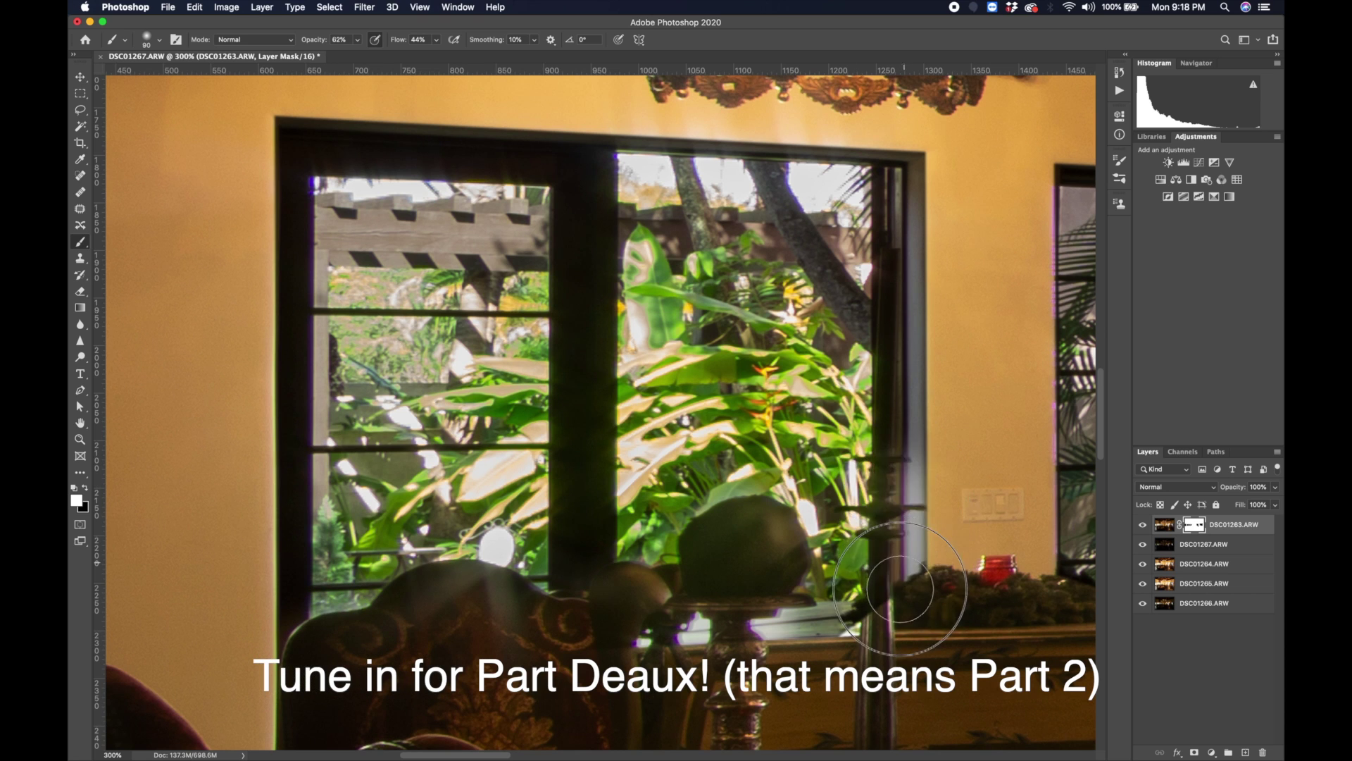